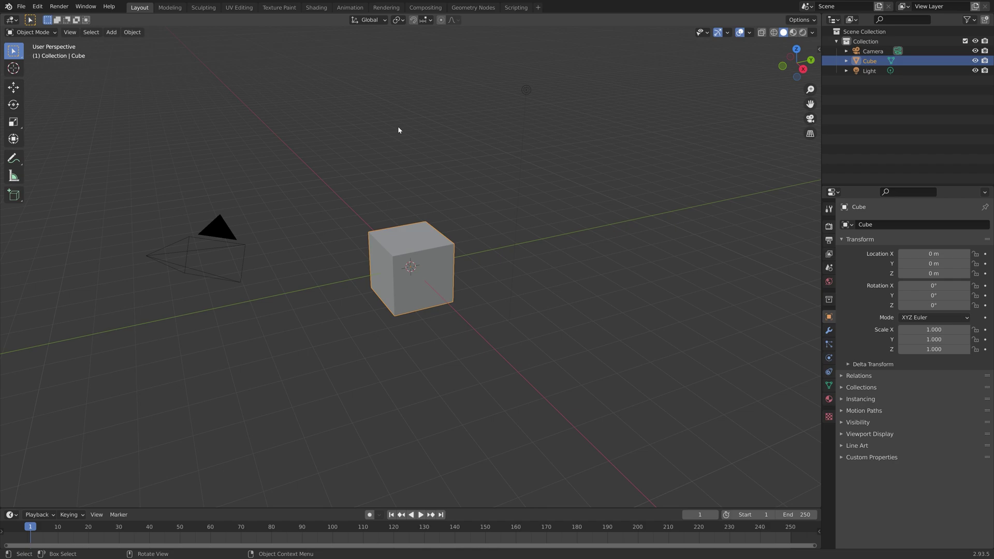
Add the image gallery_walle__0011_12_72bf2194.jpeg from the Downloads folder as a reference image
key(shift+a)
mouse_move(398, 130)
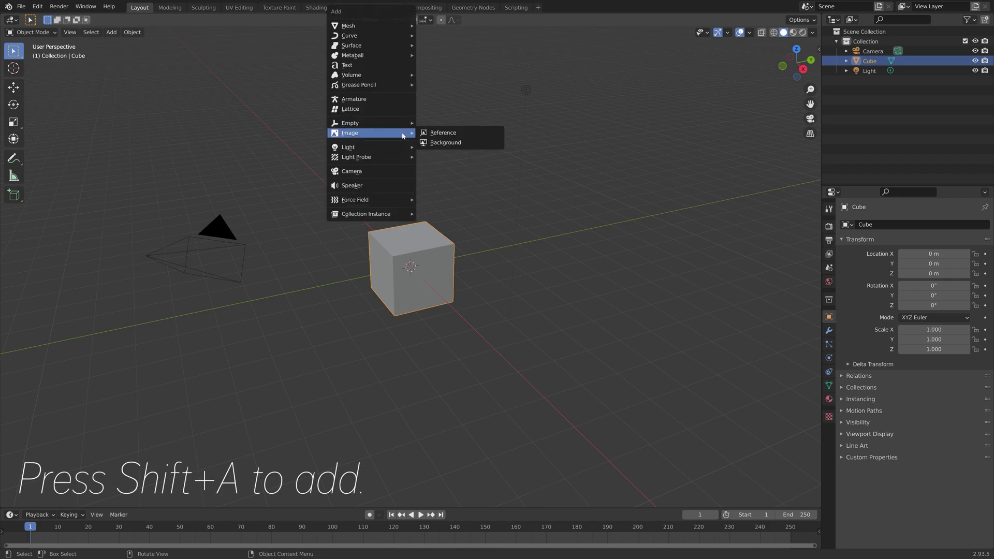
click(434, 132)
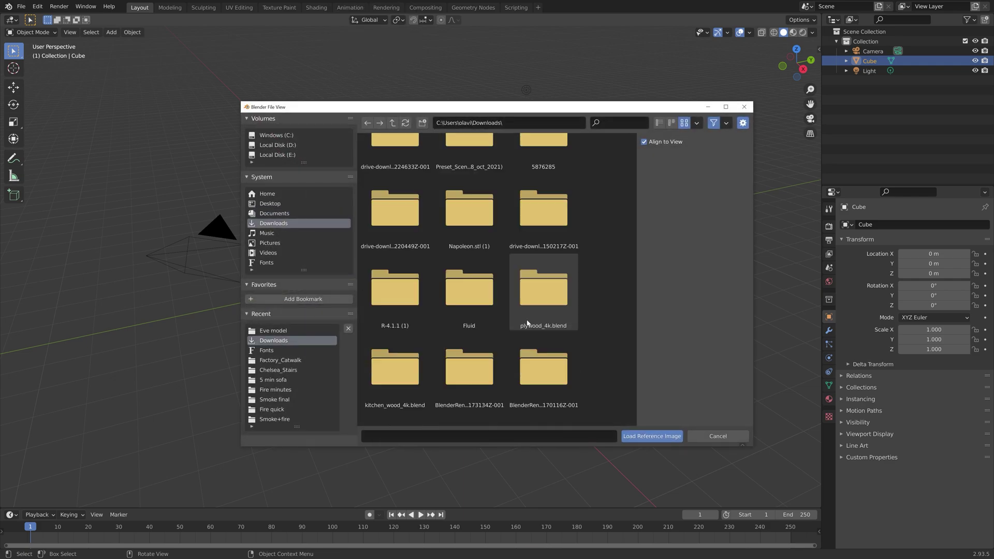
scroll(543, 280, down, 3)
scroll(552, 339, down, 5)
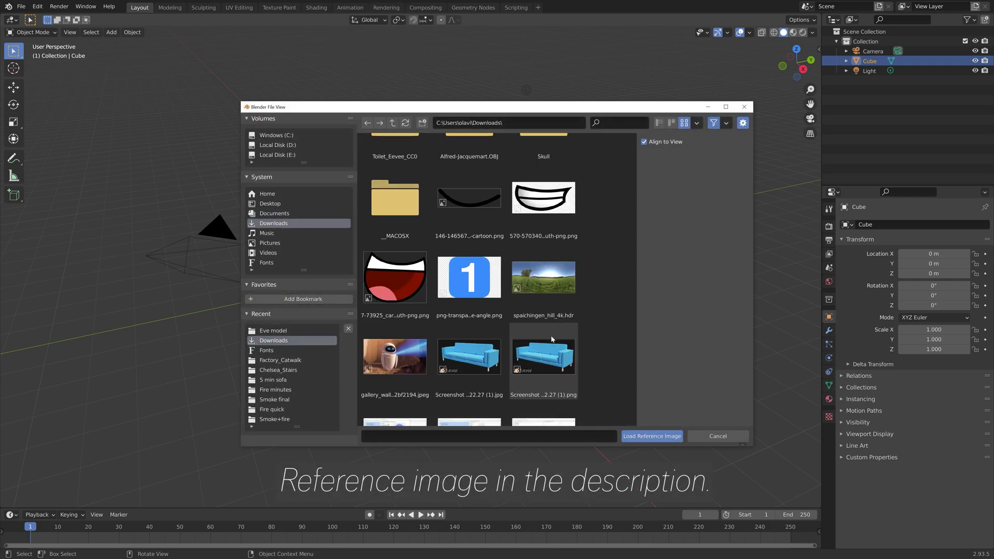
click(394, 357)
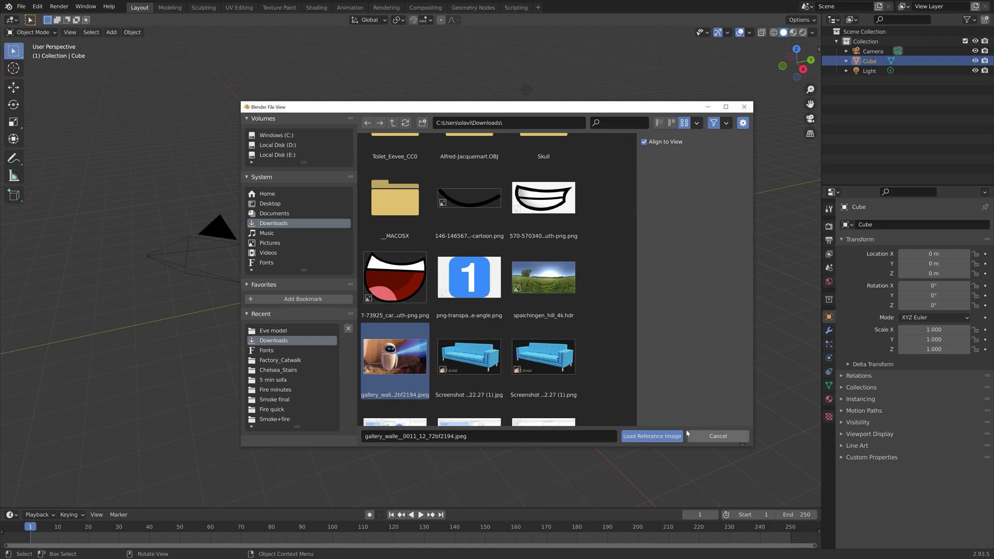
click(667, 436)
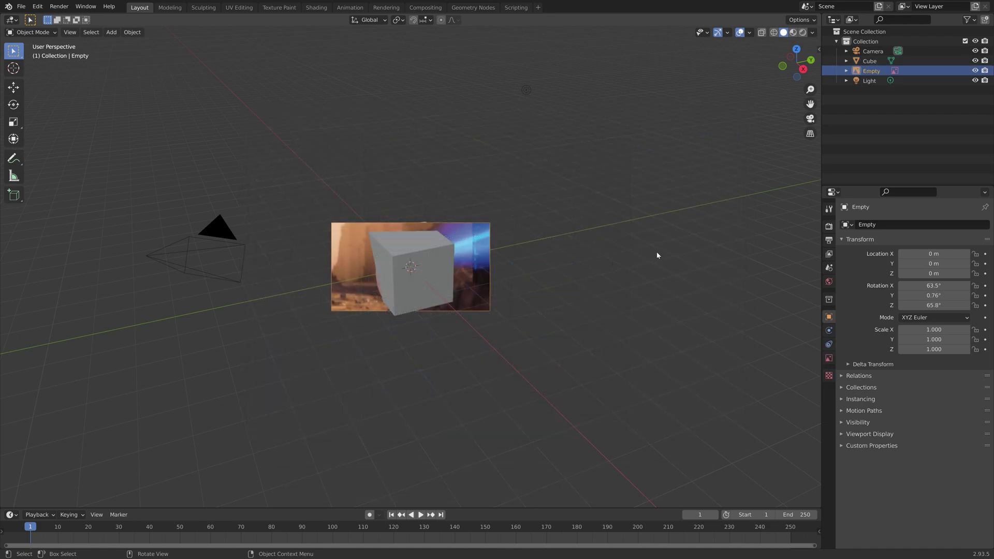
Reset the reference image's rotation to 0° on all axes, and rotate it 90° about the X axis so it stands upright
key(n)
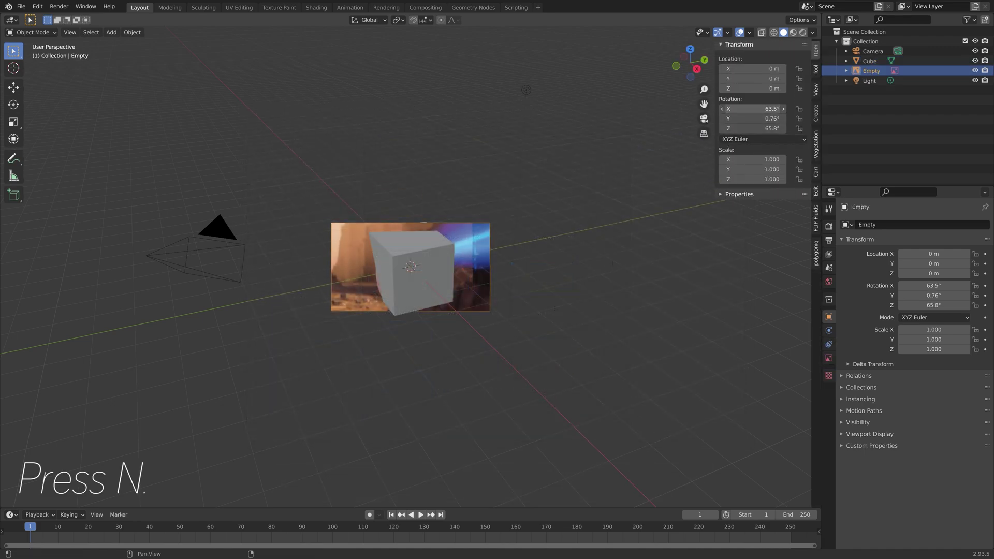
drag(754, 109, 754, 128)
text(0)
key(Return)
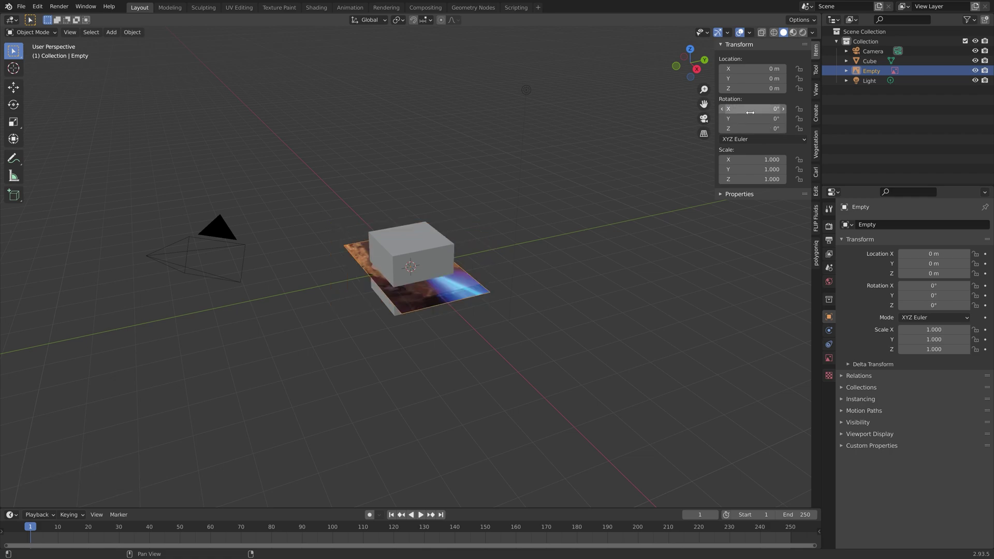
key(r)
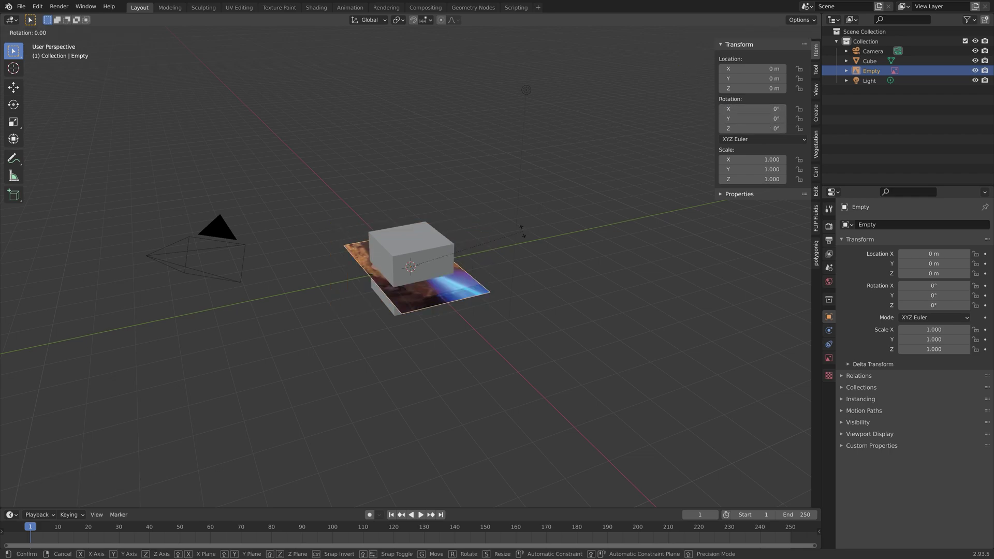
text(x90)
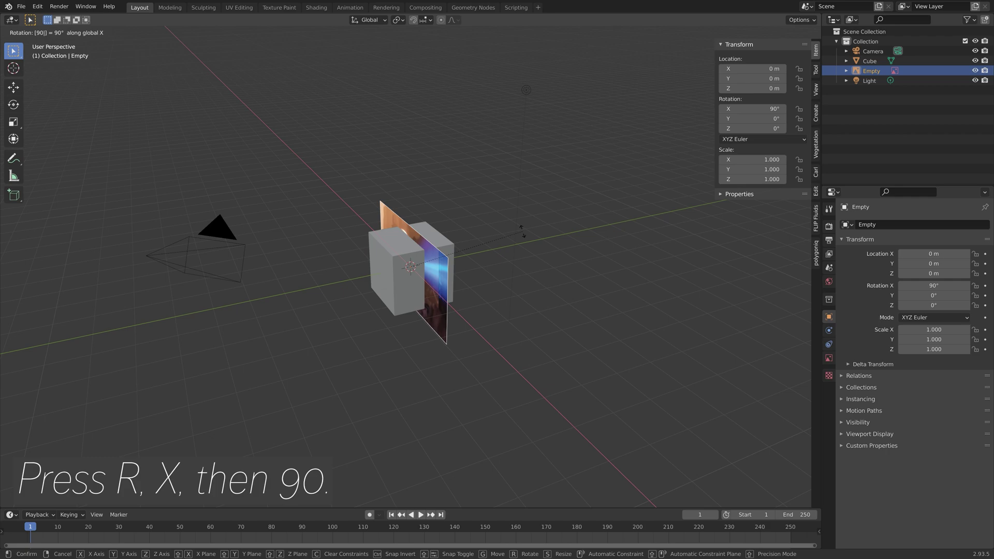
key(Return)
In the front view, scale the default cube down uniformly to about 0.287
key(KP_1)
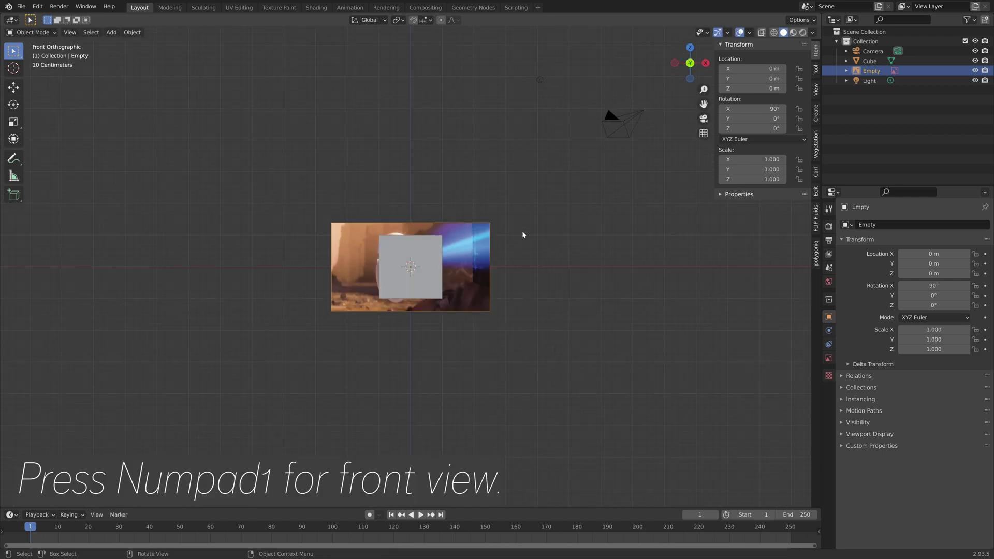
scroll(385, 229, up, 7)
click(397, 225)
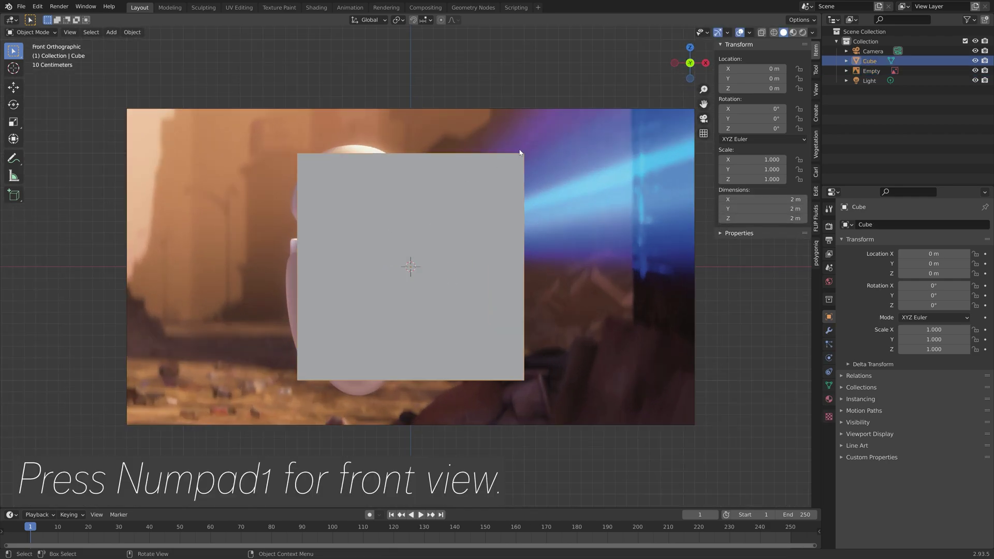
key(s)
click(449, 227)
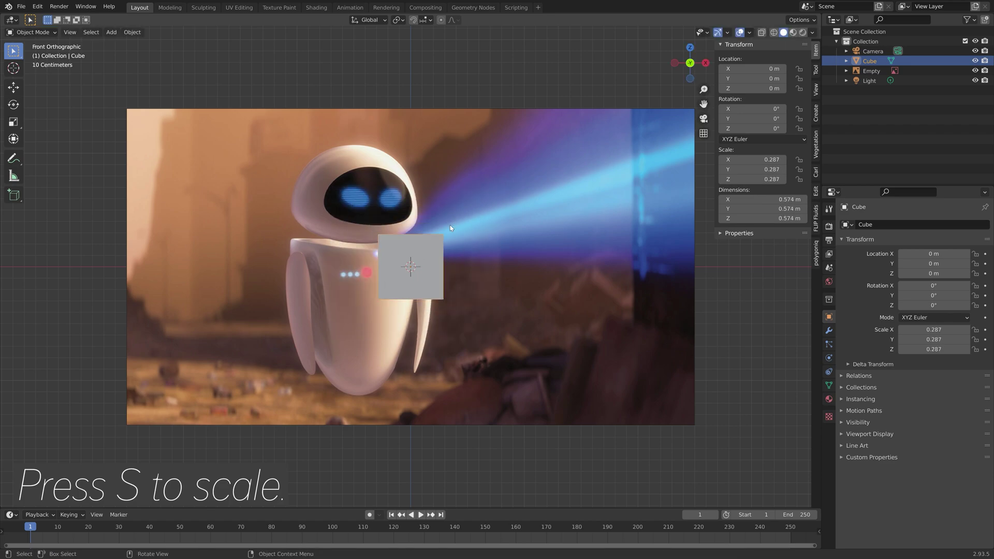
Move the cube over the robot's head in the reference and scale it up uniformly to about 0.443
scroll(433, 266, up, 4)
shift+middle_drag(524, 226, 488, 337)
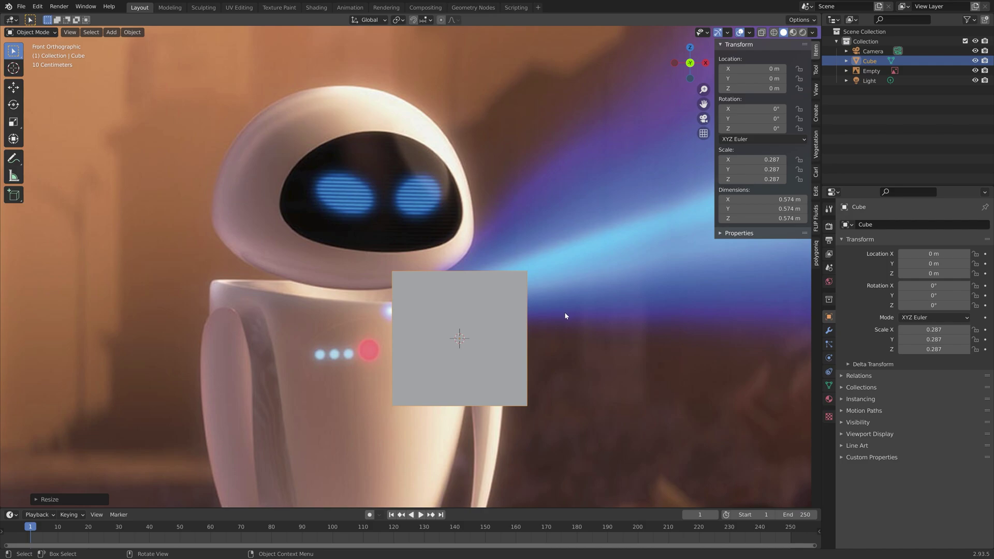
key(g)
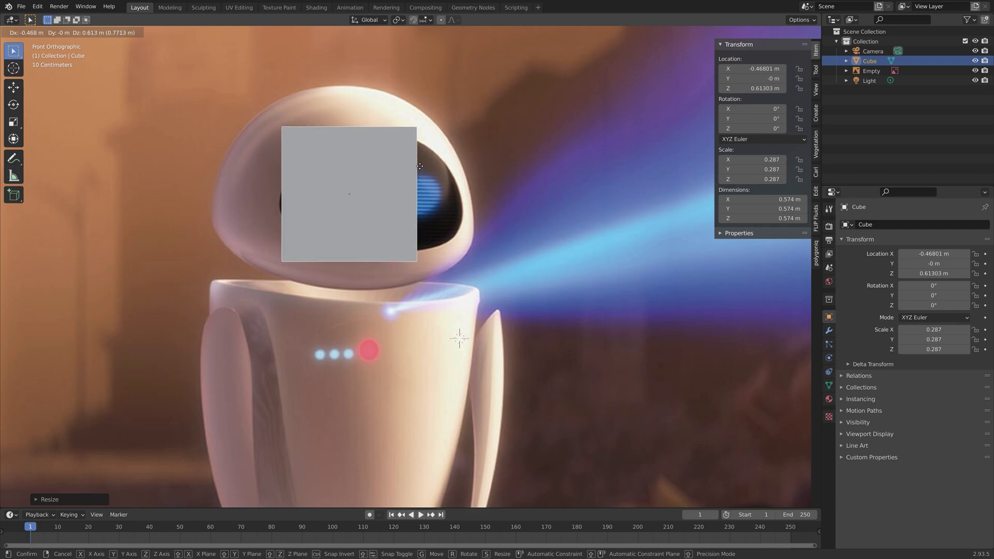
click(429, 155)
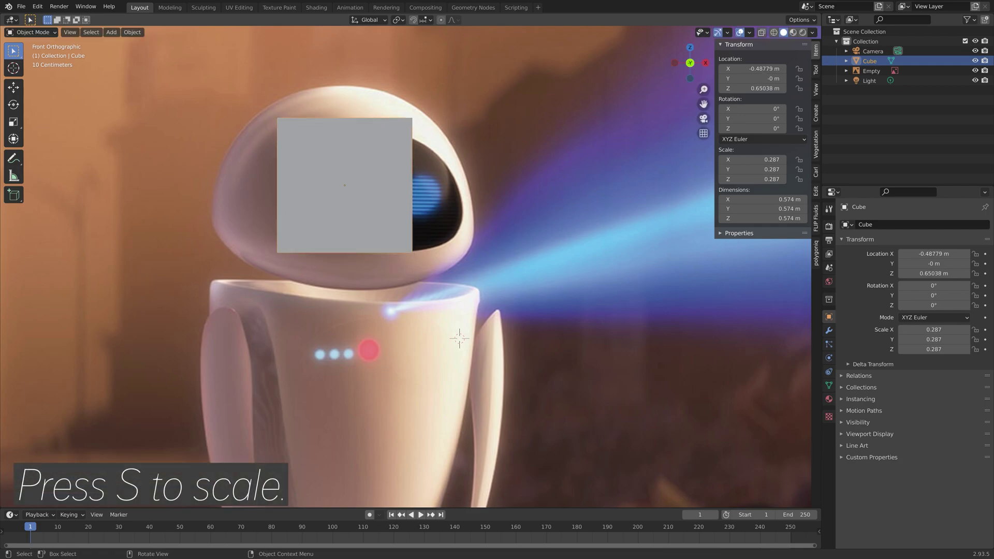
key(s)
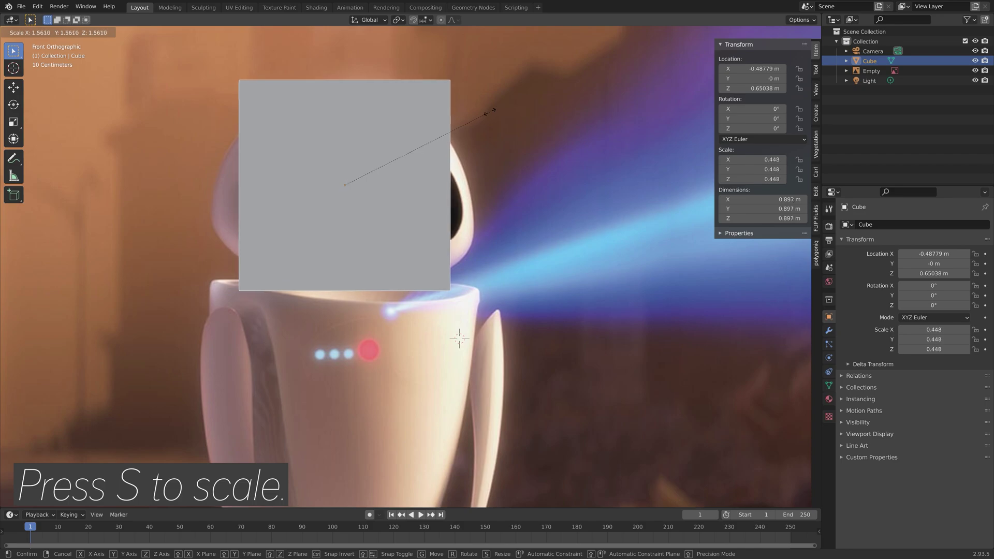
click(495, 103)
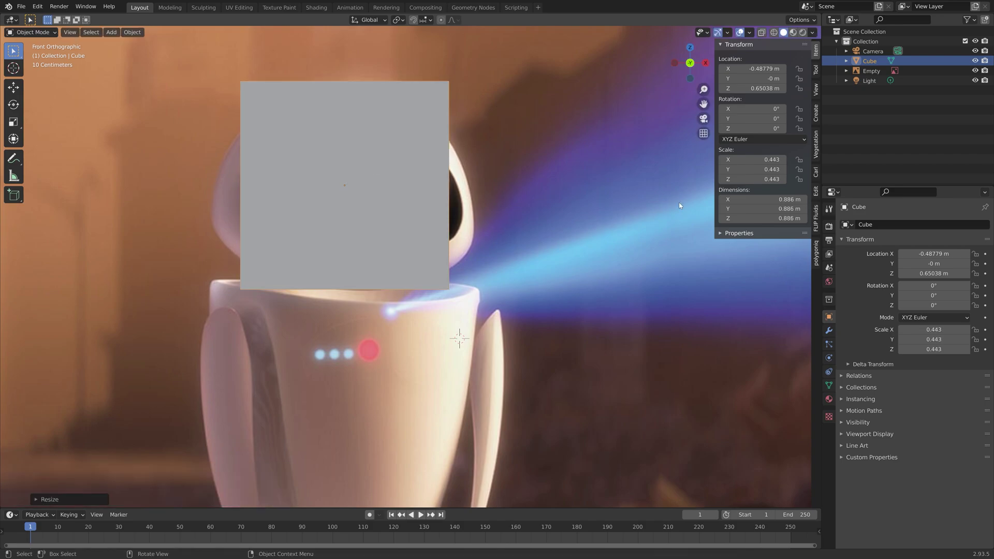
Add a Subdivision Surface modifier to the cube with viewport and render levels both set to 6
click(830, 332)
click(891, 224)
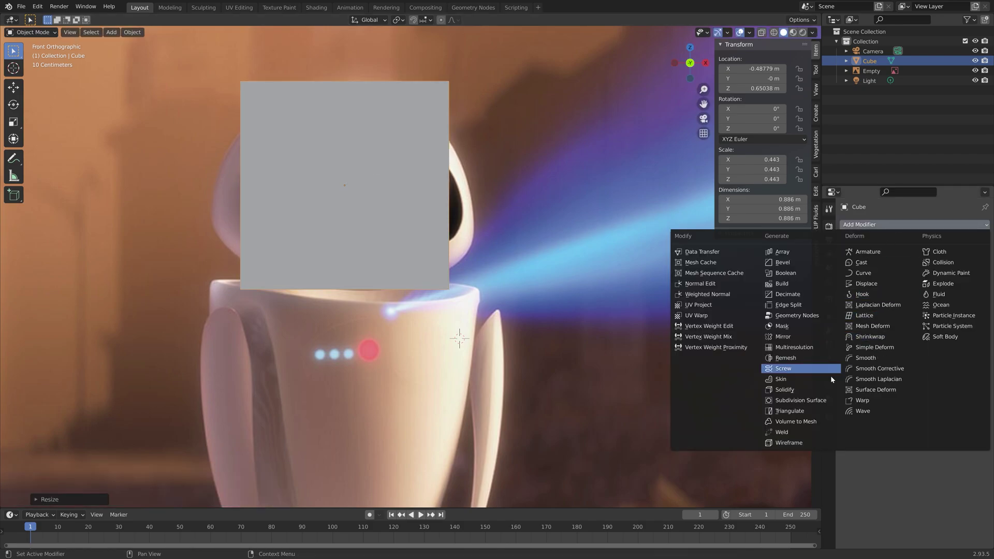
click(801, 401)
click(975, 268)
click(976, 268)
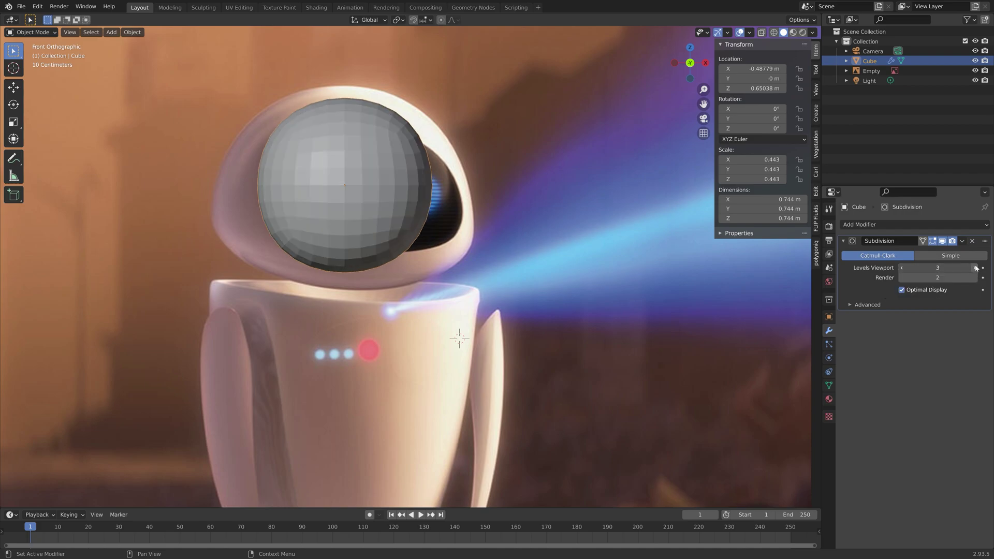
click(976, 268)
click(976, 268)
click(976, 268)
click(976, 278)
click(975, 278)
click(976, 278)
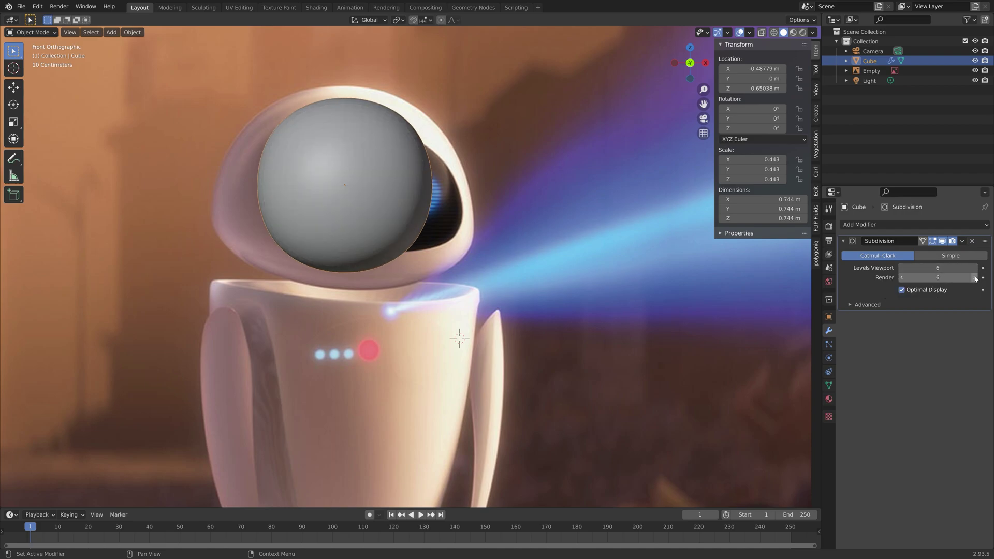
click(976, 279)
Stretch the head shape to a scale of about 0.599 in X and Y and about 0.502 in Z
key(s)
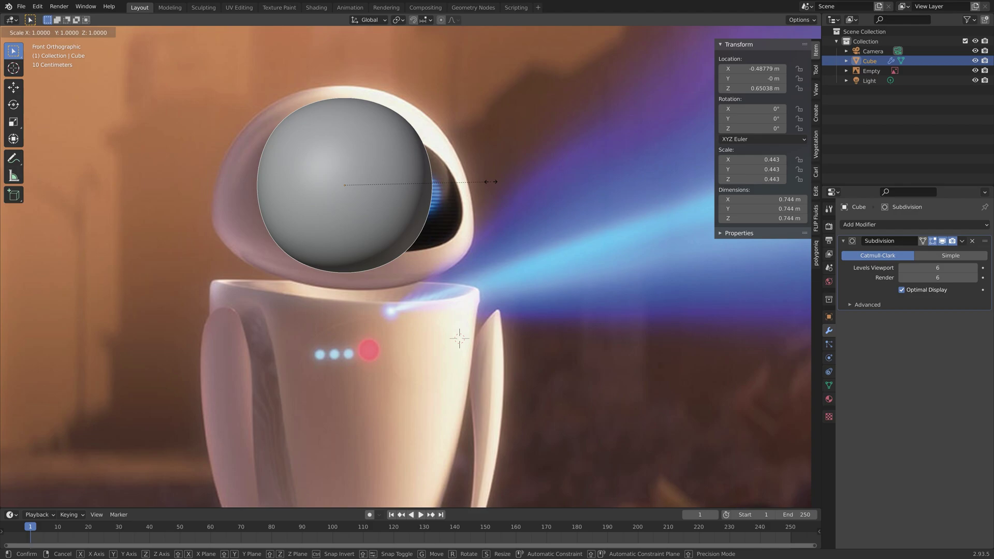
key(shift+z)
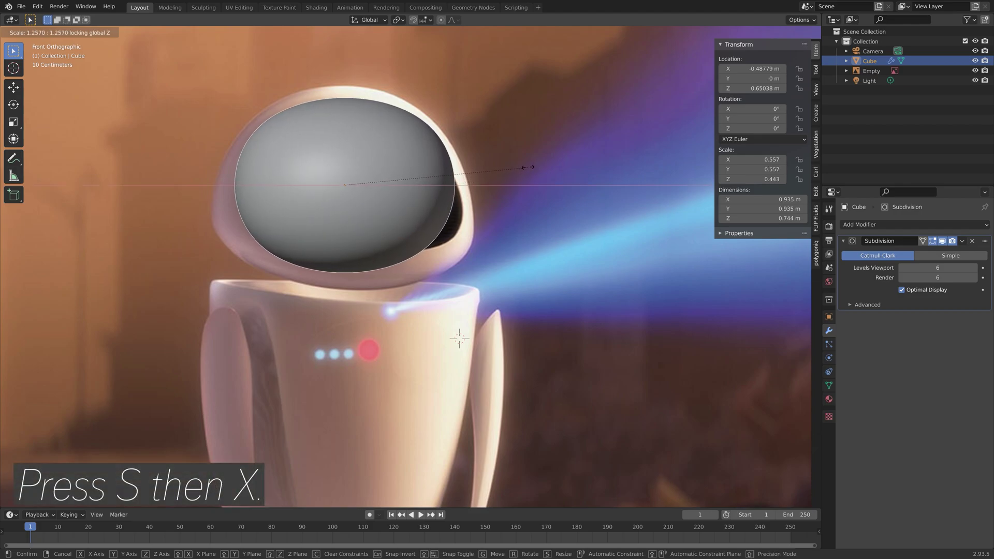
click(545, 166)
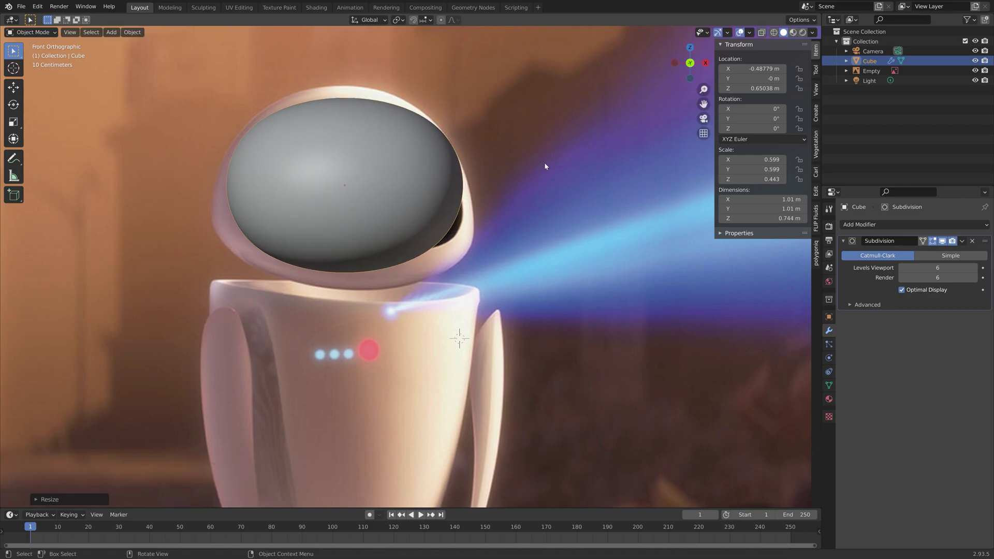
key(s)
key(z)
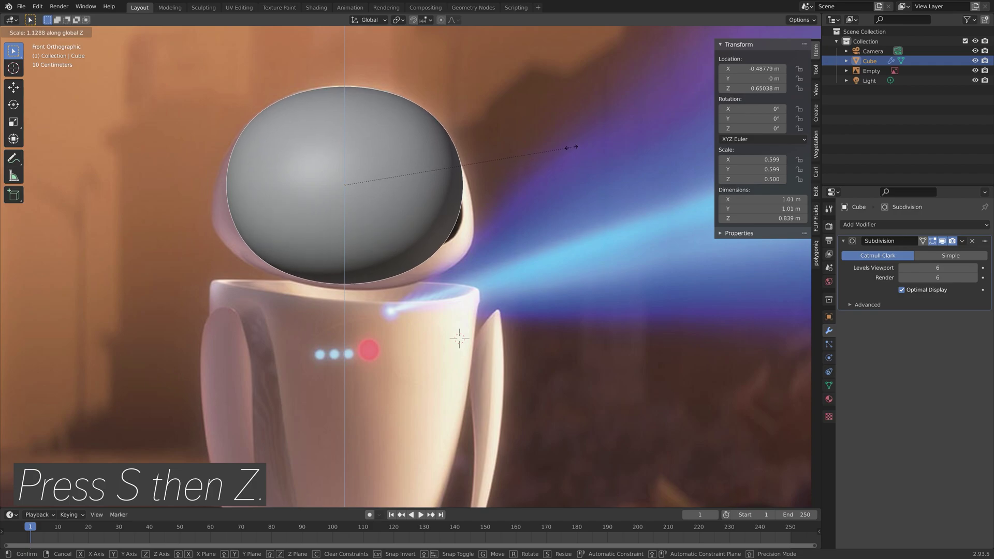
click(571, 146)
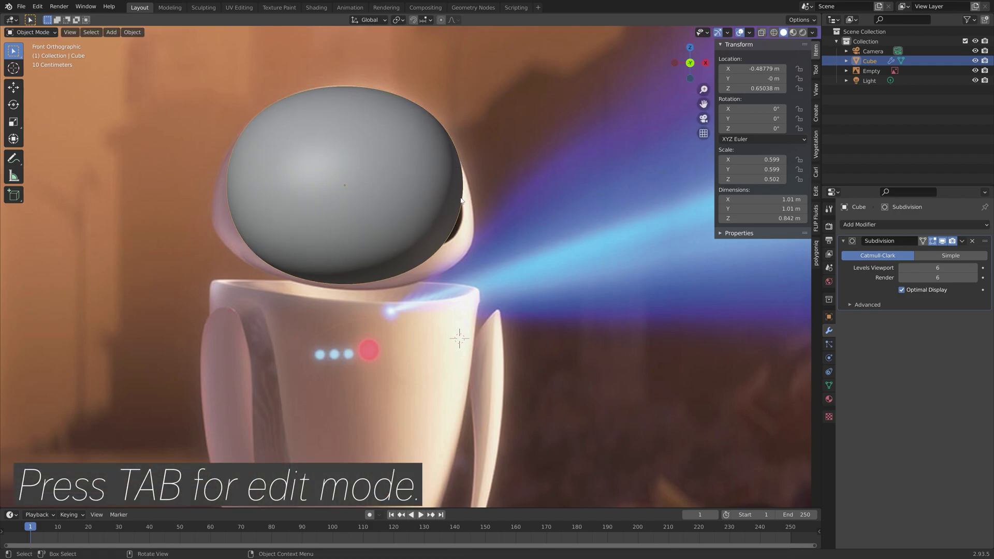
Add a horizontal loop cut around the head mesh, slid slightly below the middle to about -0.13 m local Z
key(Tab)
key(ctrl+r)
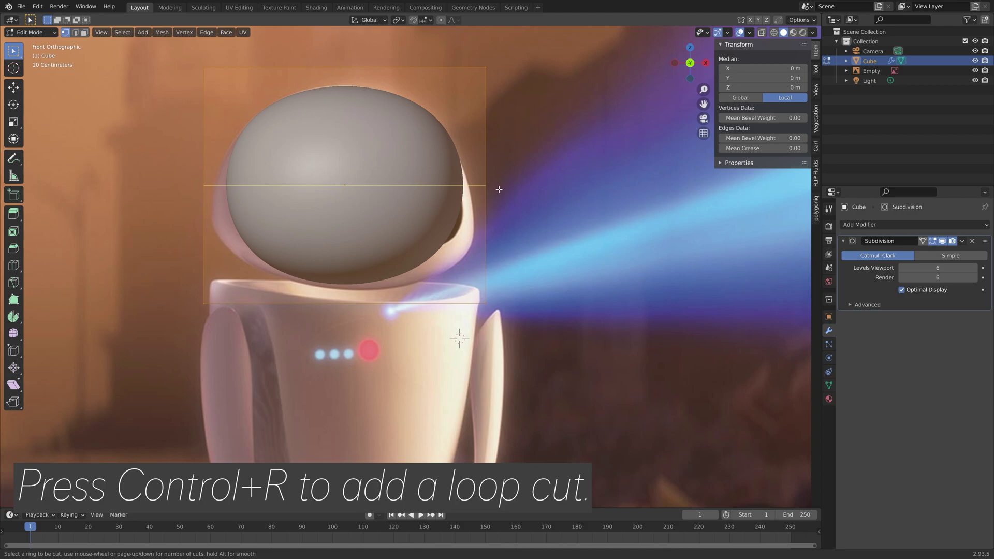
click(479, 187)
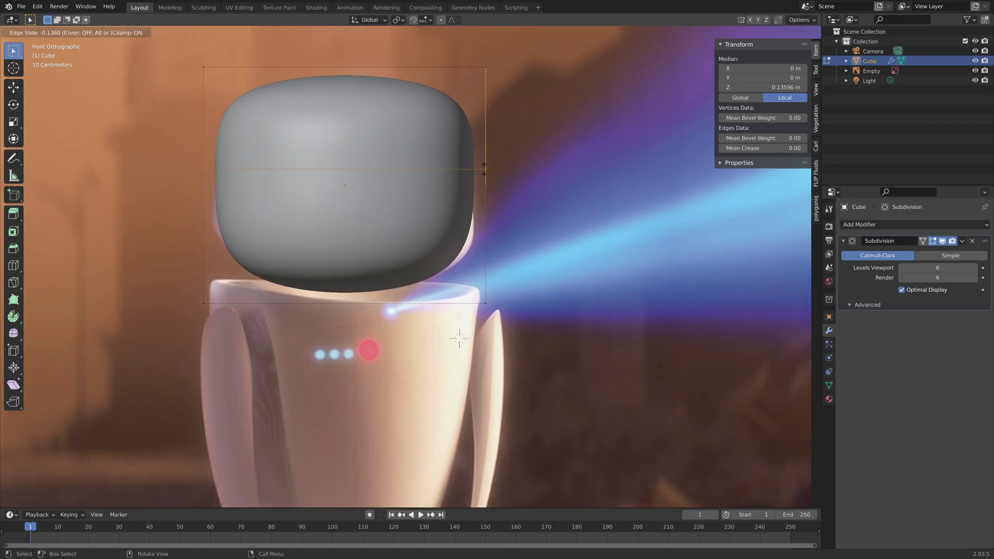
click(481, 204)
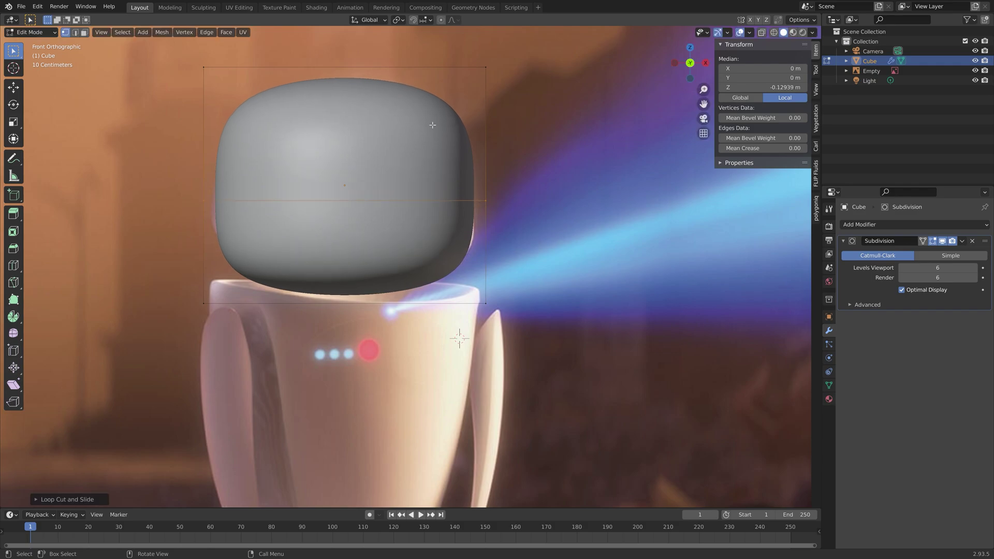
Select the head mesh's top face and, in the front view, scale it down to about 0.6
middle_drag(482, 205, 425, 174)
click(84, 32)
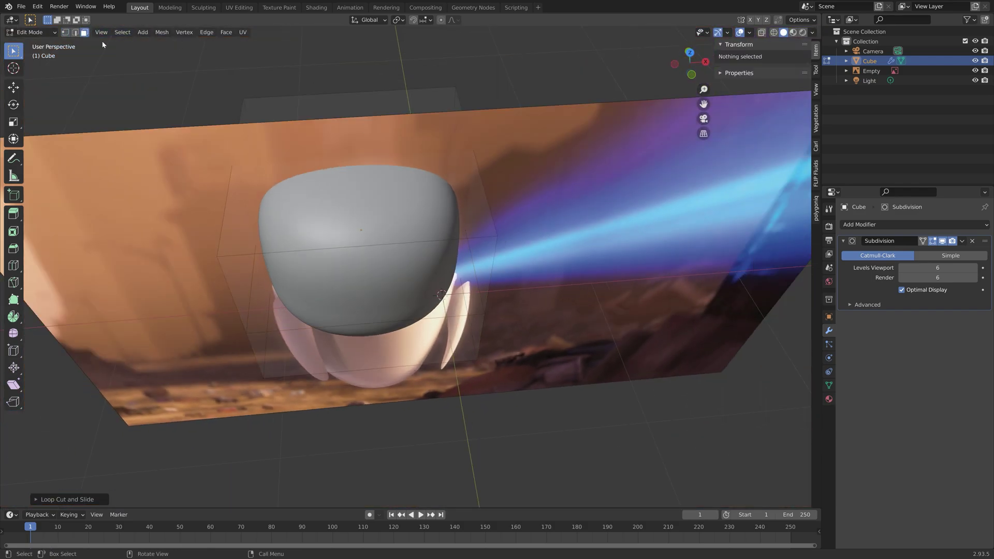
click(357, 170)
middle_drag(357, 171, 543, 172)
key(KP_1)
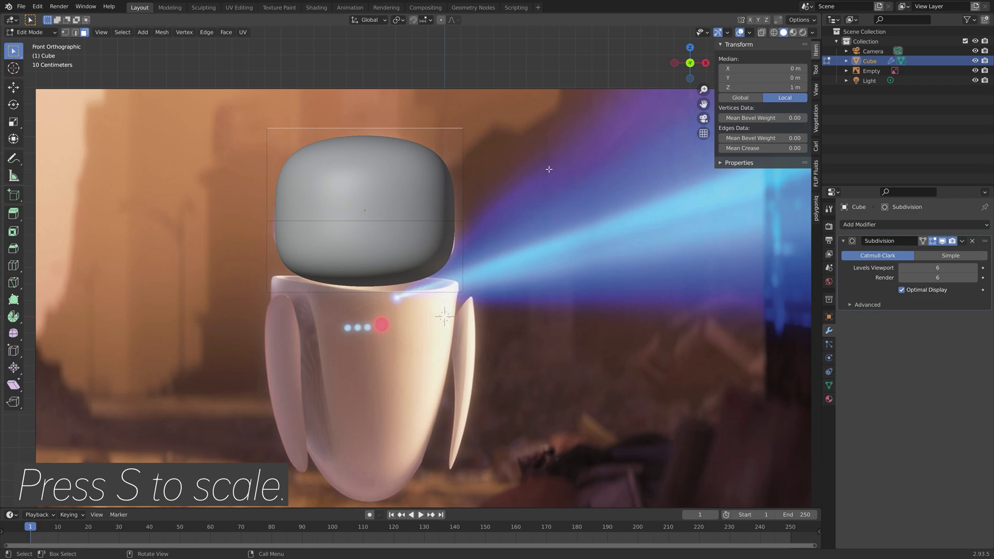
key(s)
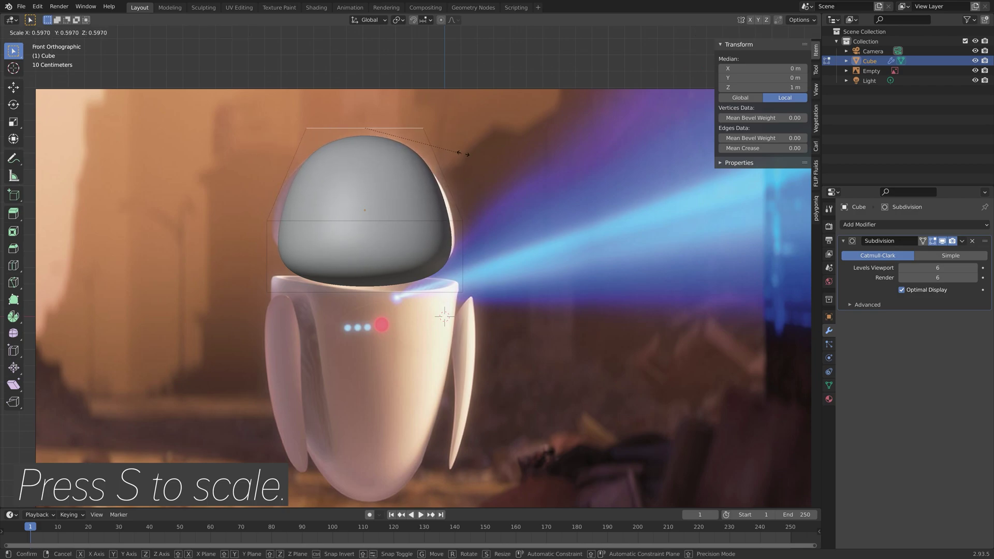
click(472, 155)
Lower the top face along Z to about 0.92 m local height to match the top of the reference head
key(g)
key(z)
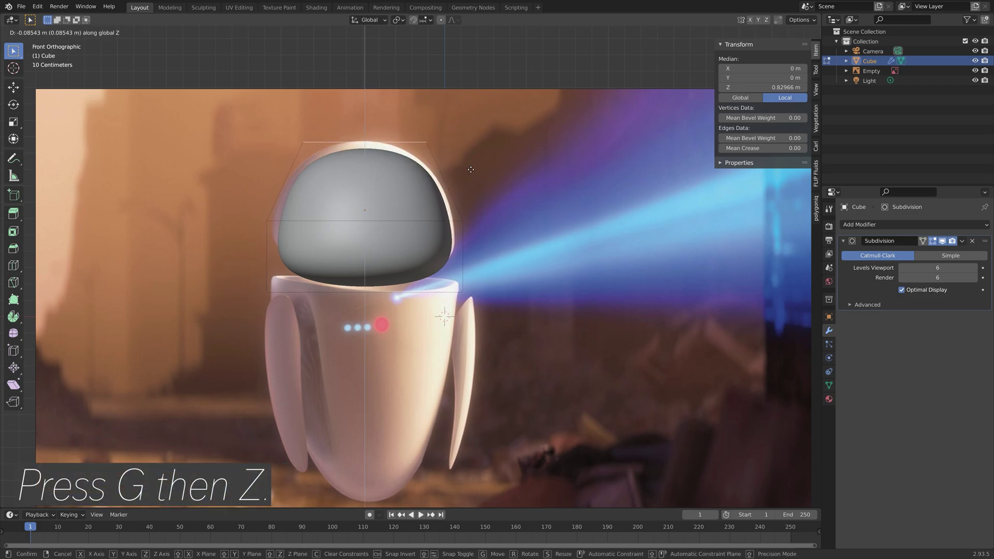
click(452, 224)
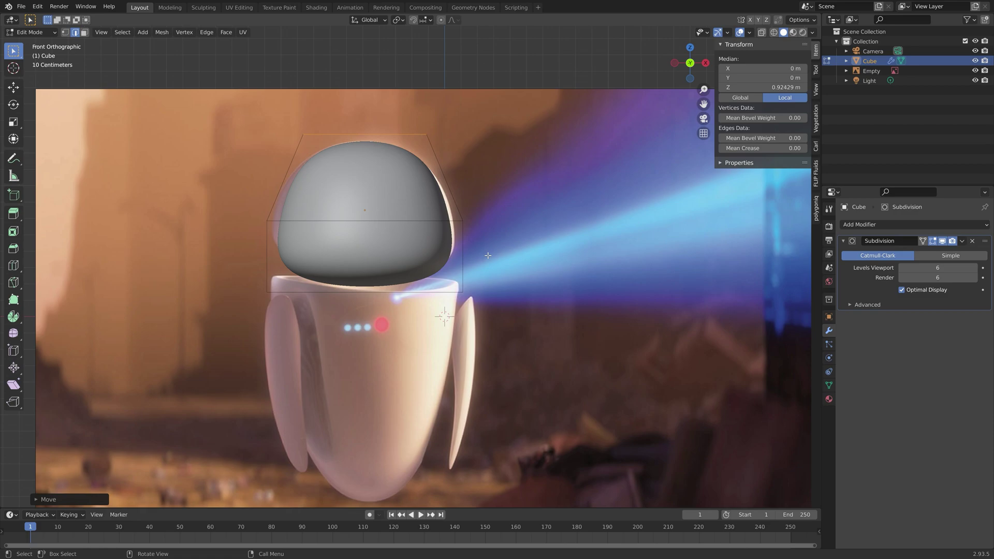
Select the middle edge loop of the head and scale it up by about 1.05 to match the reference outline
alt+click(439, 229)
scroll(499, 248, up, 3)
key(s)
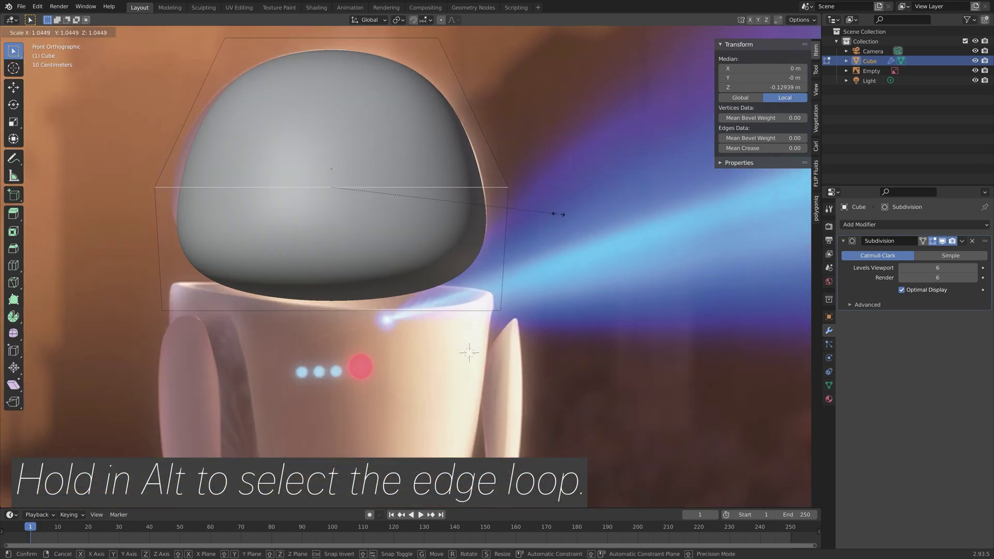
click(559, 214)
Select the head mesh's front bottom edge and raise it along Z to about -0.91 m local height
alt+click(501, 310)
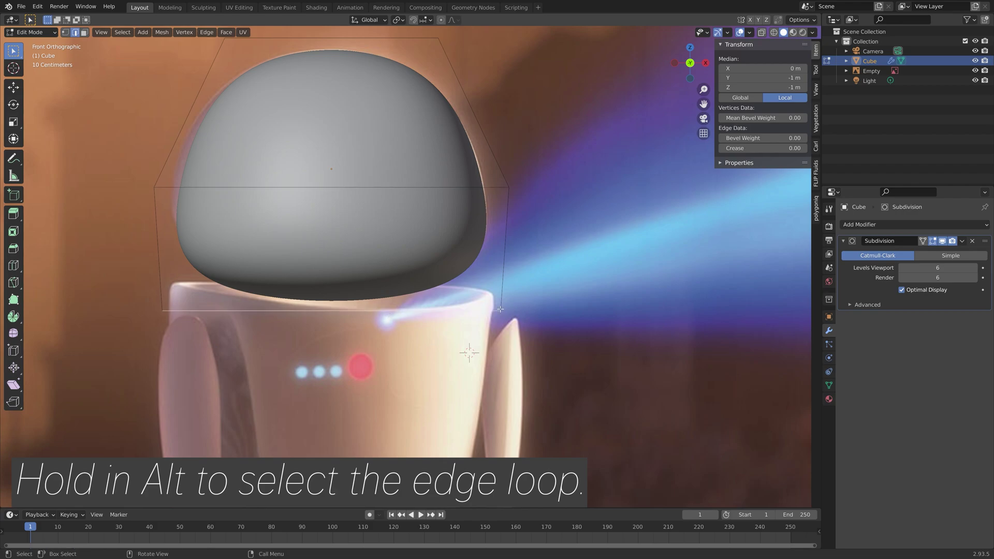
key(g)
key(z)
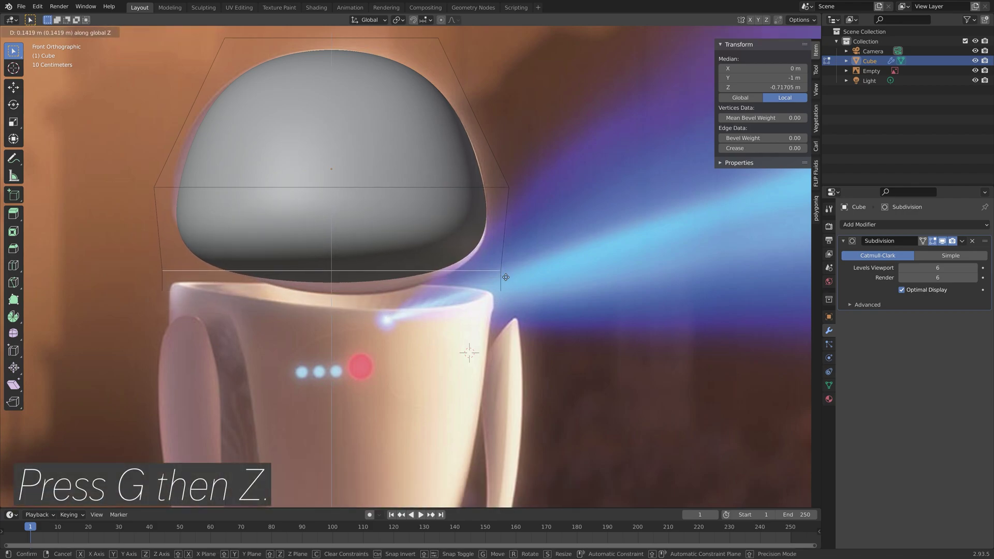
click(505, 294)
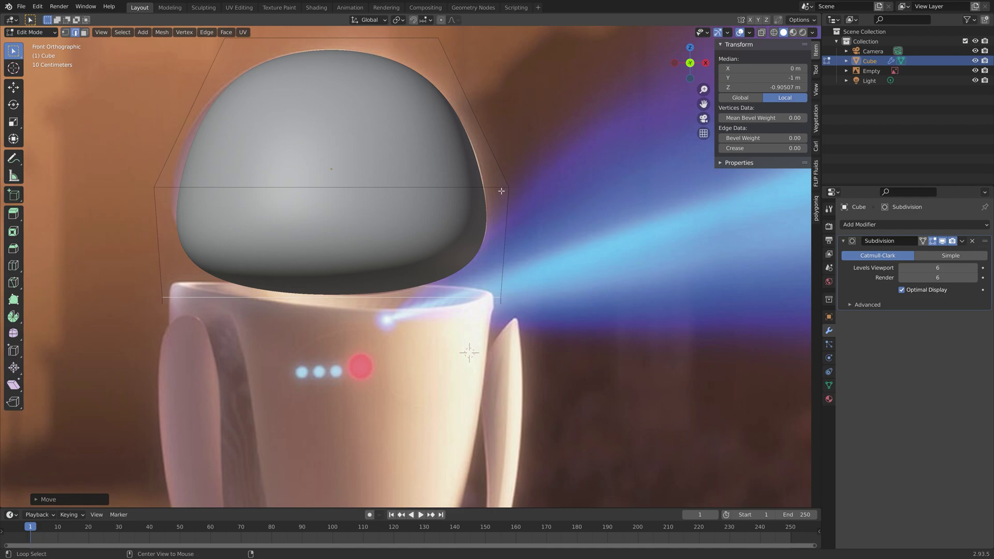
Select the head's middle edge loop and raise it along Z to about -0.09 m local height
alt+click(537, 188)
key(g)
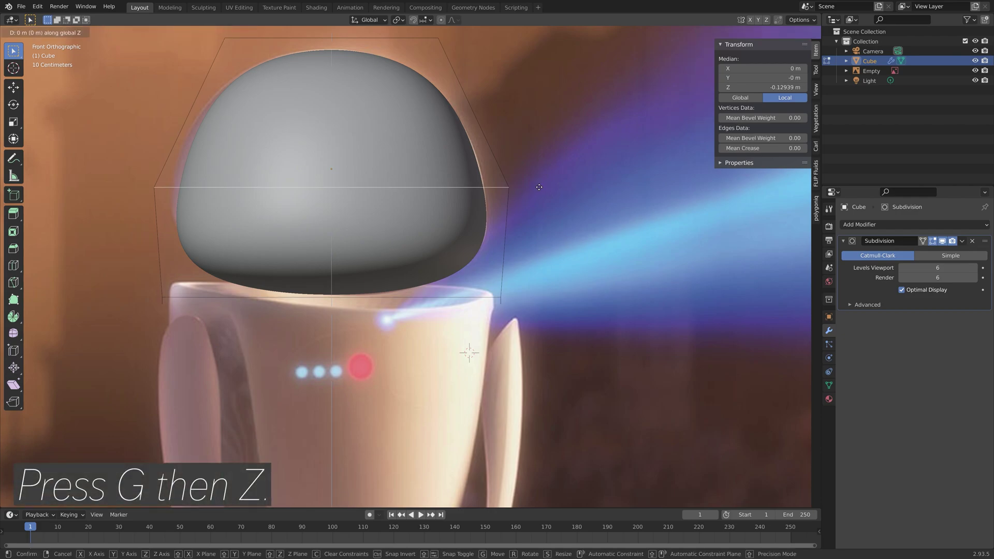
key(z)
click(541, 183)
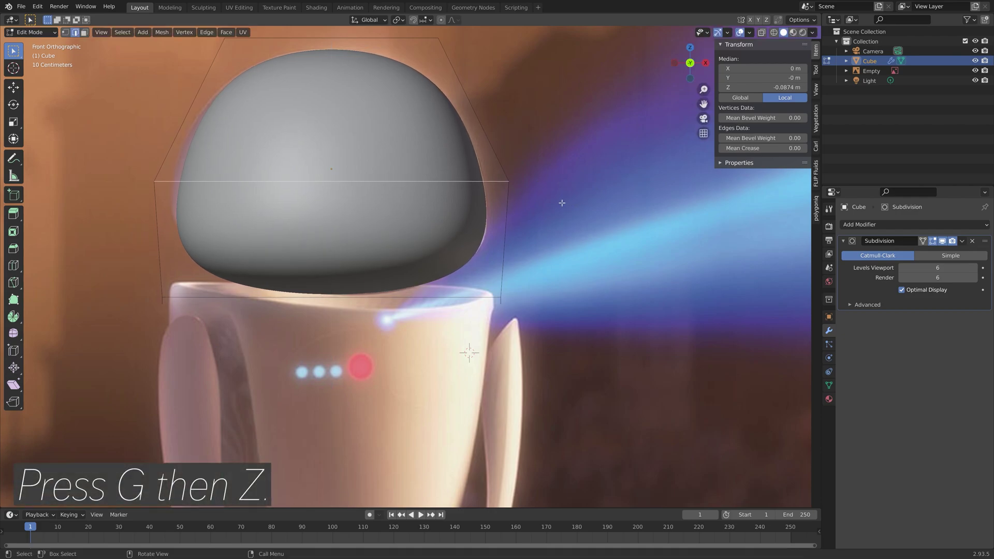
Show the head in wireframe over the reference image and return to Object Mode
click(762, 32)
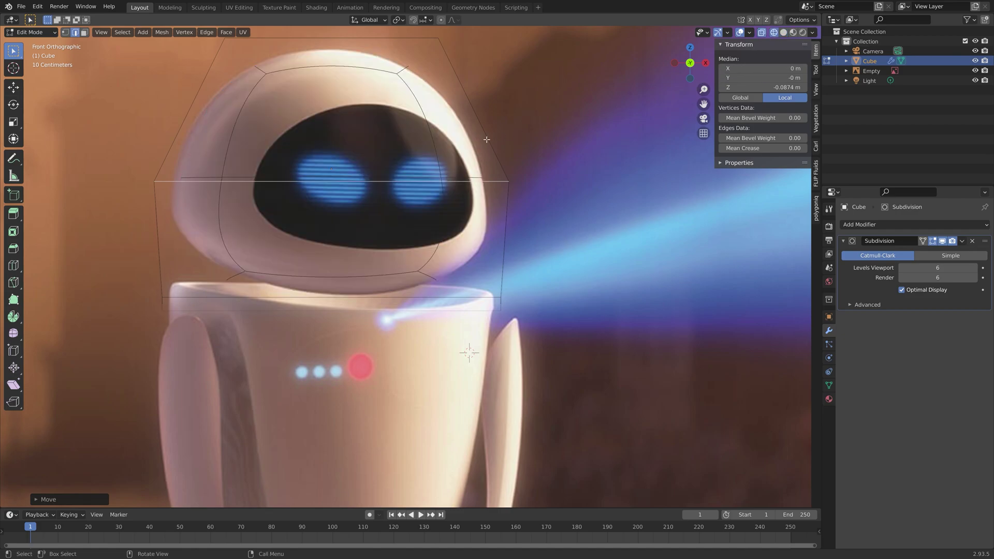
key(Tab)
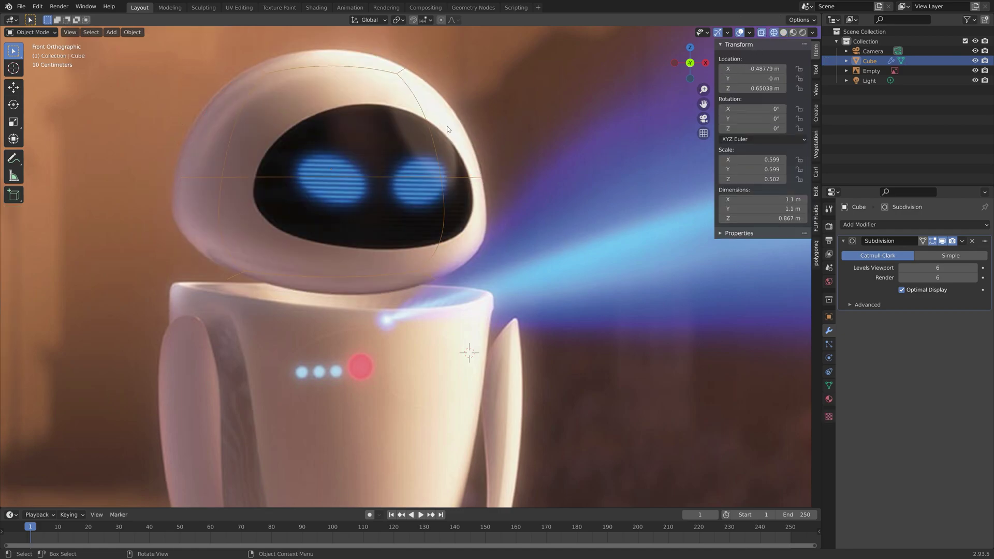
key(Tab)
key(Tab)
Save the project as tut.blend in the Eve model folder
click(21, 7)
click(51, 82)
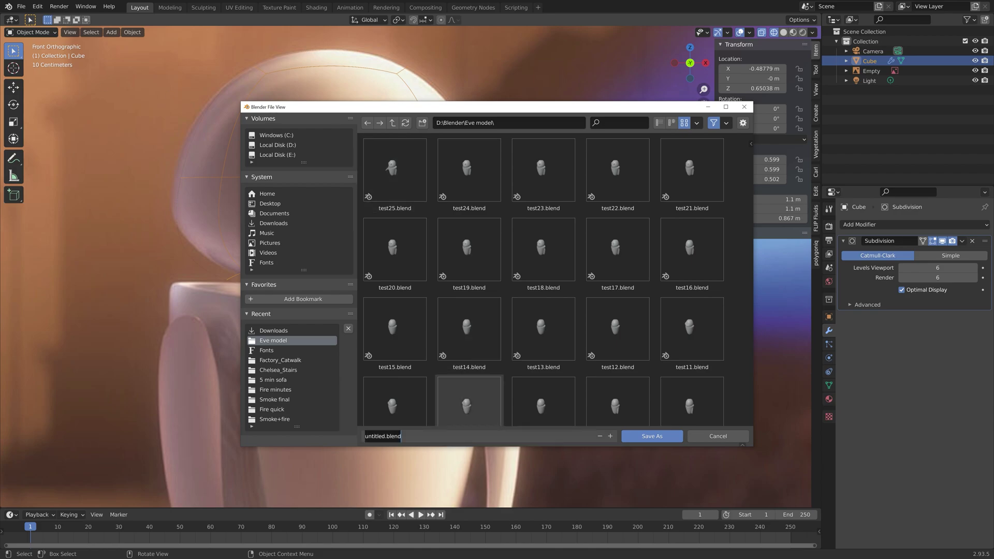
text(tut)
key(Return)
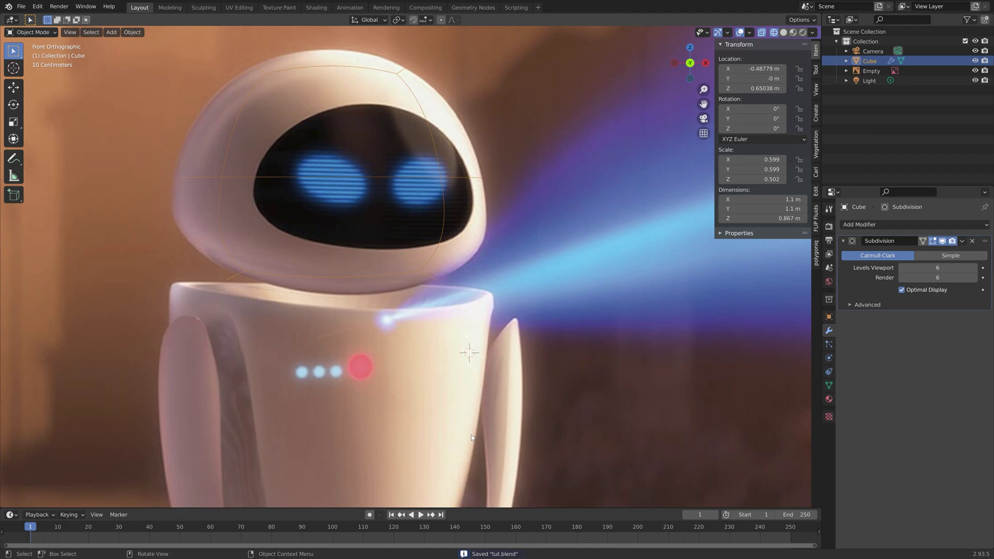
Snap the 3D cursor to the selected head and add a new cube there for the body
key(shift+s)
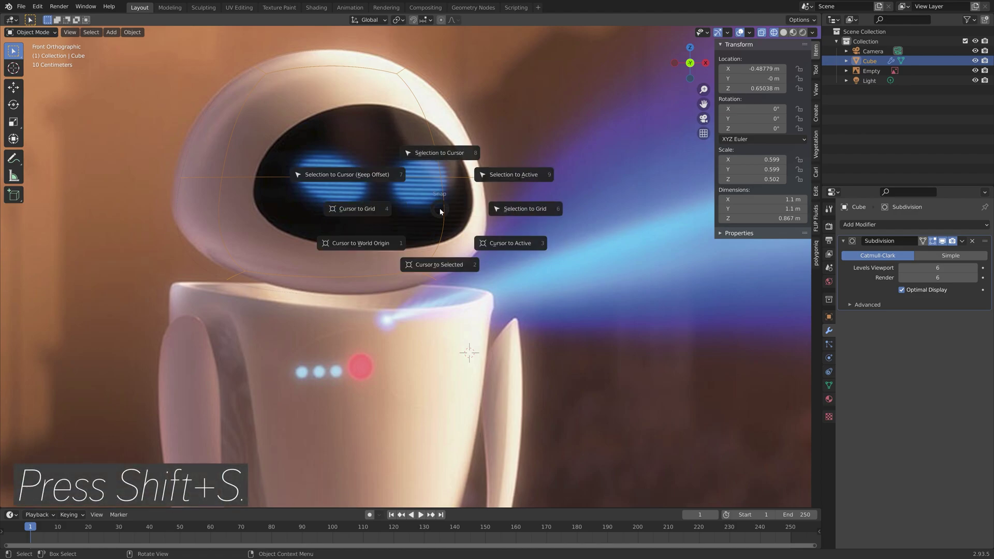
click(438, 246)
scroll(437, 249, down, 3)
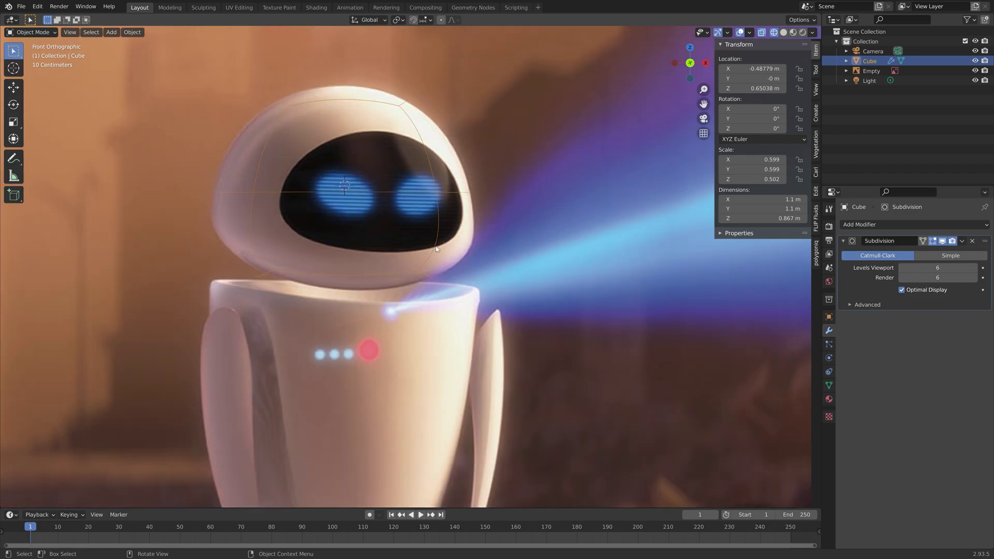
key(shift+a)
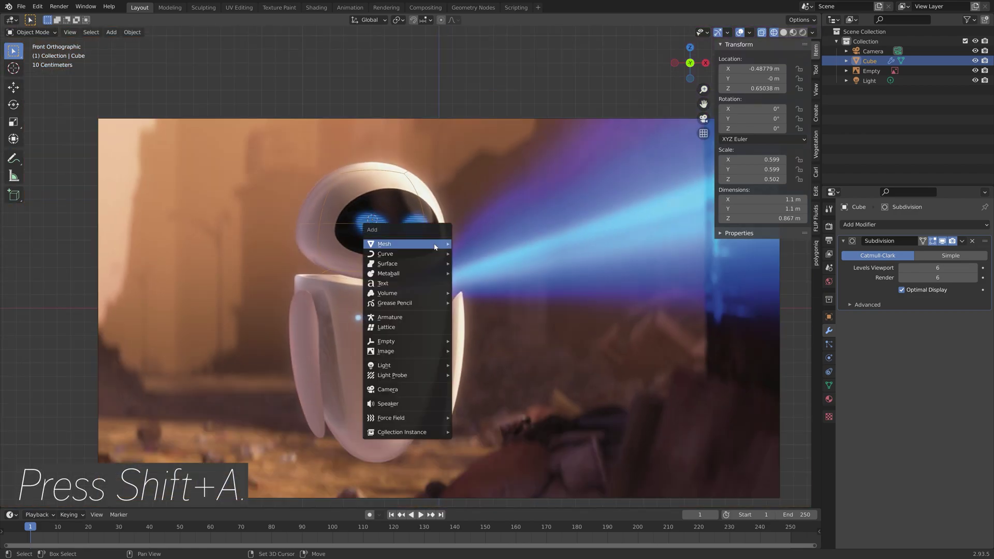
mouse_move(435, 237)
click(469, 255)
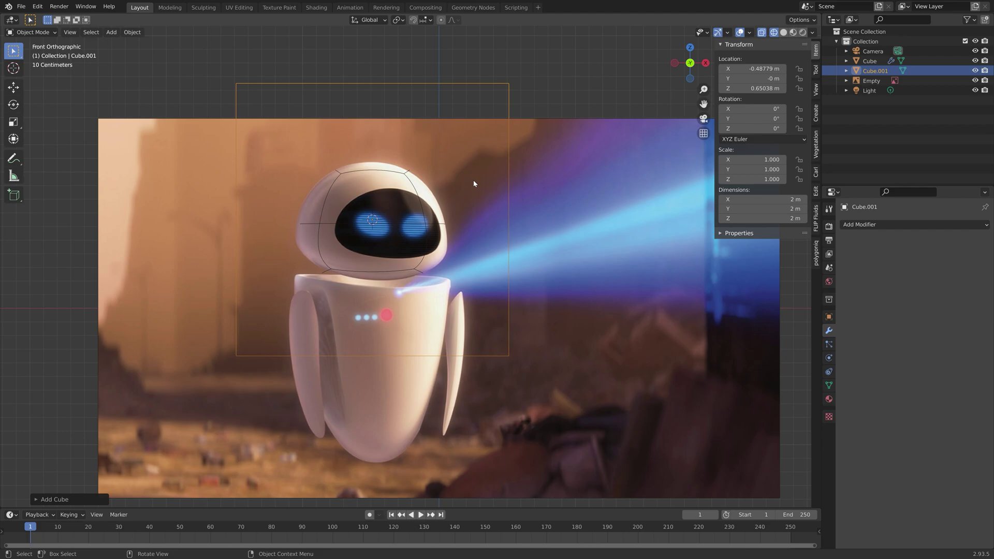
Lower the new cube along Z to about -0.37 m and scale it uniformly to about 0.63
key(g)
key(z)
click(464, 317)
key(s)
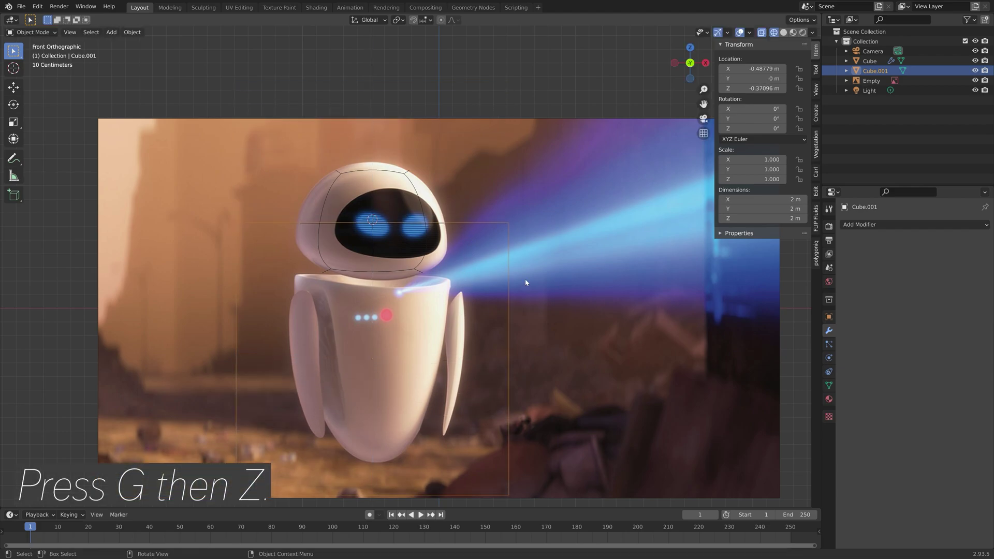
click(501, 267)
scroll(456, 166, up, 4)
scroll(456, 166, down, 3)
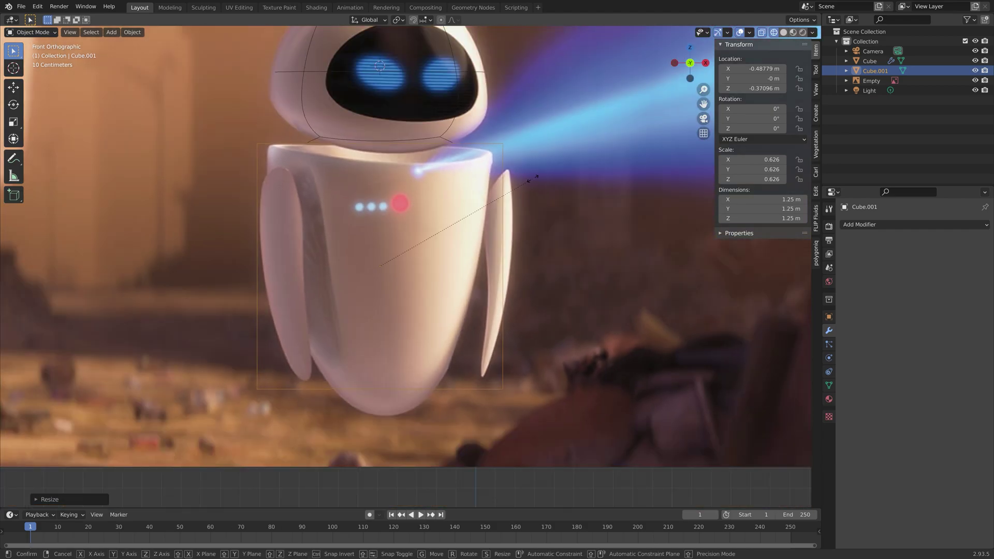
Stretch the body cube along Z to a scale of about 0.76
key(s)
key(z)
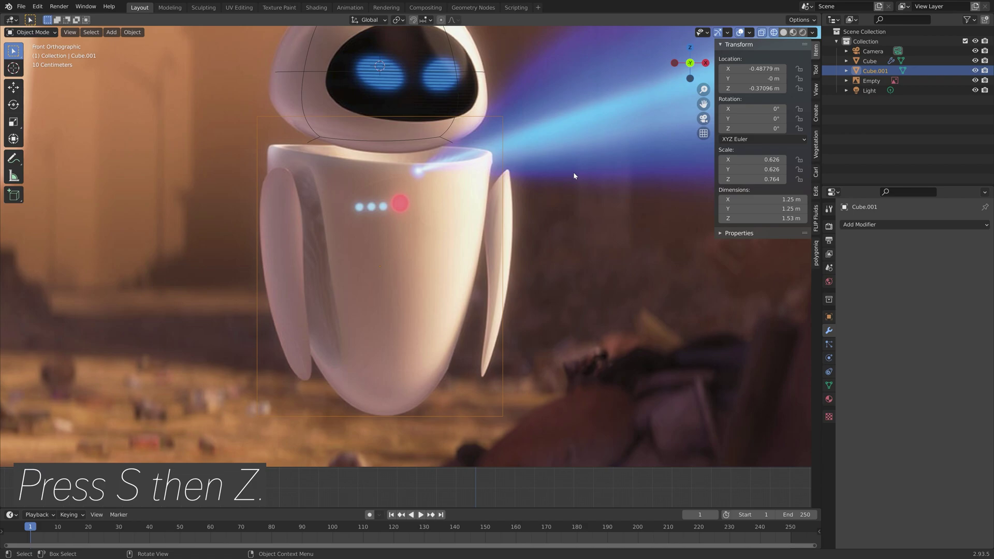
click(573, 172)
Lower the body cube along Z to about -0.44 m and scale it down by about 0.91 to fit the reference body
key(g)
key(z)
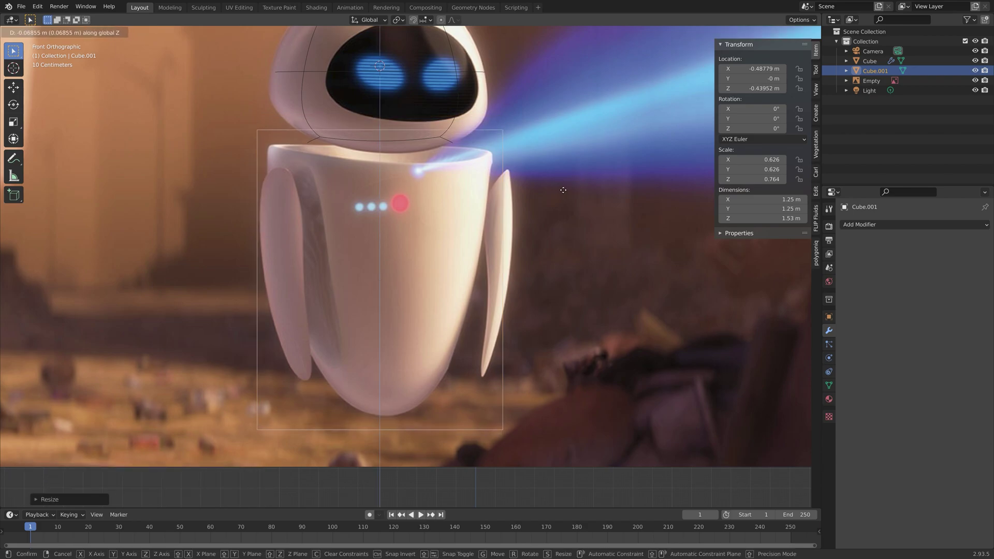
click(569, 197)
key(s)
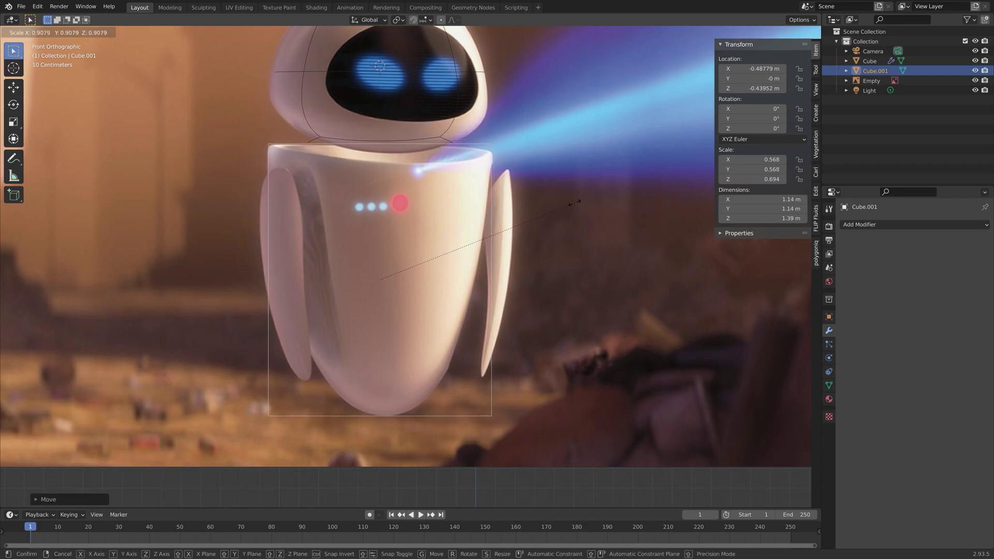
click(575, 202)
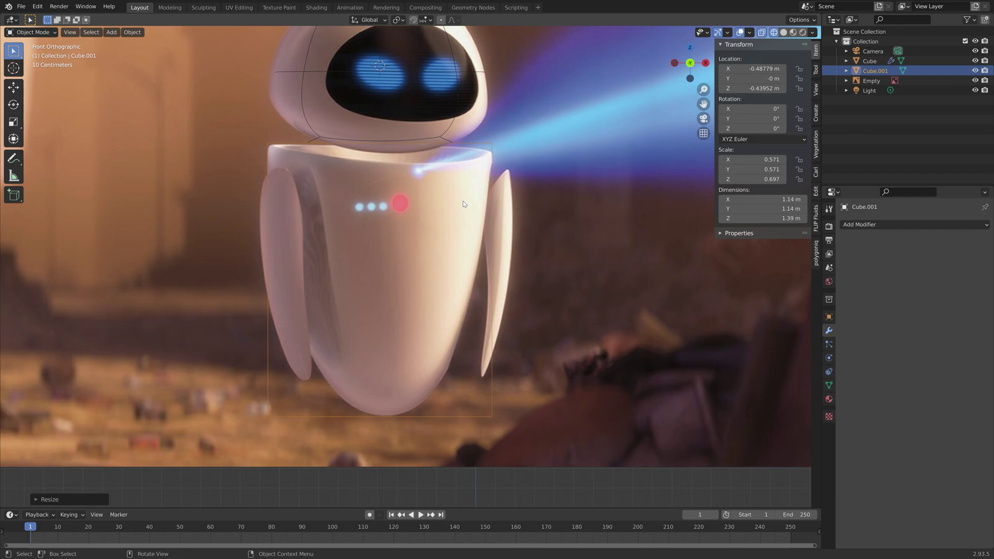
Add a Subdivision Surface modifier to the body cube with viewport and render levels set to 6
click(870, 224)
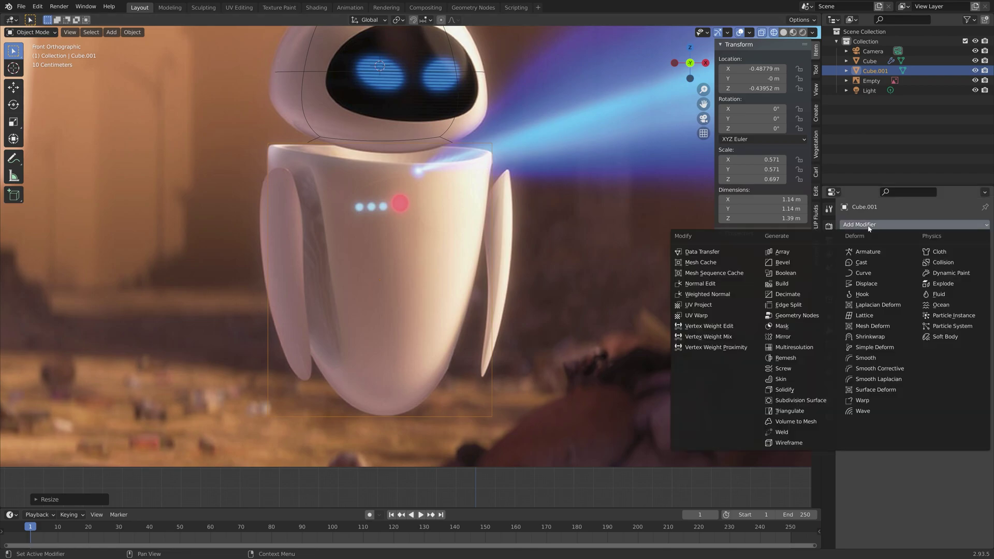
click(808, 398)
drag(932, 268, 969, 267)
click(975, 268)
click(976, 278)
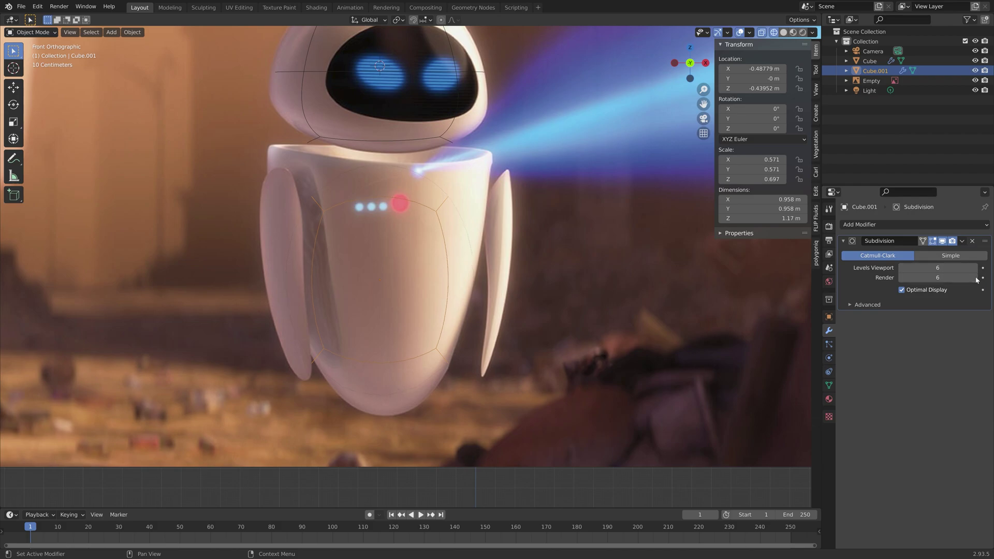
scroll(478, 265, up, 1)
scroll(477, 258, down, 1)
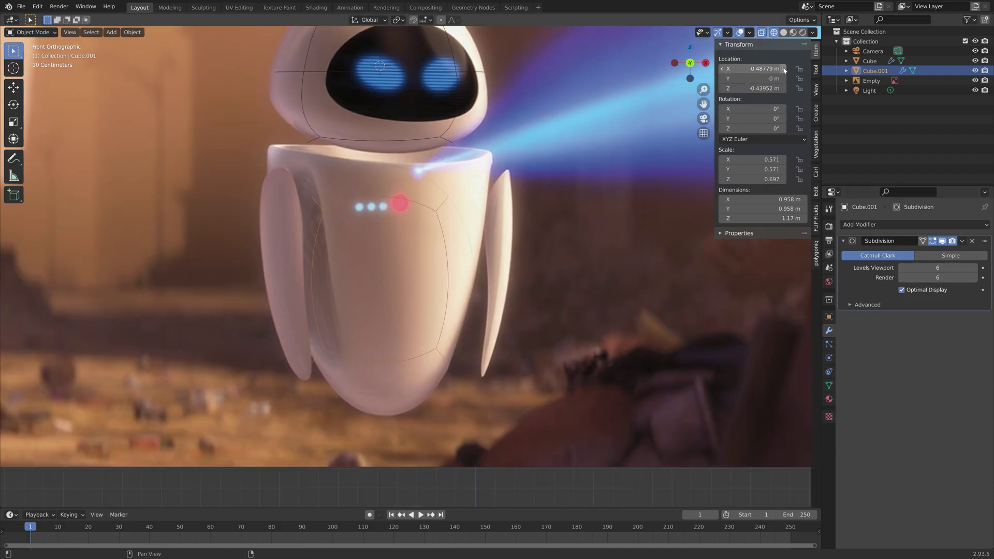
In solid shading, add a horizontal loop cut to the body and slide it near the top edge, about 0.98 m local Z
key(shift+z)
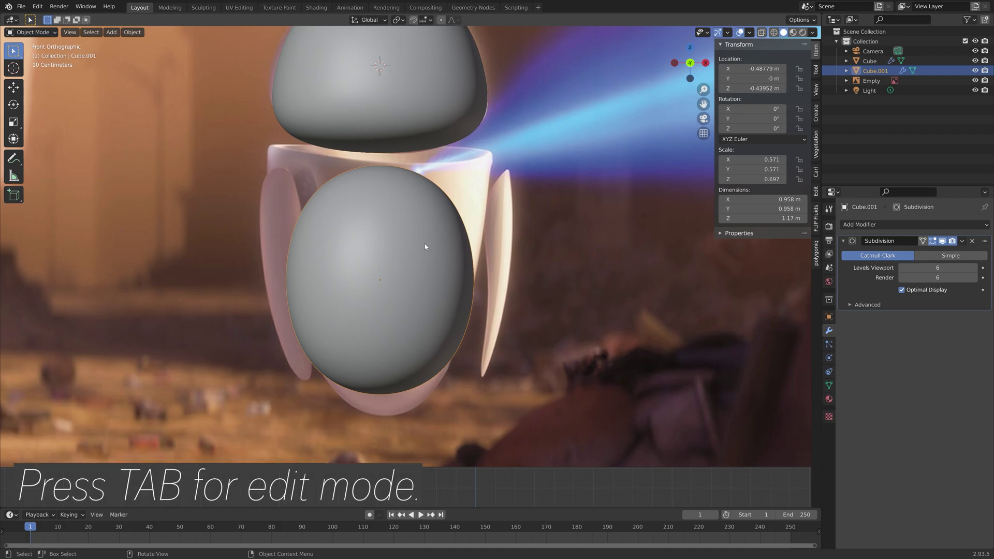
key(Tab)
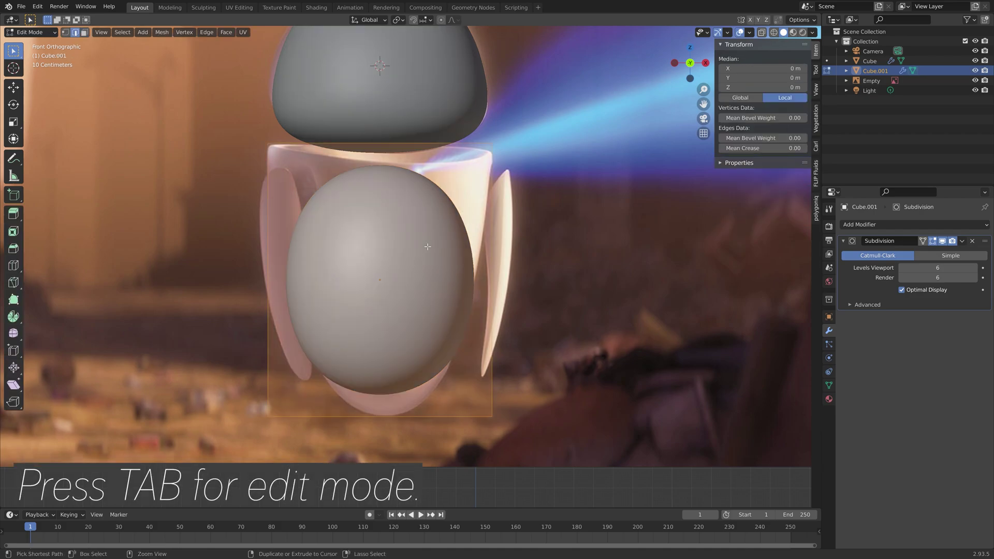
key(ctrl+r)
click(501, 264)
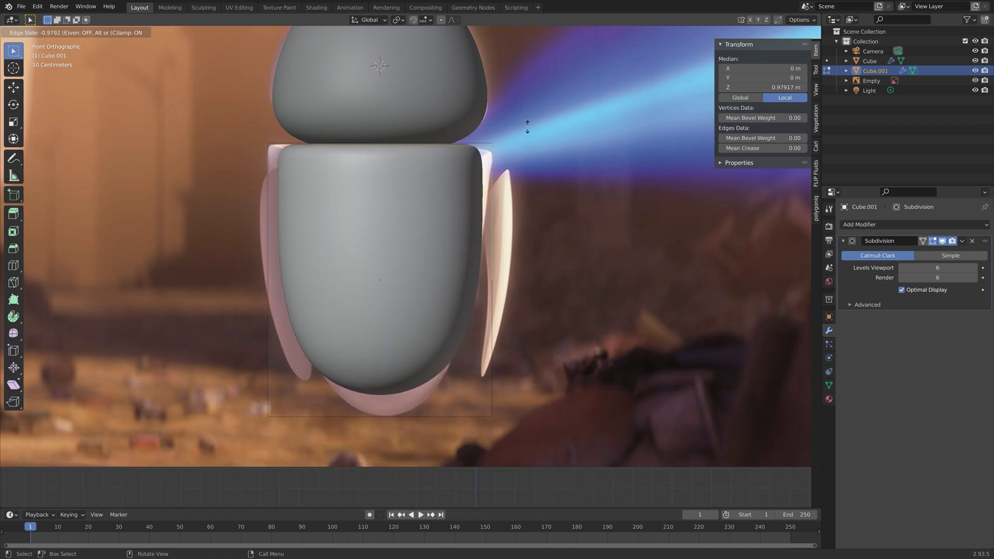
click(528, 127)
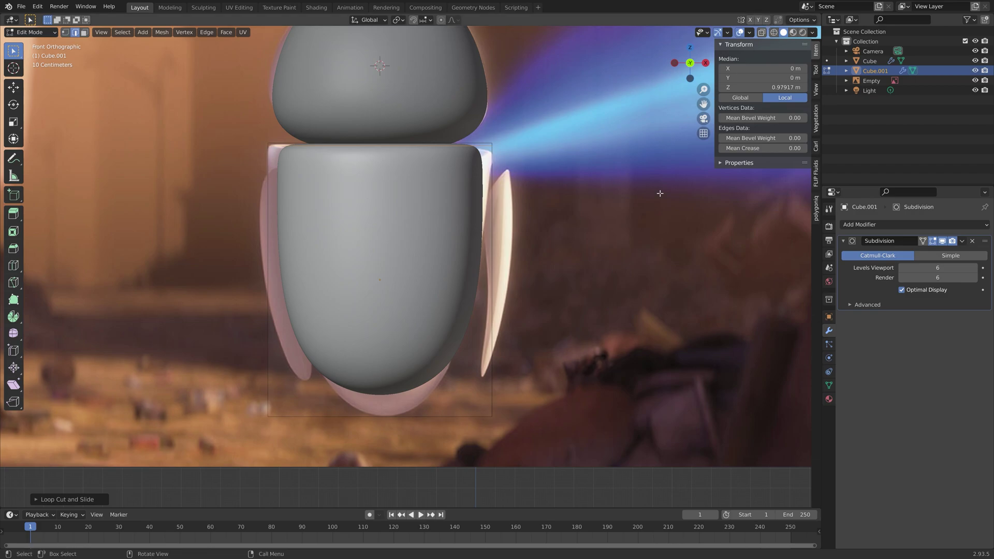
Select all the body's top geometry including the new loop, and lower it along Z to about 0.96 m local height
click(774, 33)
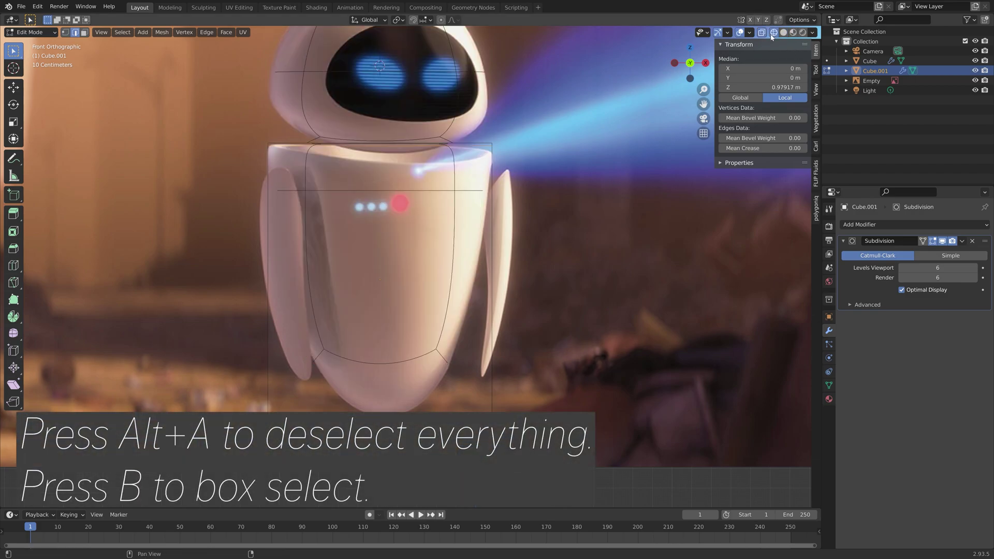
key(alt+a)
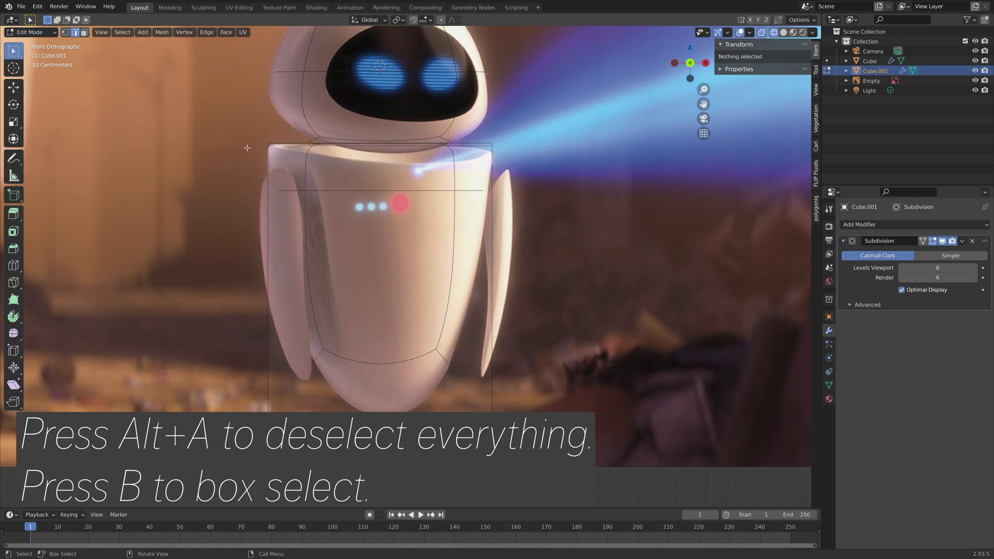
drag(204, 107, 561, 156)
click(783, 32)
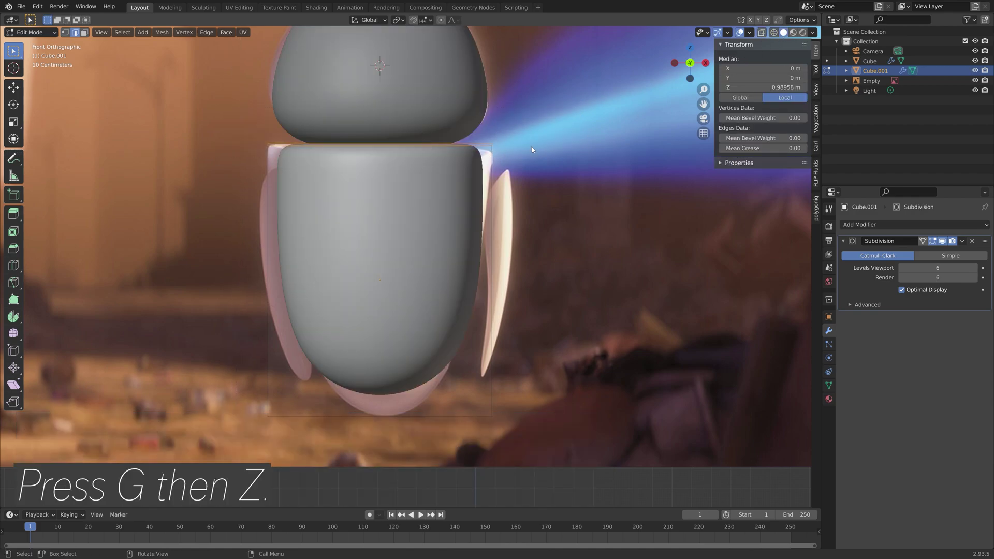
key(g)
key(z)
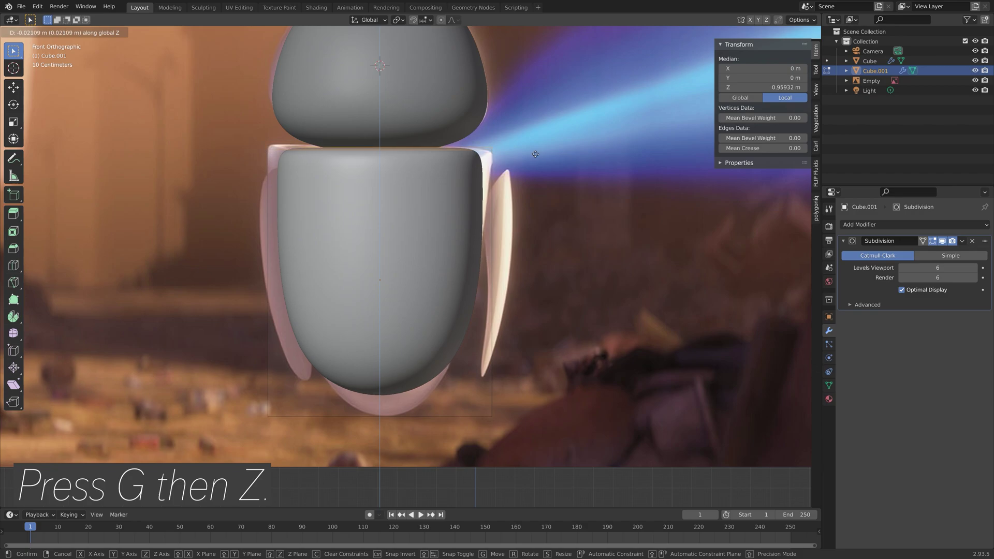
click(533, 153)
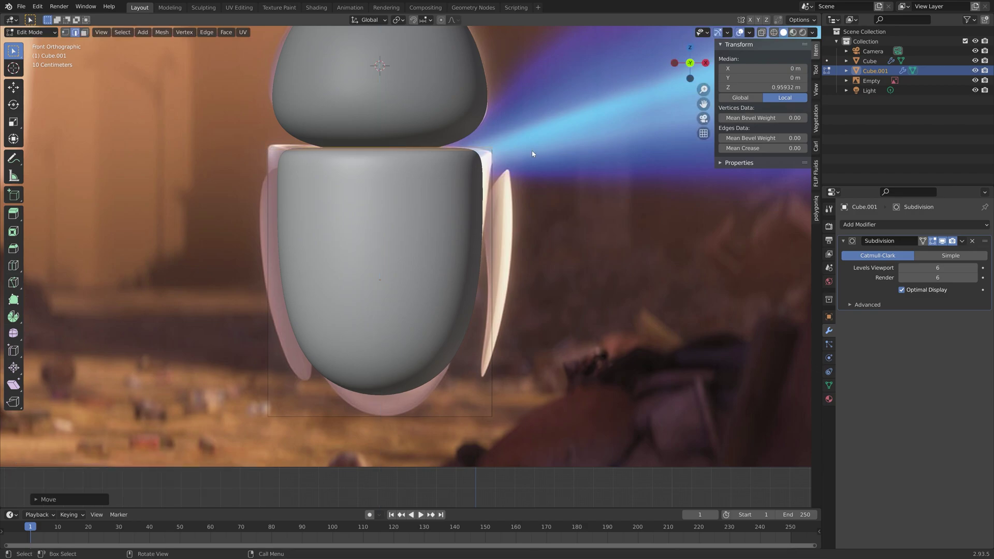
In Object Mode, widen the body on the X and Y axes only to a scale of about 0.63
key(Tab)
key(s)
key(shift+z)
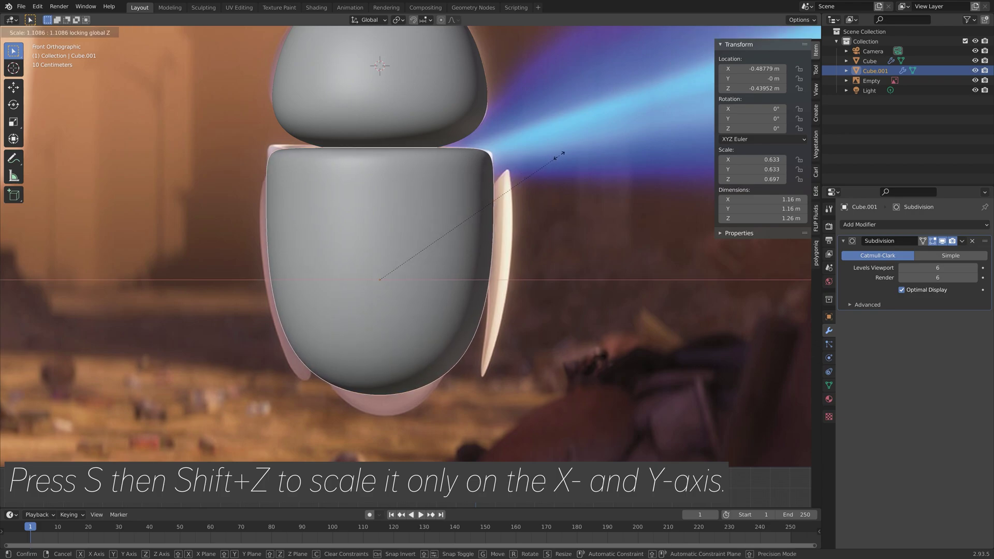
click(558, 159)
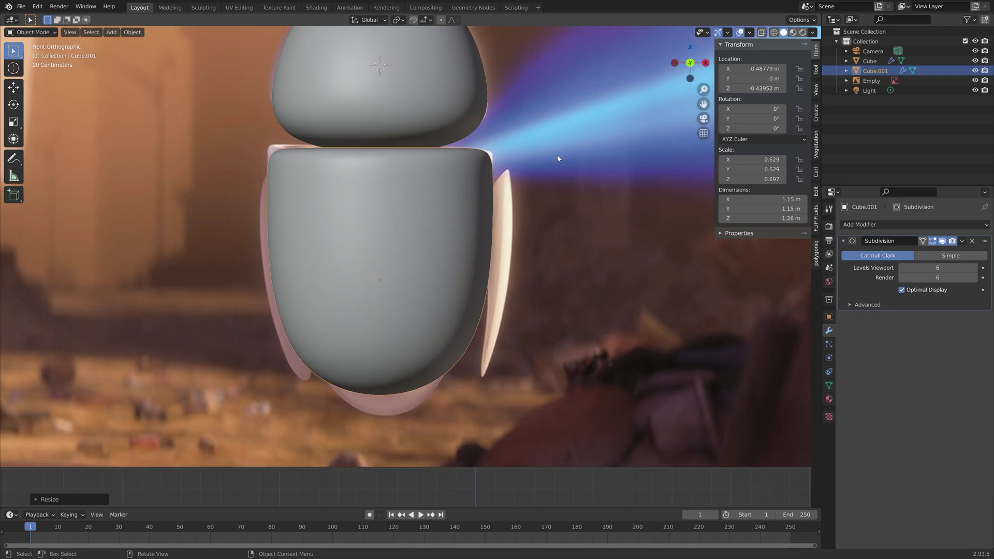
In Edit Mode, select the body's bottom face and lower it along Z to about -1.17 m local height
middle_drag(477, 275, 498, 316)
key(Tab)
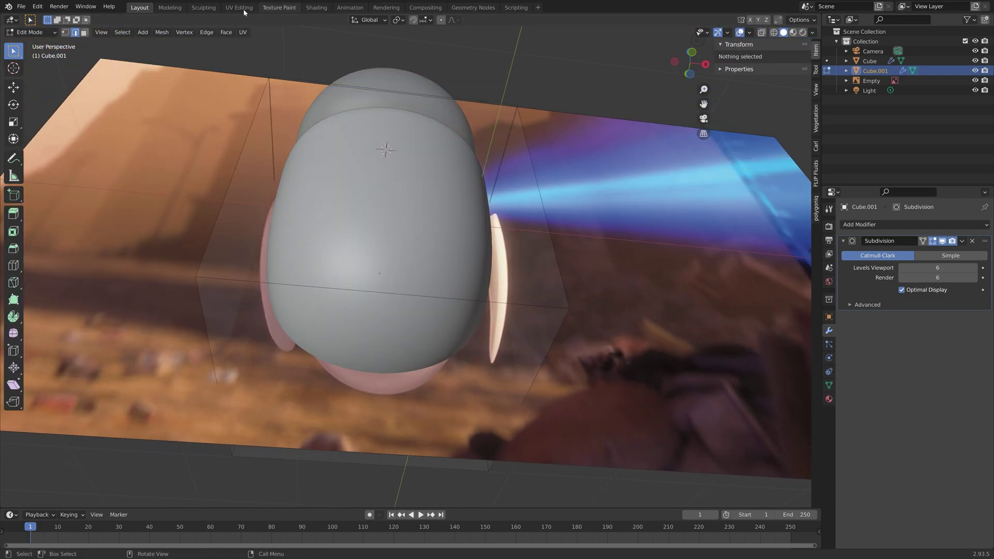
click(353, 325)
middle_drag(353, 326, 522, 338)
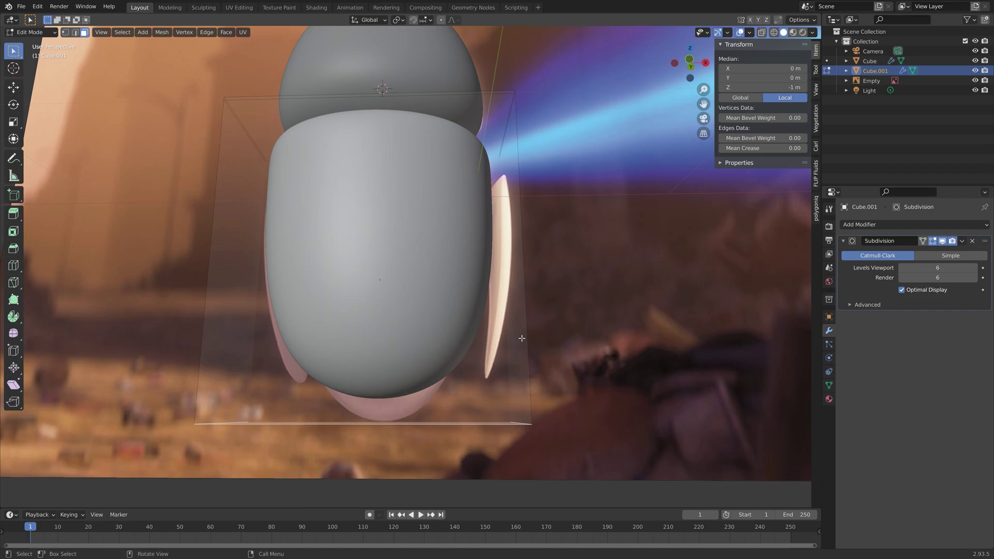
key(KP_1)
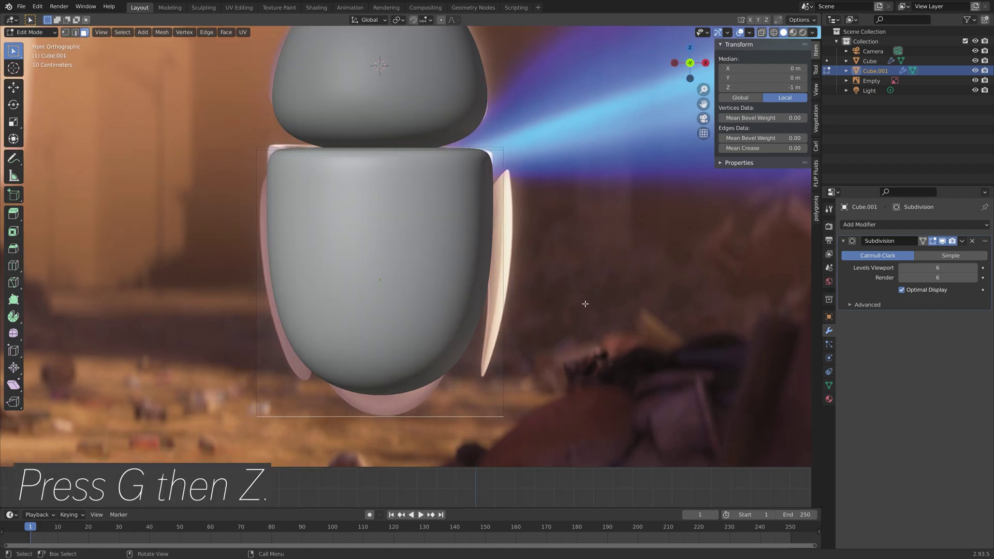
key(g)
key(z)
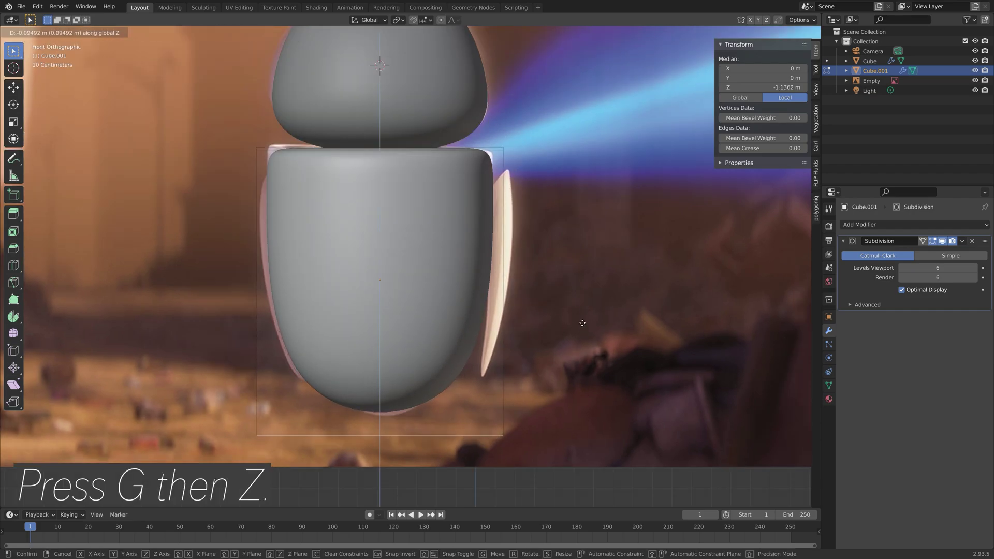
click(581, 328)
Scale the body's bottom face inward on X and Y only, so the lower body tapers like the reference
key(s)
key(shift+z)
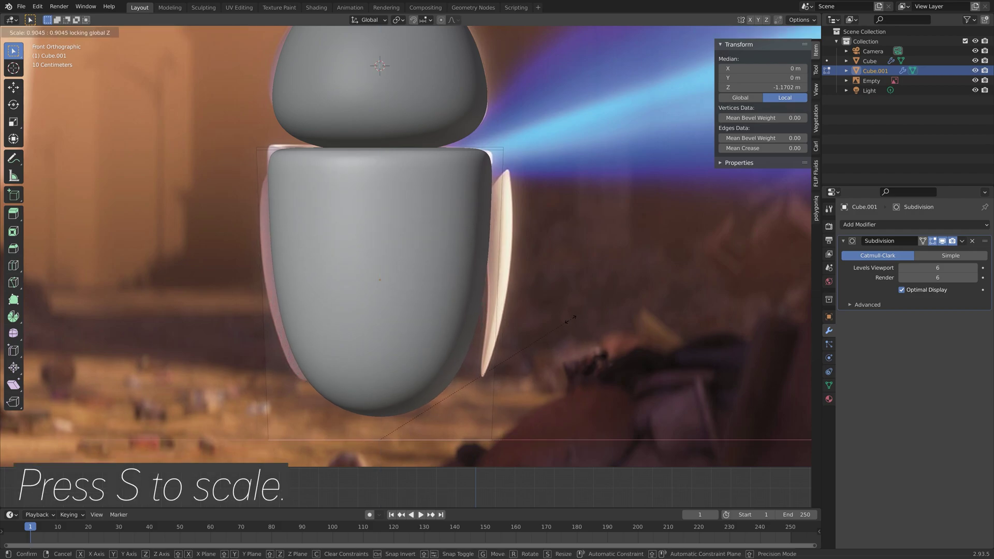
click(519, 342)
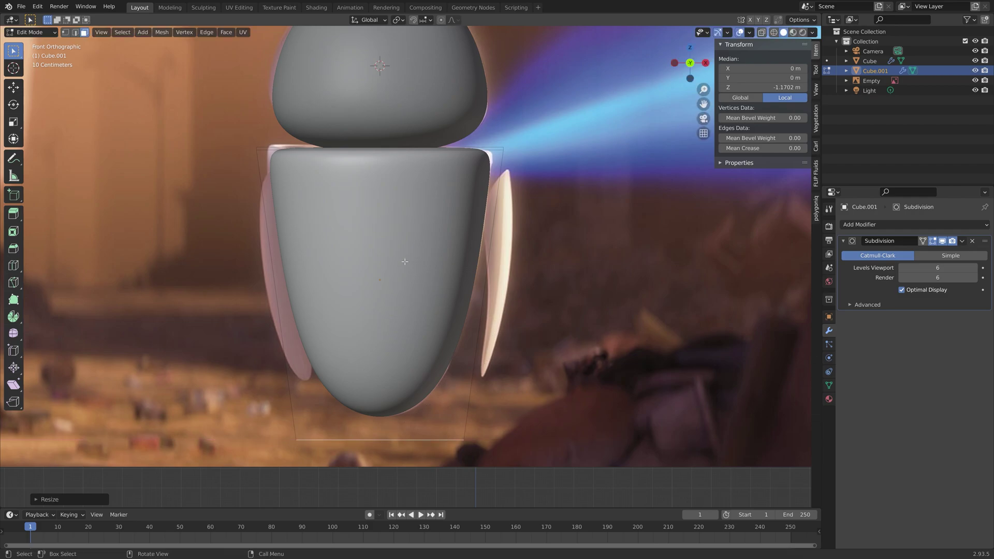
Save the scene as tut1.blend in the Eve model folder
middle_drag(369, 197, 415, 190)
scroll(415, 211, down, 6)
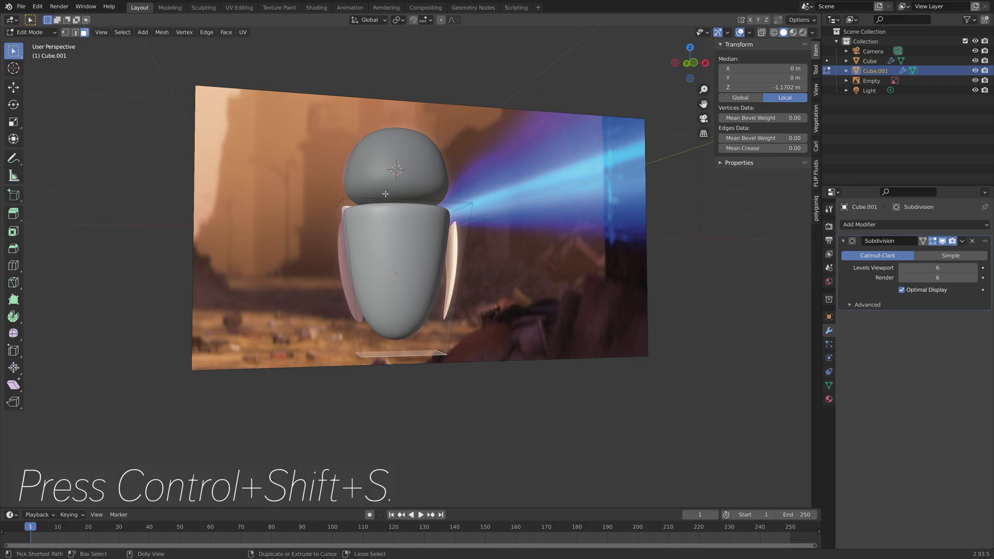
key(ctrl+shift+s)
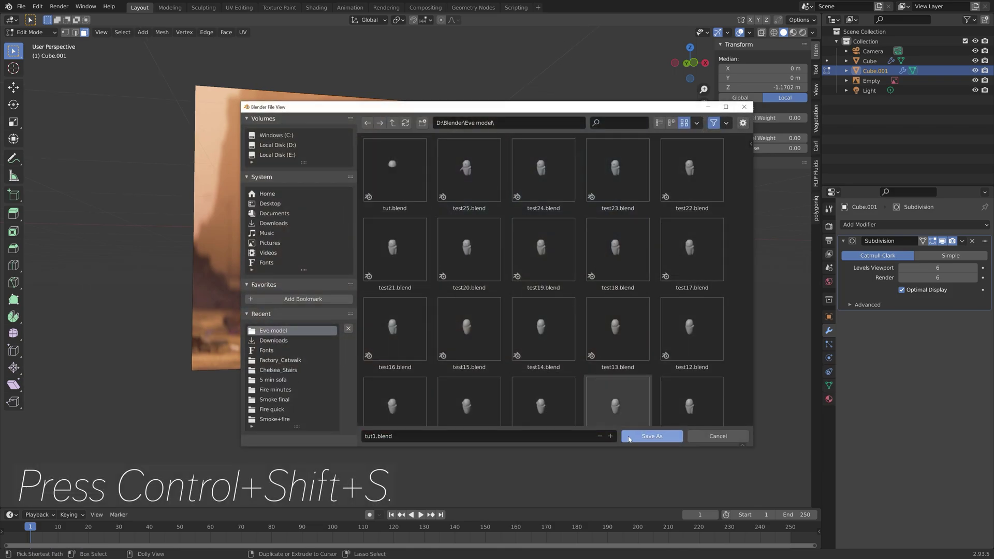
click(652, 436)
Select the body's top face, extrude it in place and scale the new face inward to about 0.78
middle_drag(445, 259, 459, 248)
scroll(461, 238, up, 6)
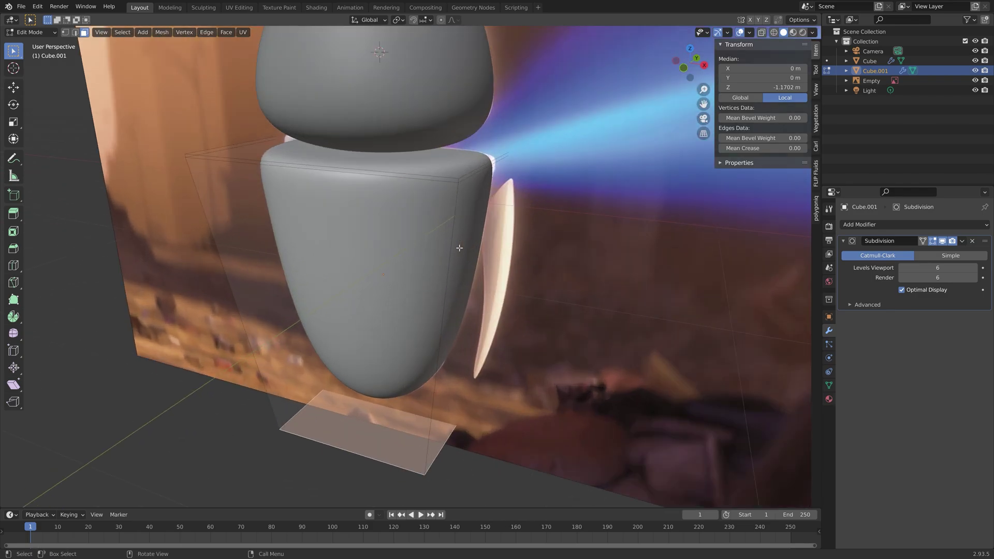
click(313, 136)
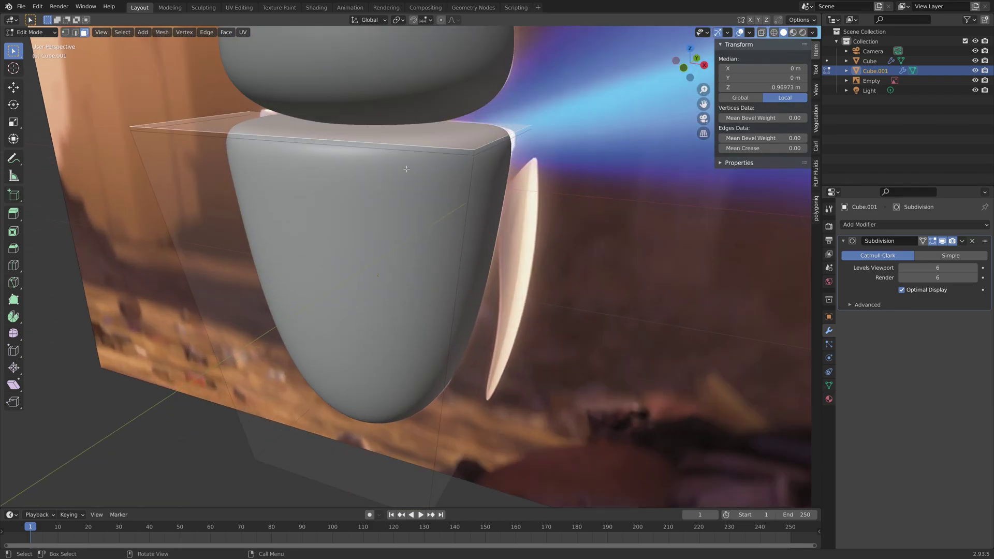
scroll(576, 194, down, 2)
middle_drag(559, 182, 564, 189)
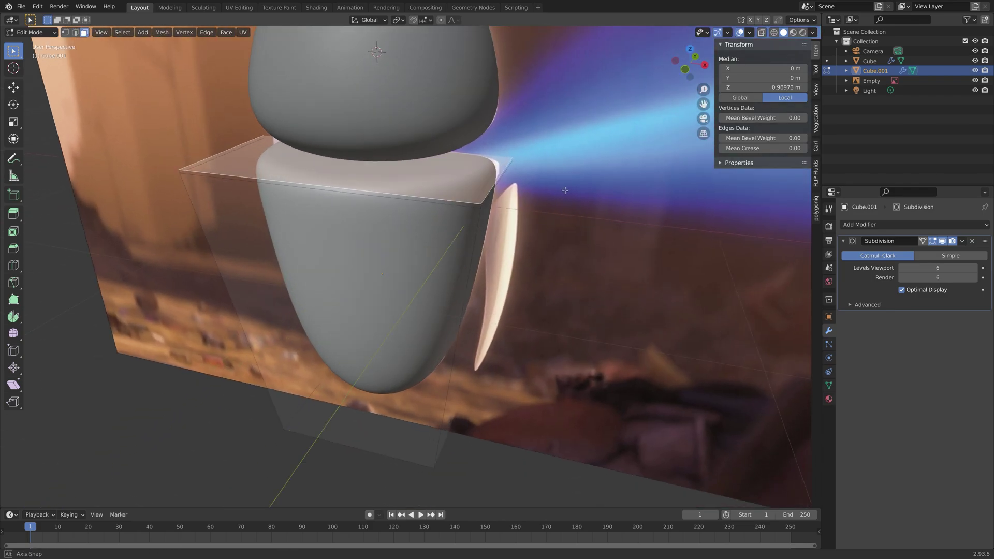
key(e)
click(628, 173)
key(s)
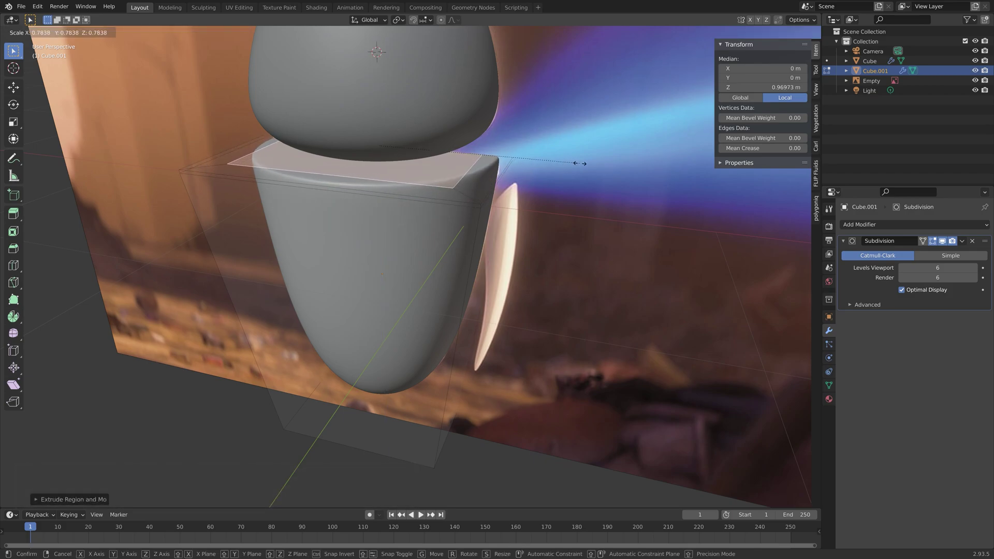
click(582, 163)
Extrude the inner top face down into the body to about 0.81 m local Z and shrink it
key(e)
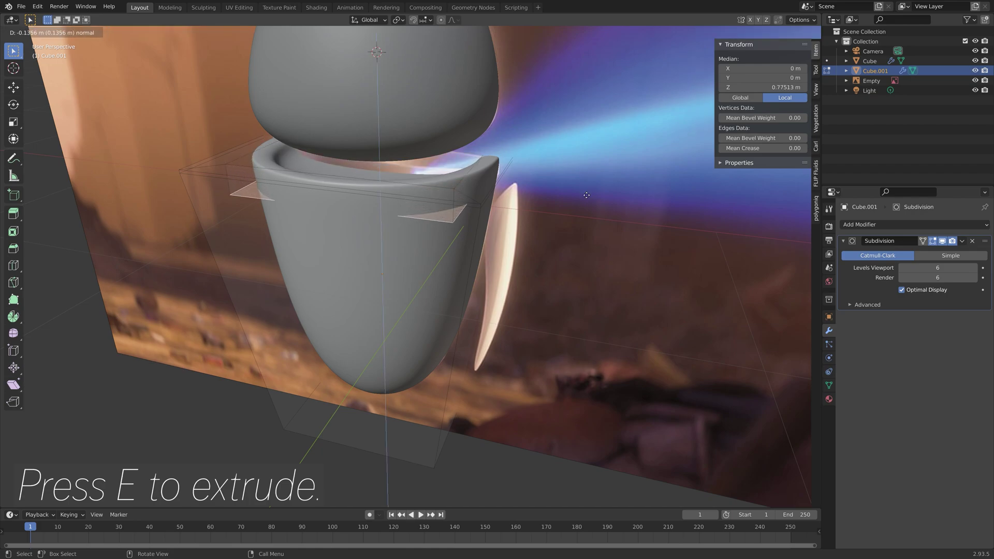
click(624, 186)
key(s)
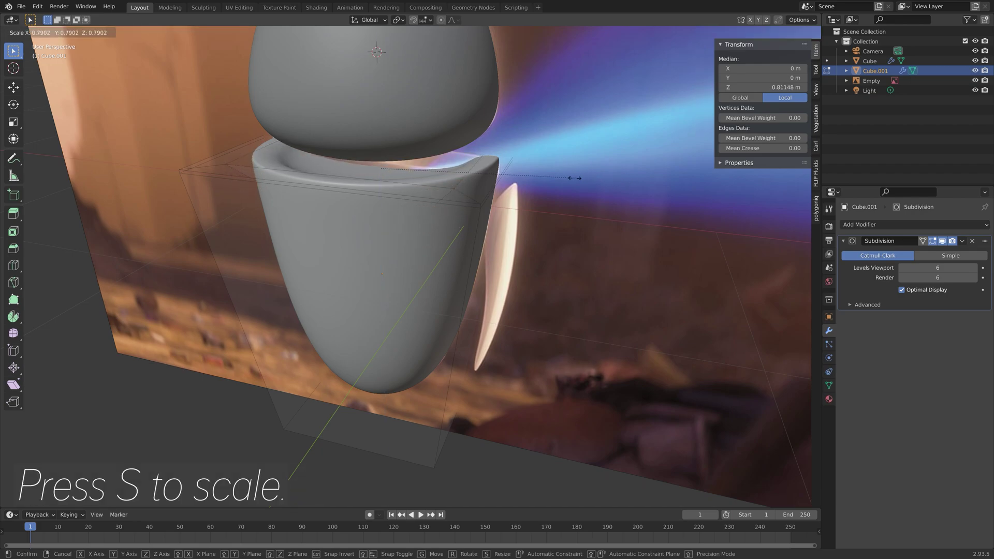
click(511, 180)
Hide the reference image empty in the viewport
middle_drag(511, 180, 473, 187)
scroll(473, 160, up, 5)
click(976, 81)
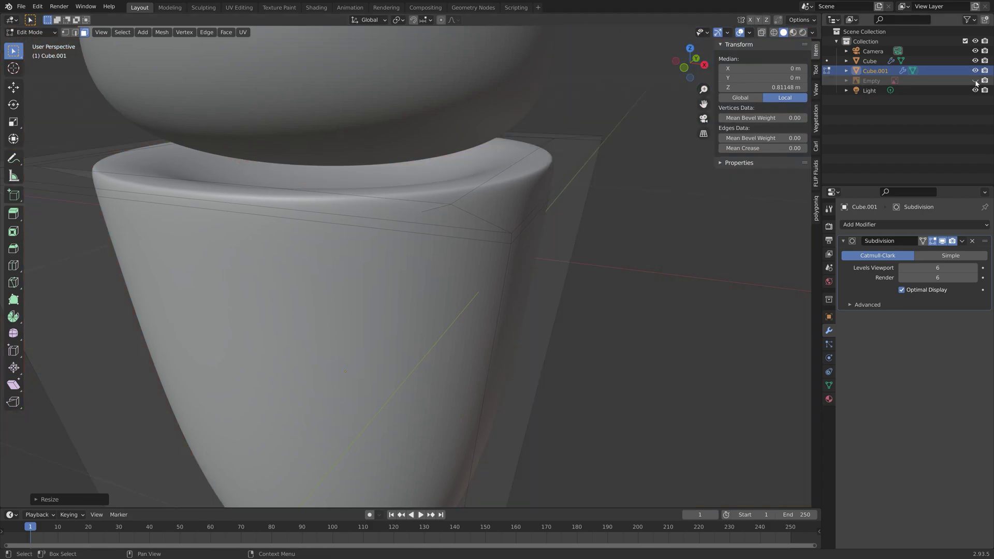
Select the edge loop just below the body's rim and lower it along Z to about 0.85 m local height
click(76, 32)
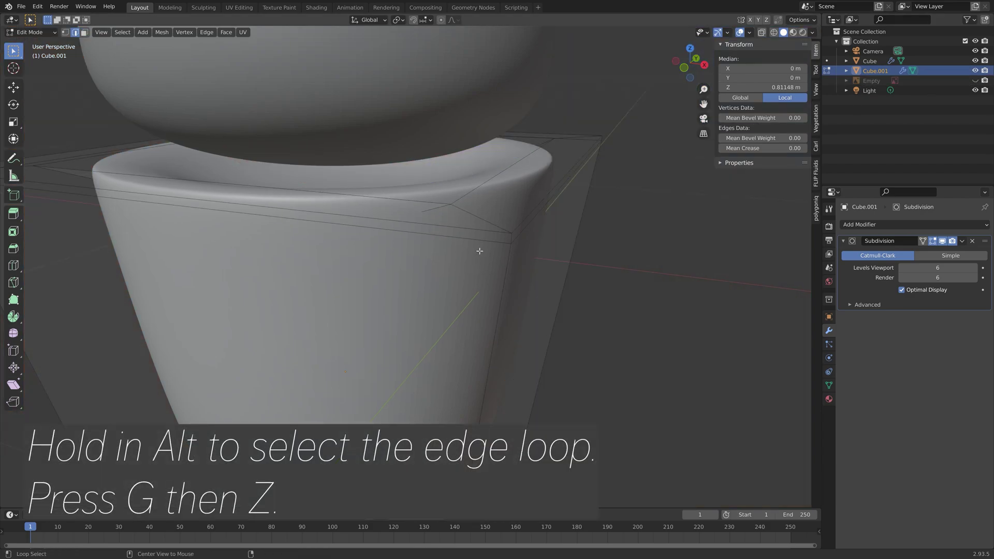
alt+click(482, 240)
key(g)
key(z)
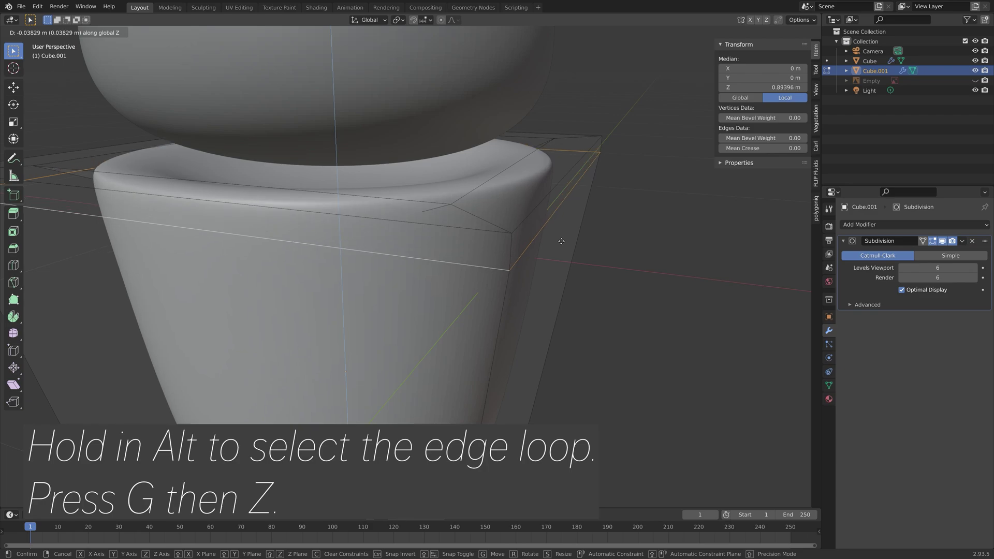
click(468, 223)
scroll(468, 222, down, 3)
scroll(529, 215, down, 5)
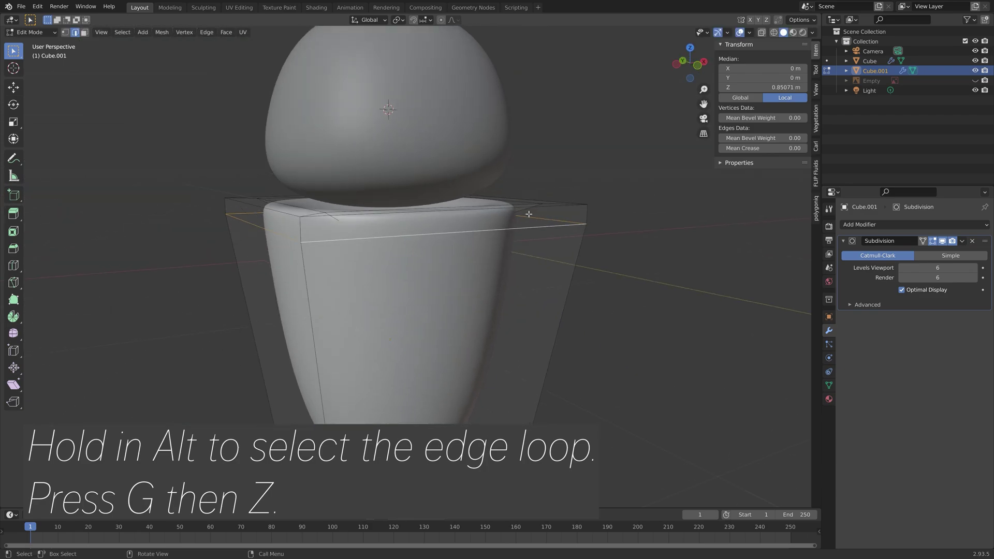
middle_drag(528, 215, 497, 208)
Return to Object Mode and save the scene as a new file with the tut1 name's number incremented
key(Tab)
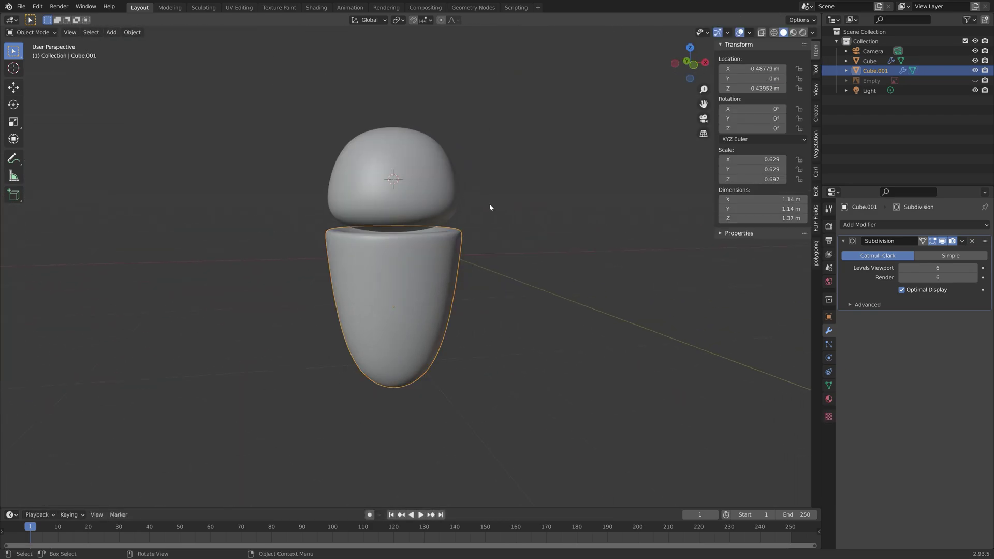
key(ctrl+shift+s)
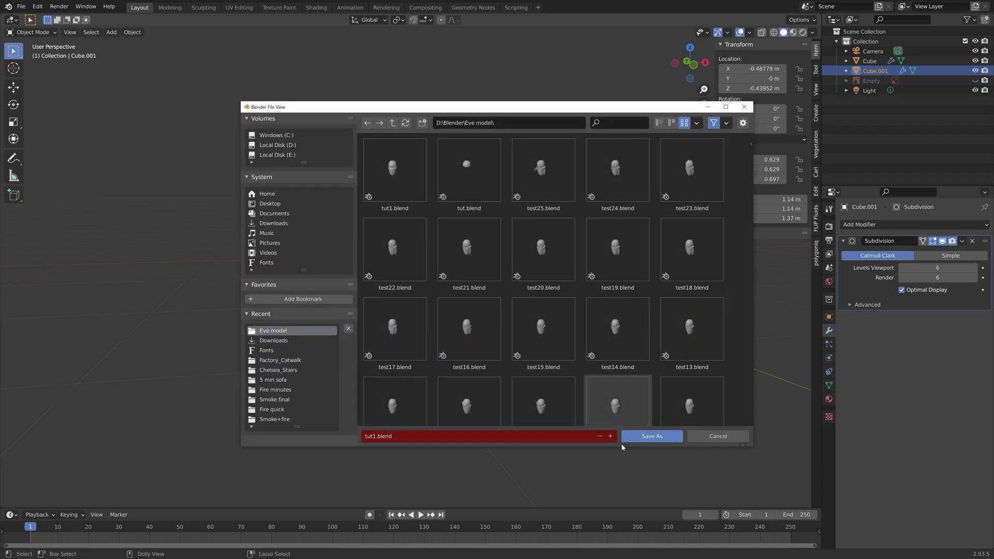
key(KP_Add)
click(665, 437)
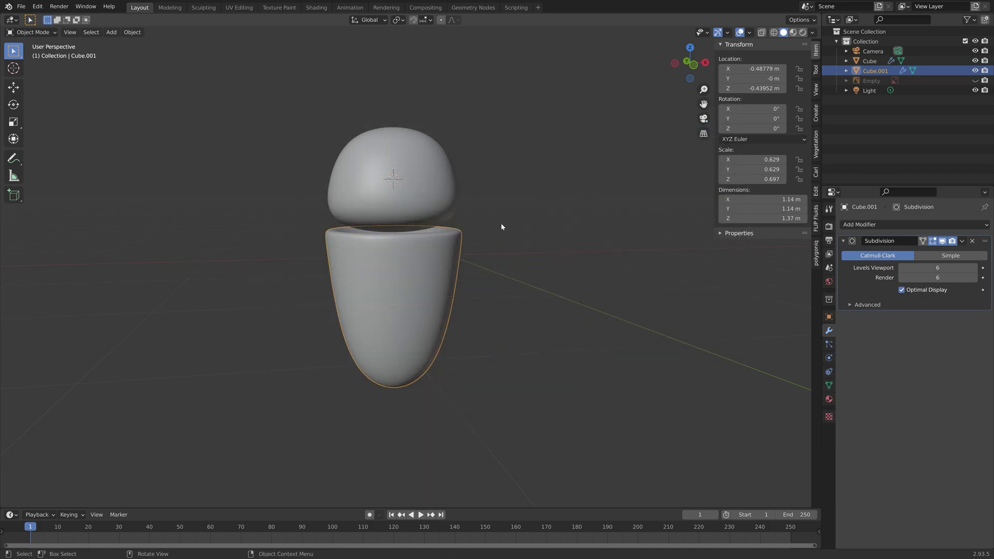
Add a UV sphere and, in front view, move it beside the body to about X 0.35 m, Z -0.37 m
mouse_move(501, 223)
middle_down()
mouse_move(471, 241)
mouse_move(493, 227)
mouse_move(484, 225)
middle_up()
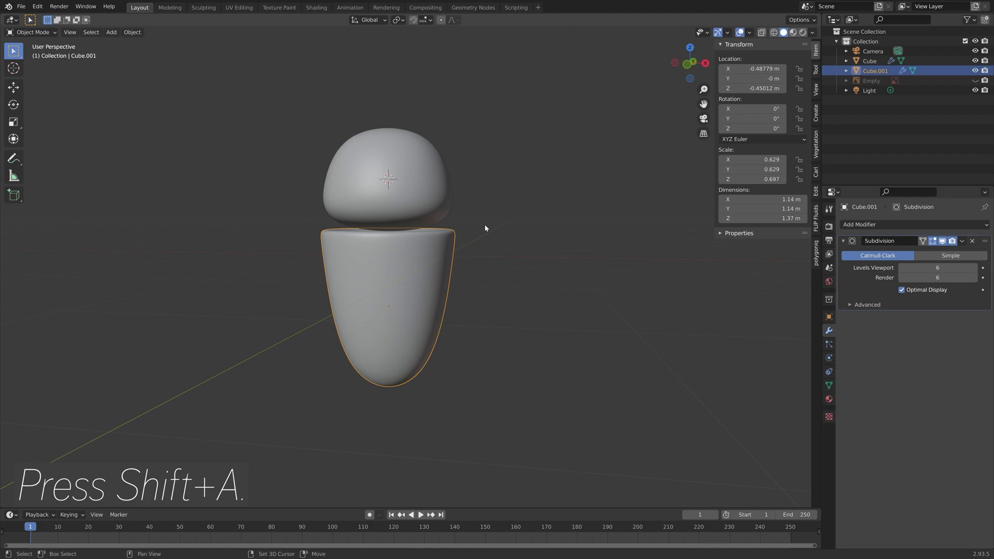
key(shift+a)
mouse_move(484, 224)
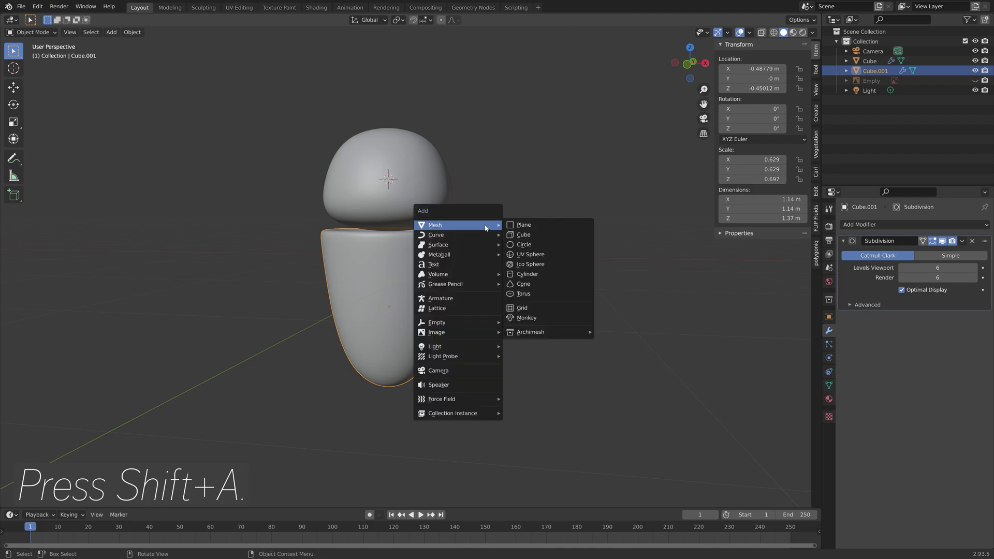
click(520, 254)
key(KP_1)
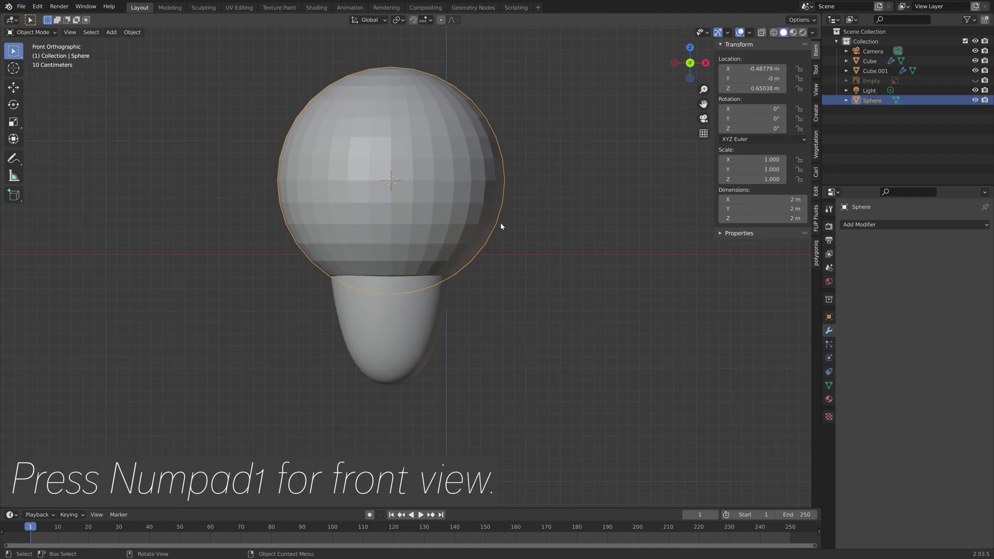
key(g)
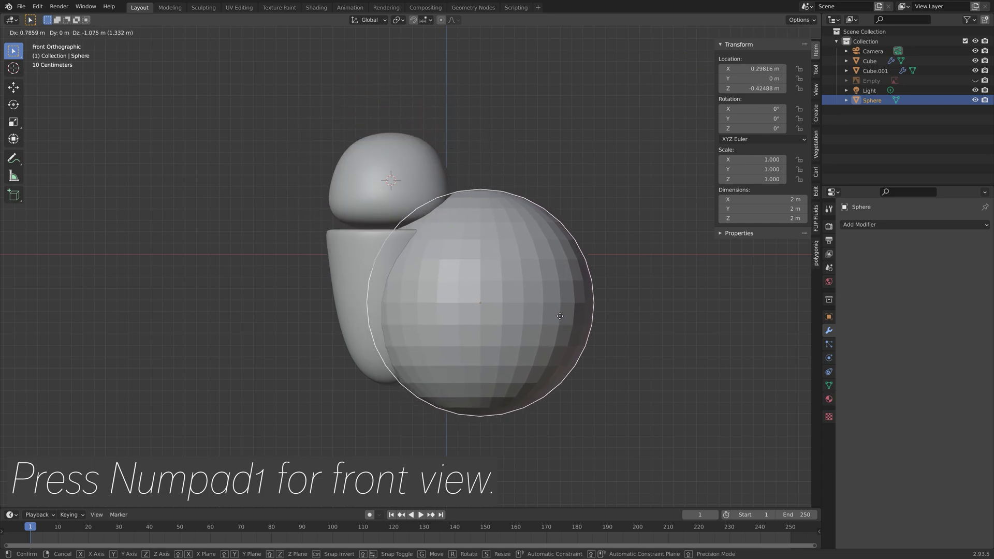
click(563, 310)
Shape the sphere into a slim arm with a scale of about 0.185 on X and Y and 0.6 on Z
key(s)
key(z)
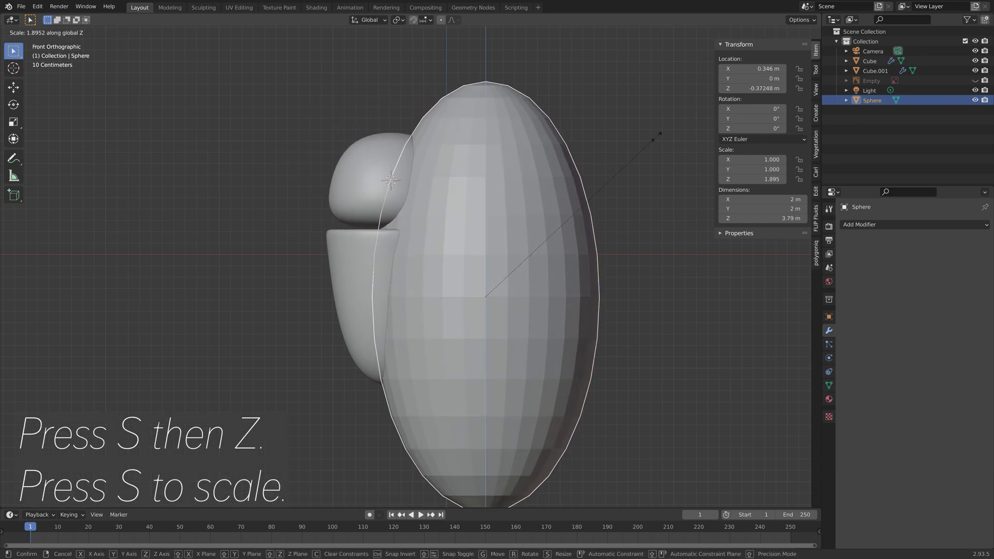
click(635, 137)
key(s)
click(529, 258)
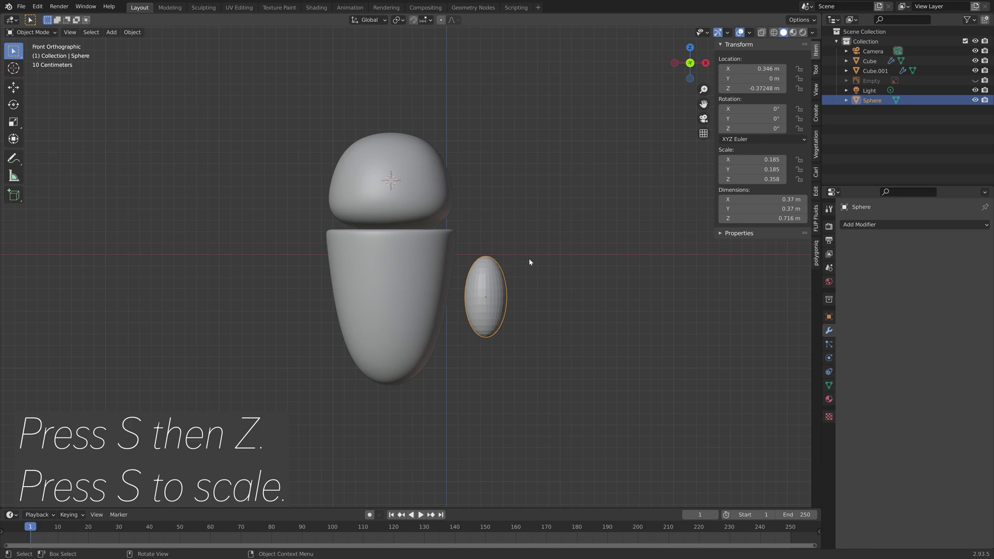
key(s)
key(z)
click(575, 221)
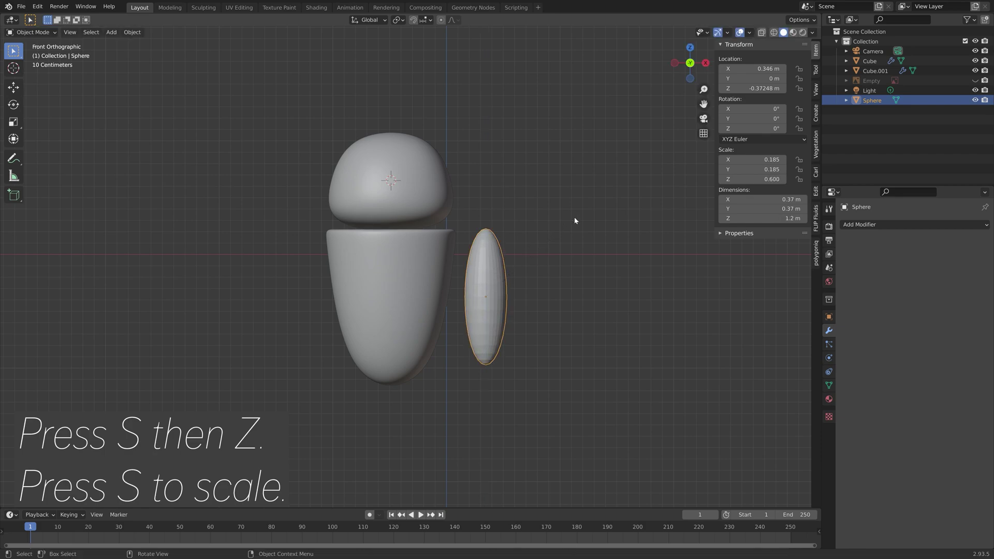
Add a Subdivision Surface modifier to the arm sphere with viewport and render levels set to 4
scroll(539, 244, up, 3)
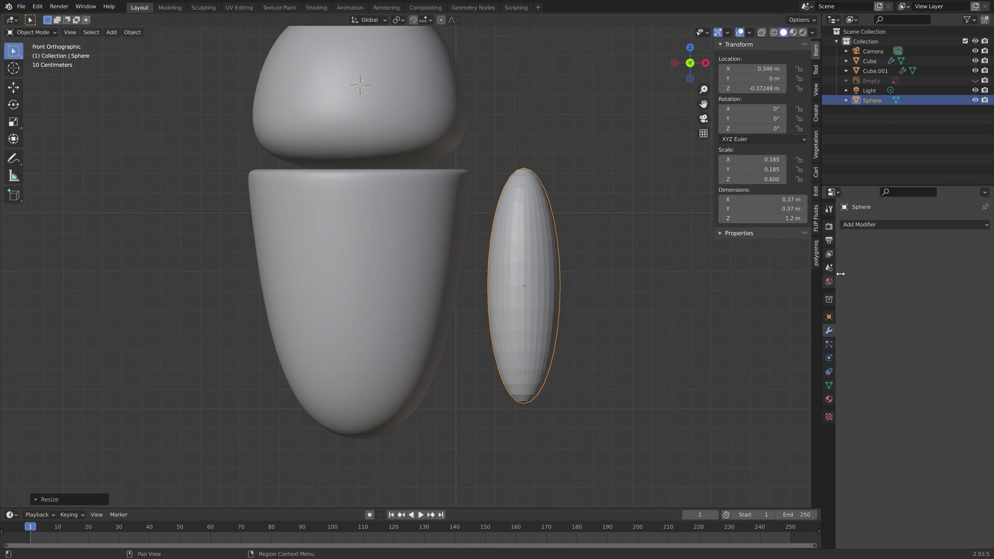
click(896, 228)
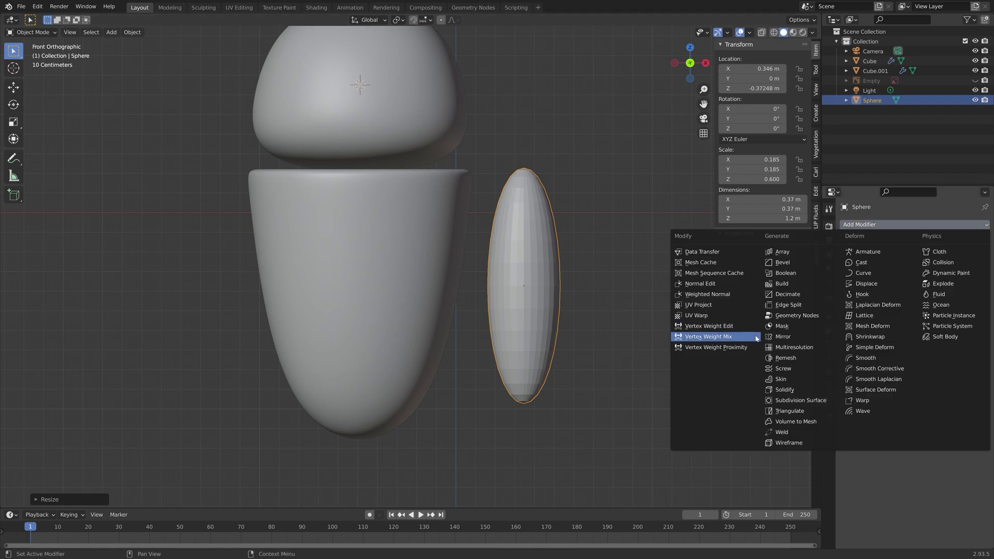
click(808, 400)
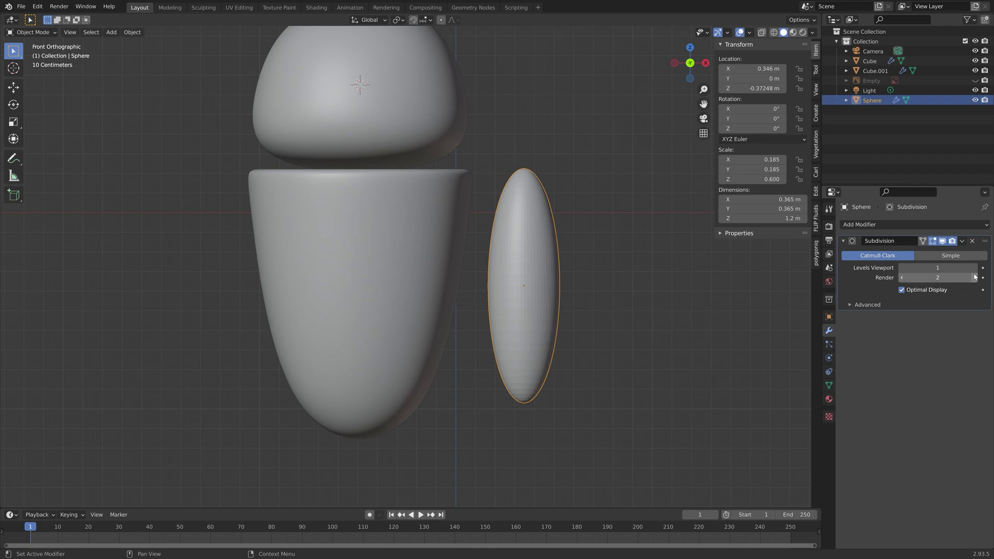
drag(937, 268, 969, 277)
scroll(627, 277, up, 1)
scroll(627, 277, up, 1)
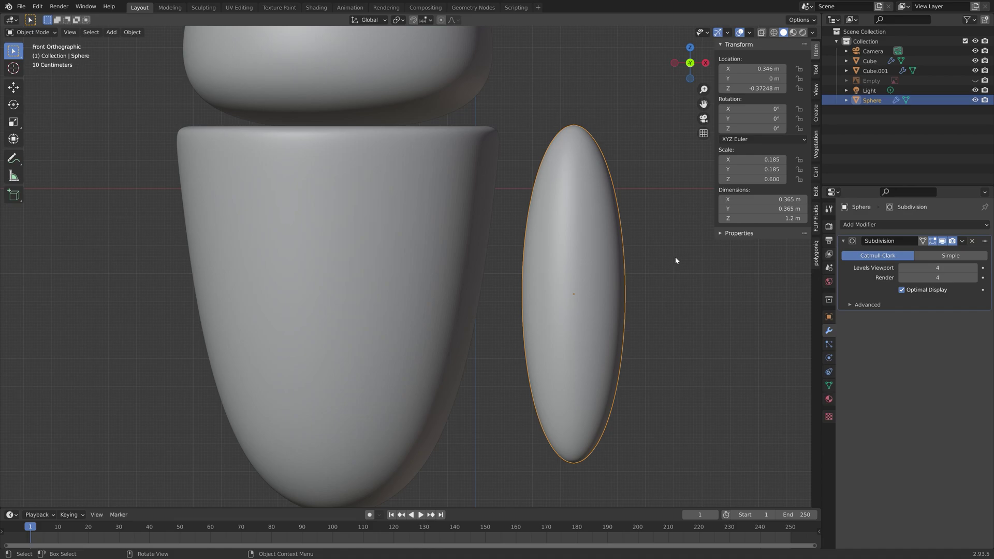
Move the arm sphere against the body's side to about X 0.106 m, Z -0.429 m and tilt it about 4.35° on Y
key(g)
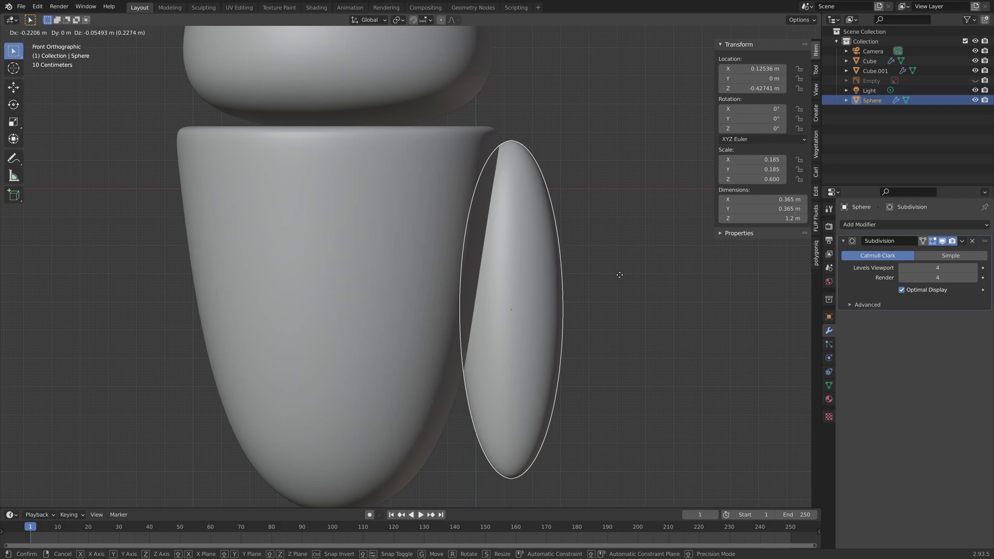
click(620, 275)
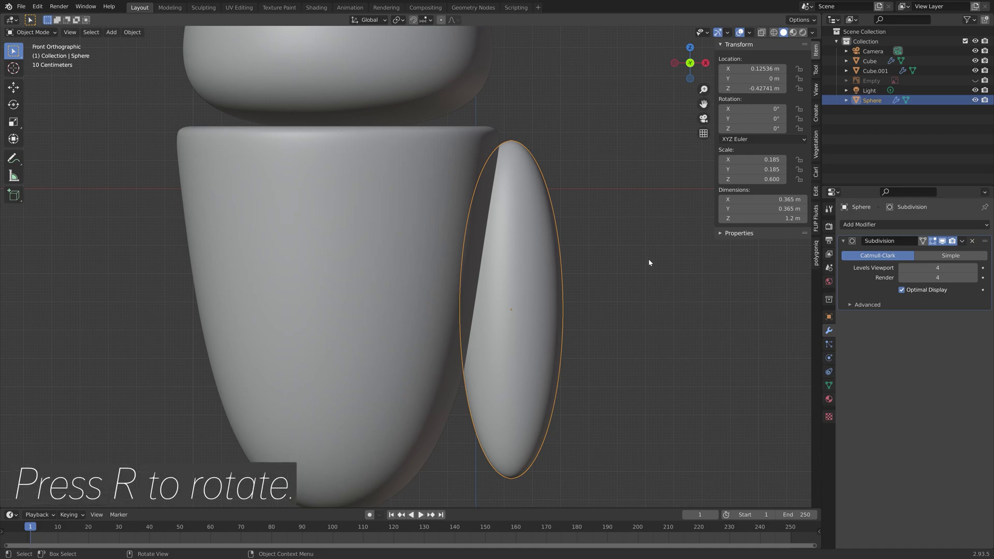
key(g)
click(651, 262)
key(r)
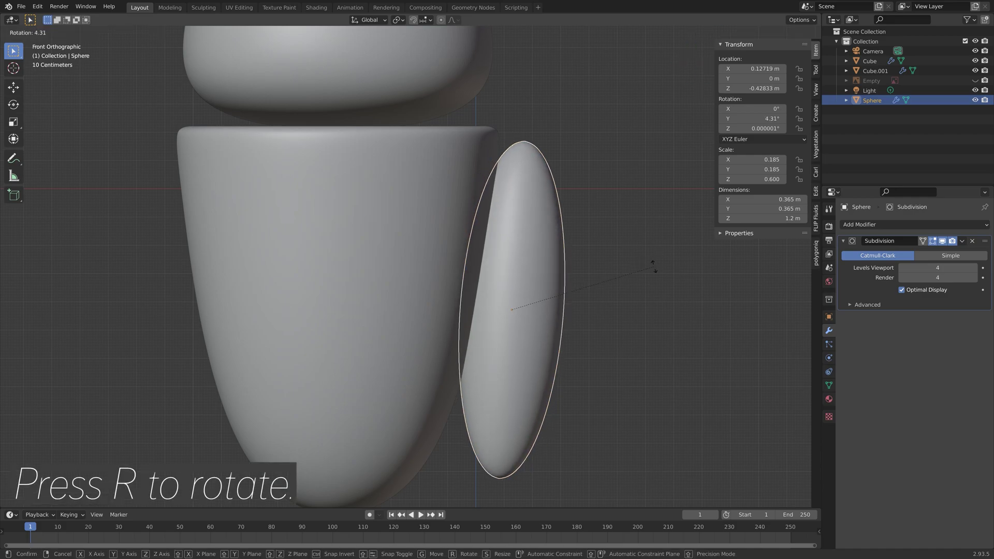
click(660, 267)
Thicken the arm on its local X and Y axes only, to a scale of about 0.219
key(s)
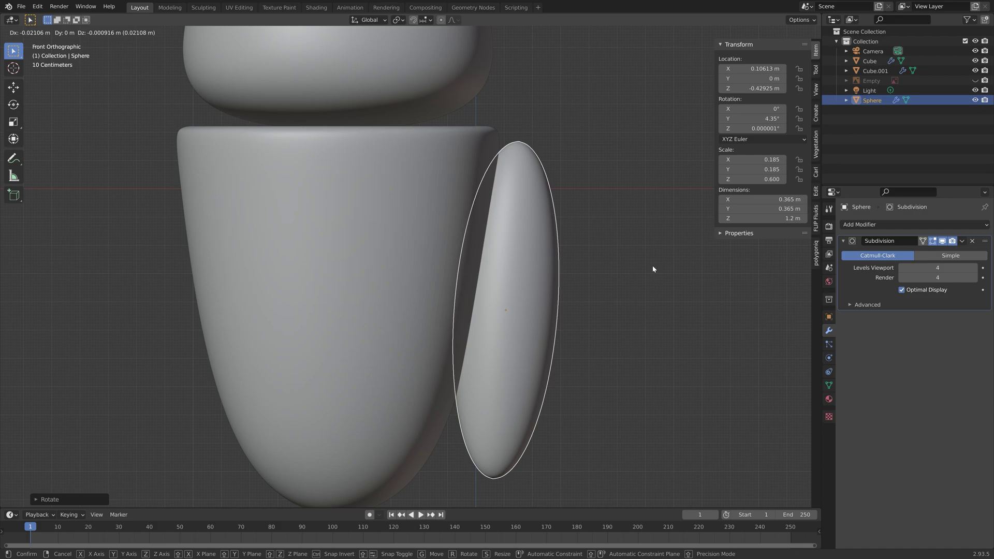
key(shift+z)
key(shift+z)
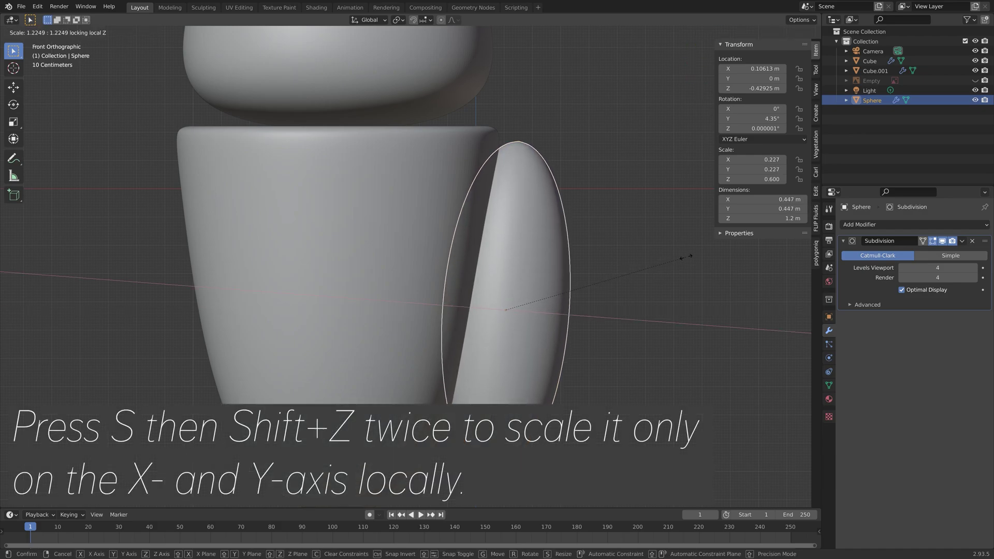
click(673, 269)
middle_drag(672, 268, 649, 282)
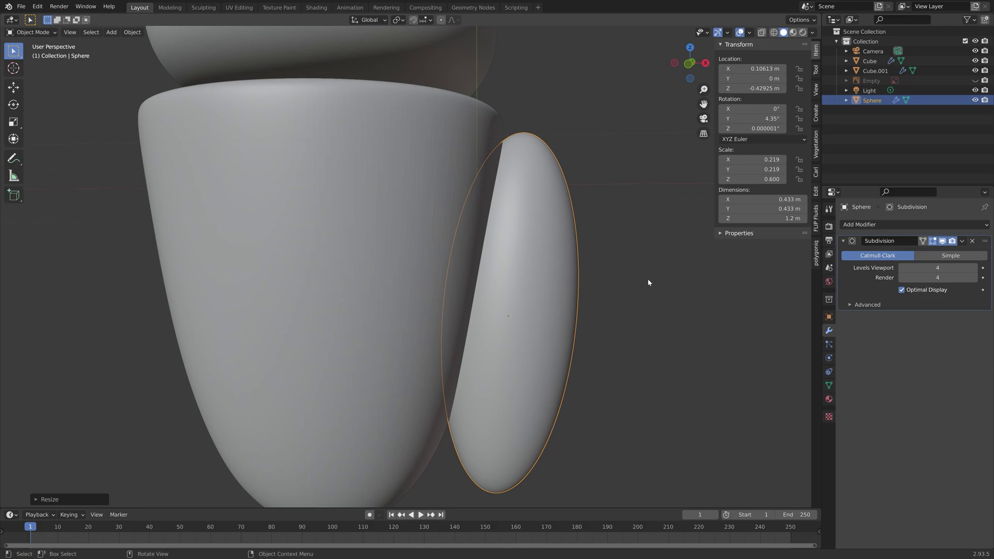
key(KP_1)
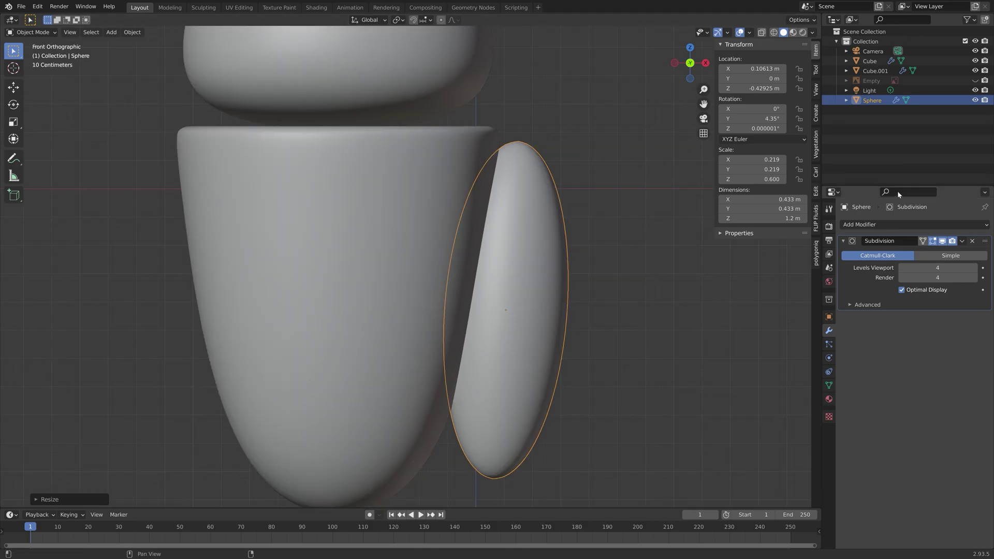
Add a Mirror modifier to the arm on the X axis, using the body Cube.001 as the mirror object
click(884, 226)
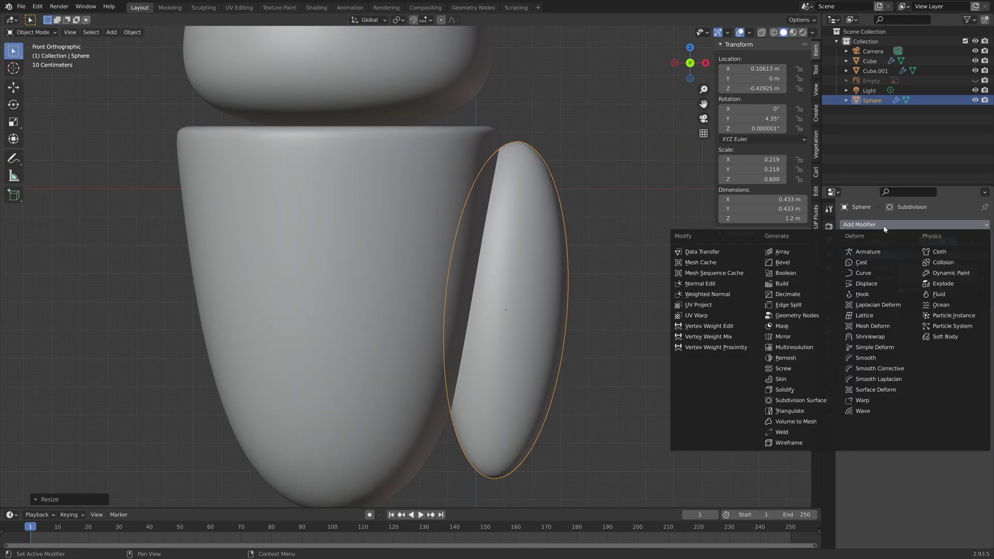
click(782, 337)
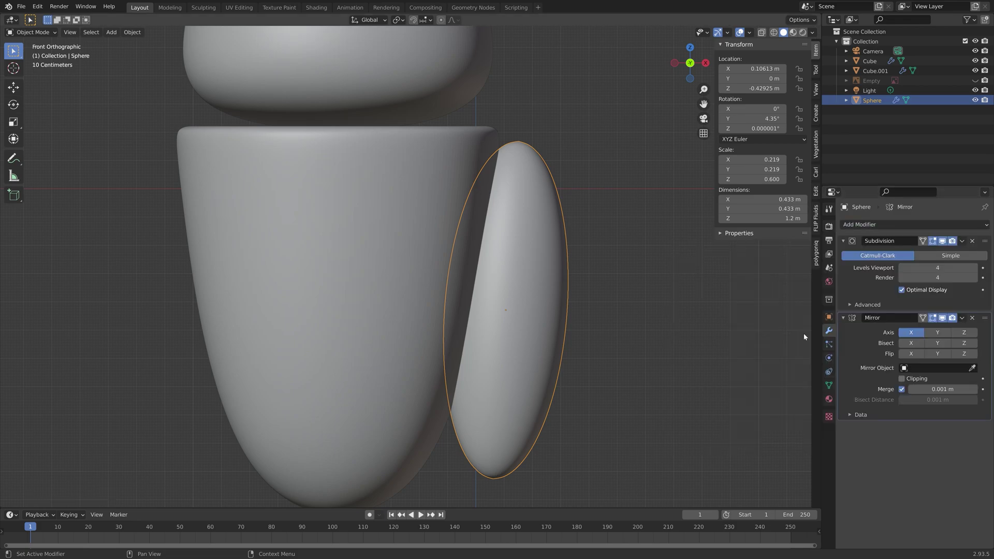
click(974, 368)
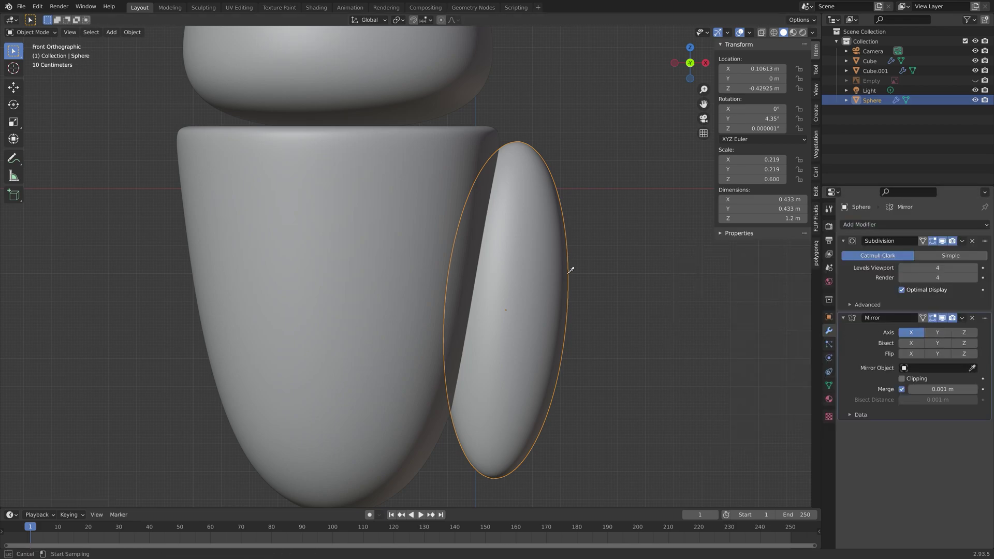
click(199, 238)
scroll(378, 252, down, 4)
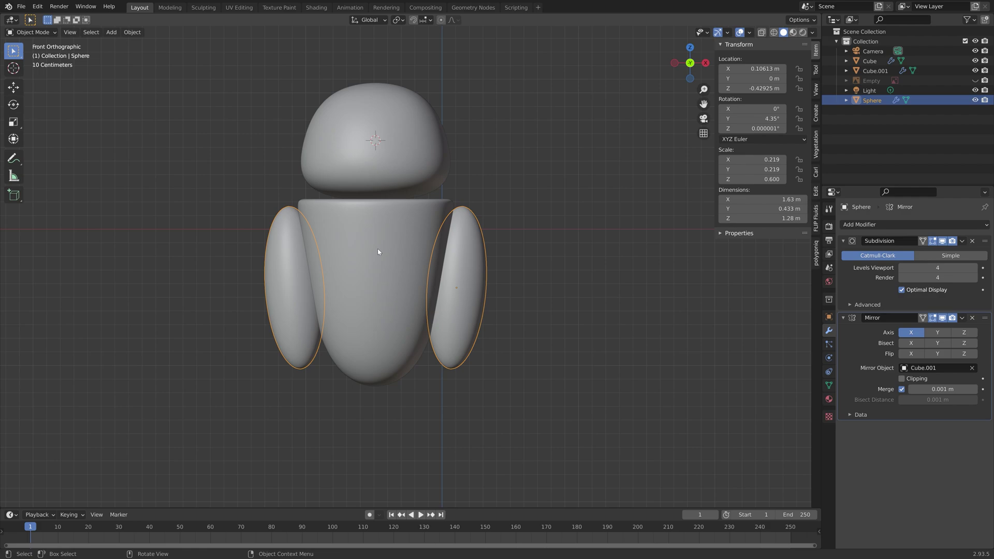
Save the scene as a new file named tut3.blend
key(ctrl+shift+s)
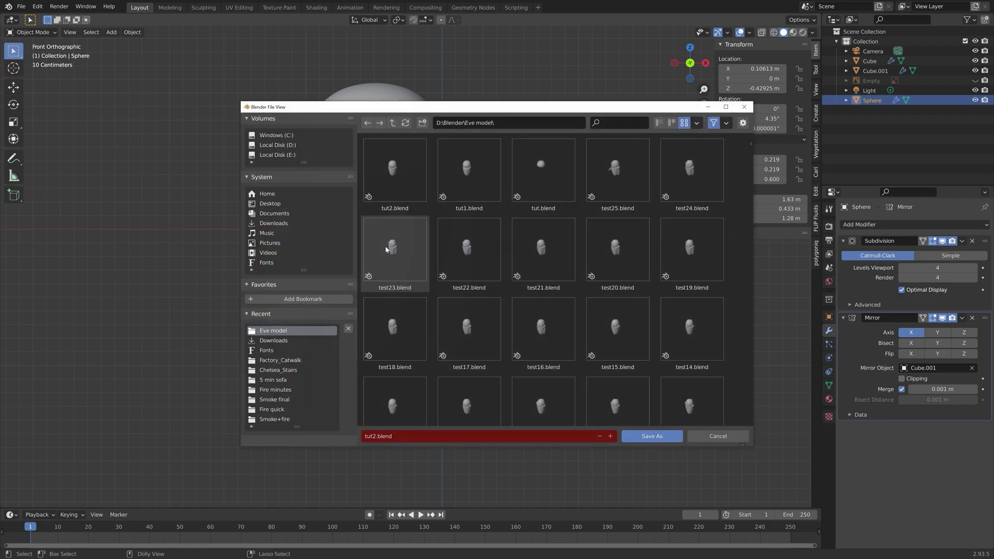
click(611, 437)
click(636, 436)
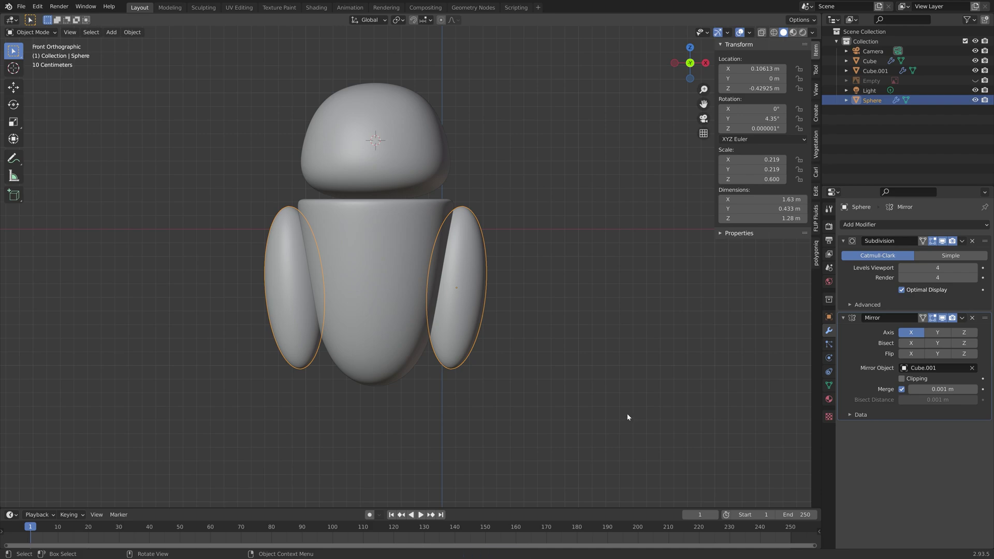
Apply the Subdivision and Mirror modifiers on the arms
click(963, 242)
click(932, 253)
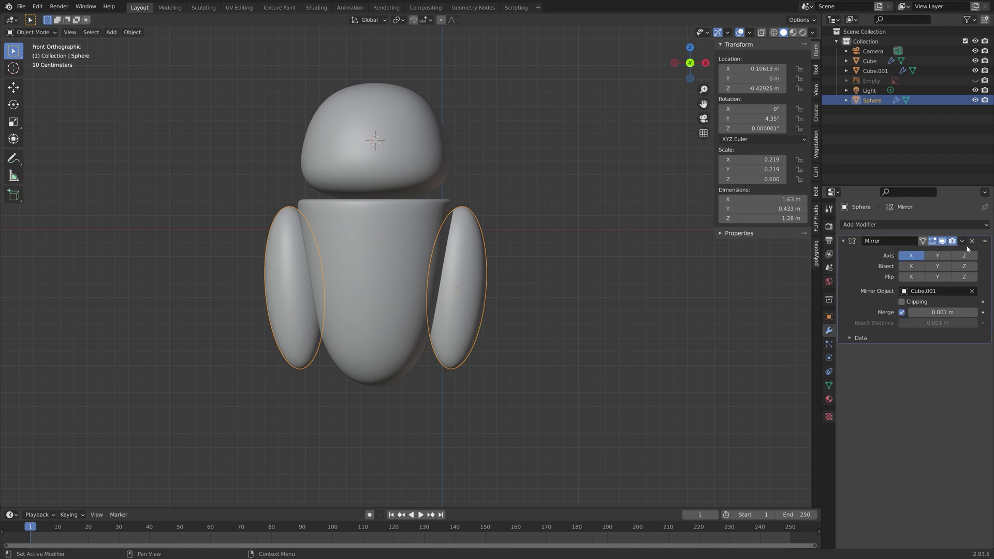
click(963, 242)
click(916, 252)
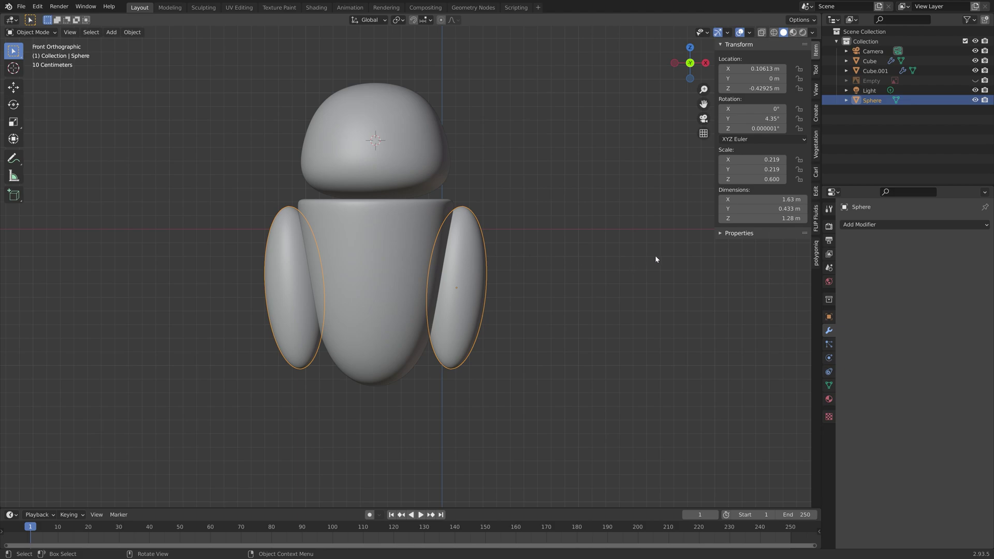
Search the add-on preferences for "bool" and check that Object: Bool Tool is enabled
click(817, 194)
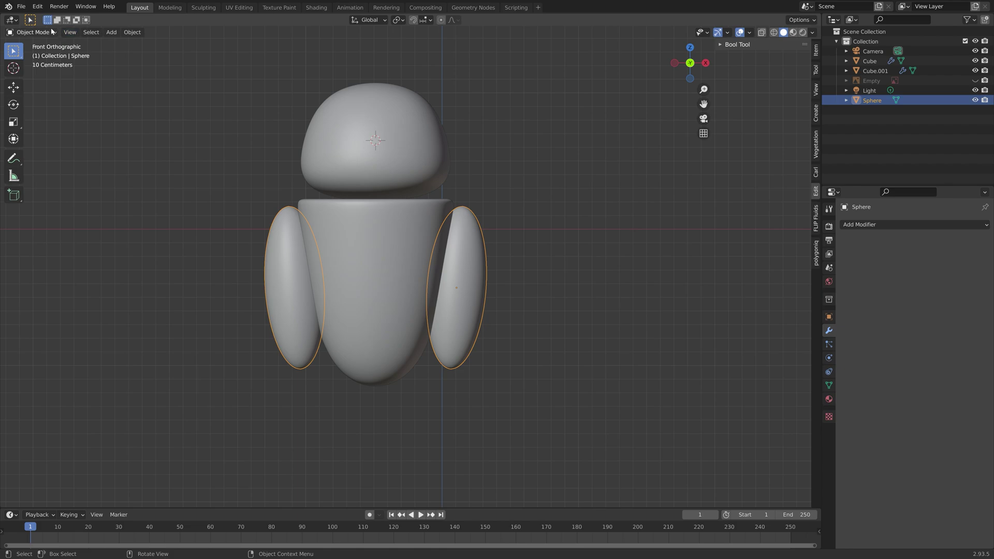
click(37, 6)
click(61, 147)
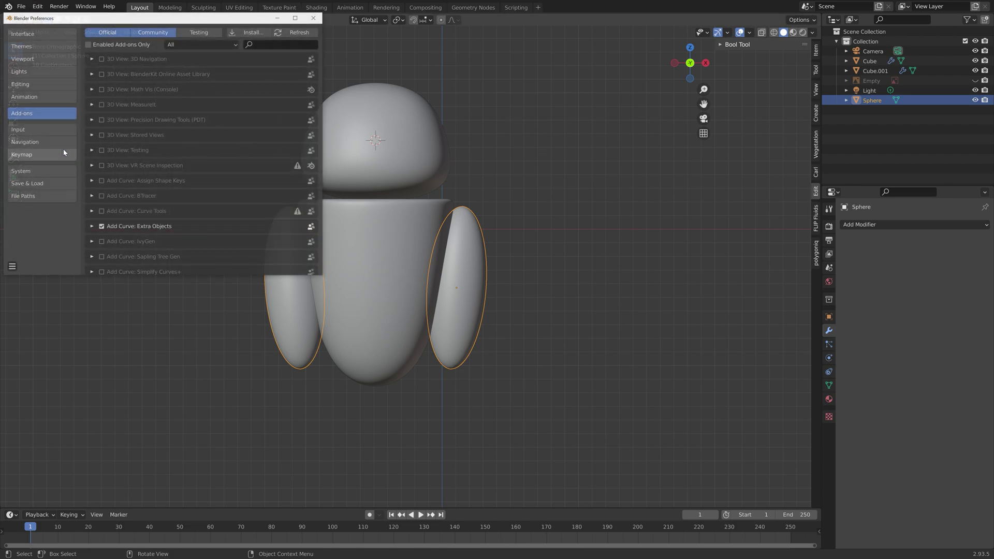
text(bool)
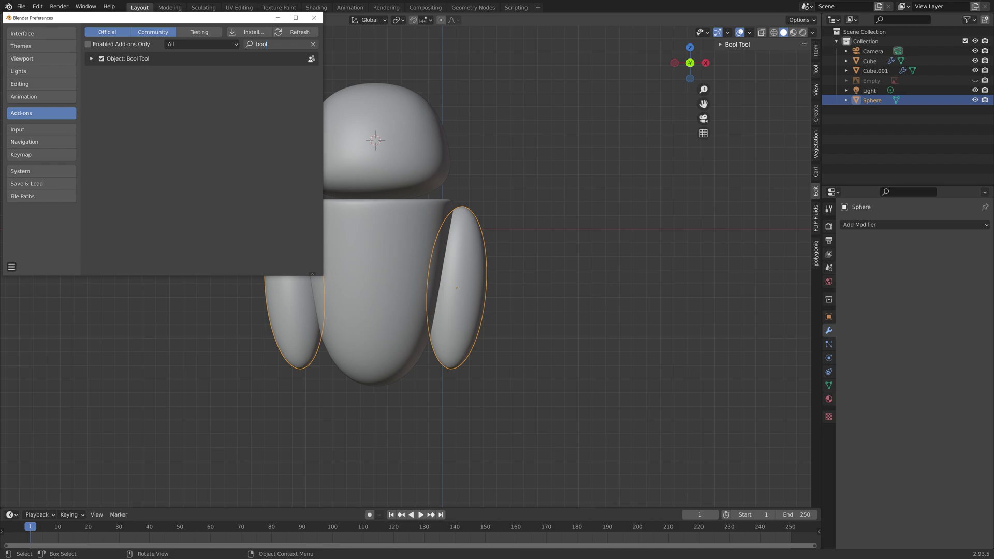
click(318, 16)
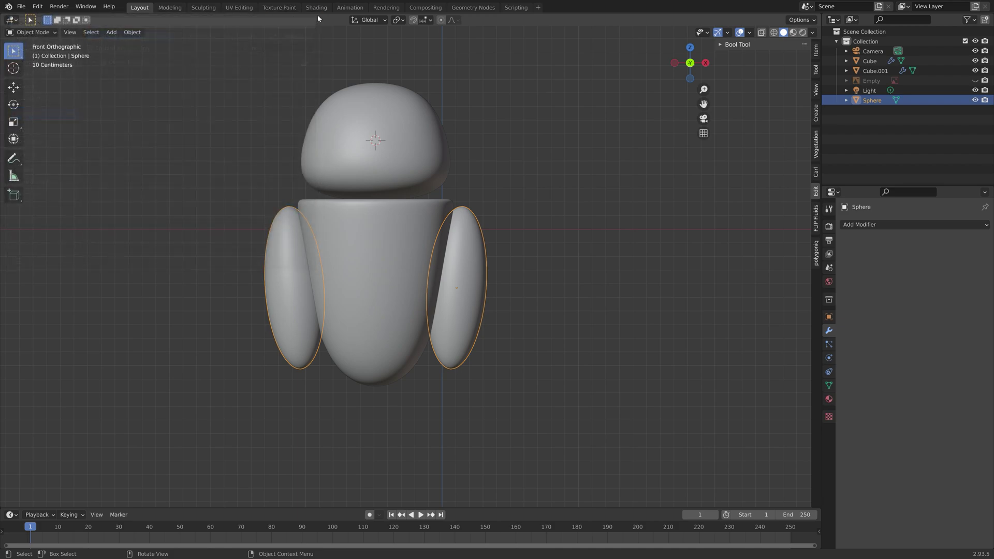
Add the body to the arm selection, save the scene as tut4.blend, and cut the body with Bool Tool's Auto Boolean Slice
click(722, 45)
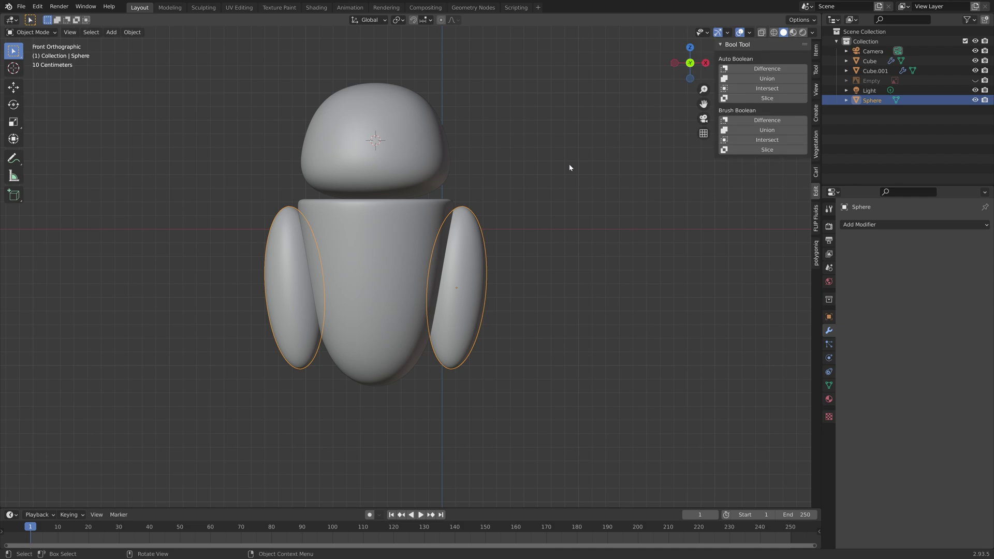
shift+click(377, 233)
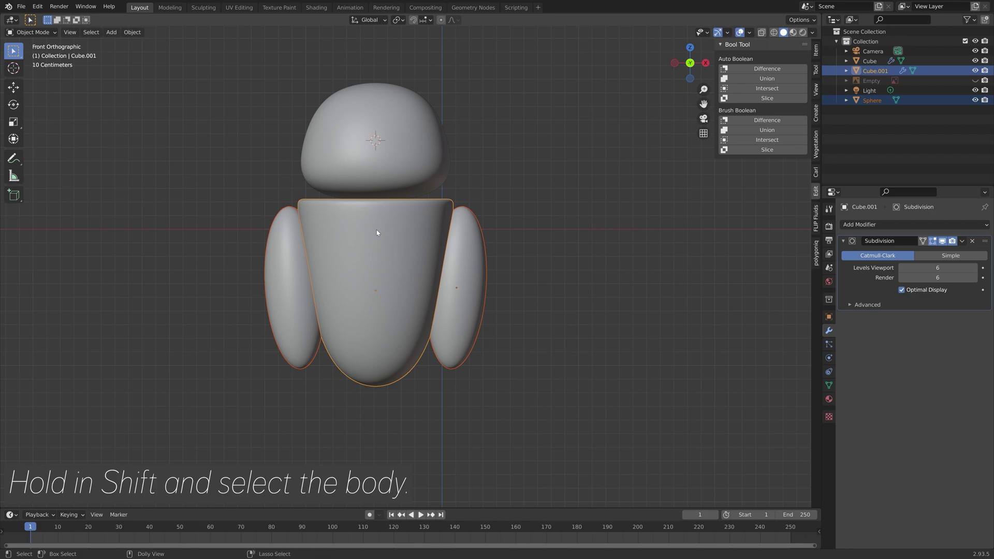
key(ctrl+s)
click(648, 435)
click(763, 99)
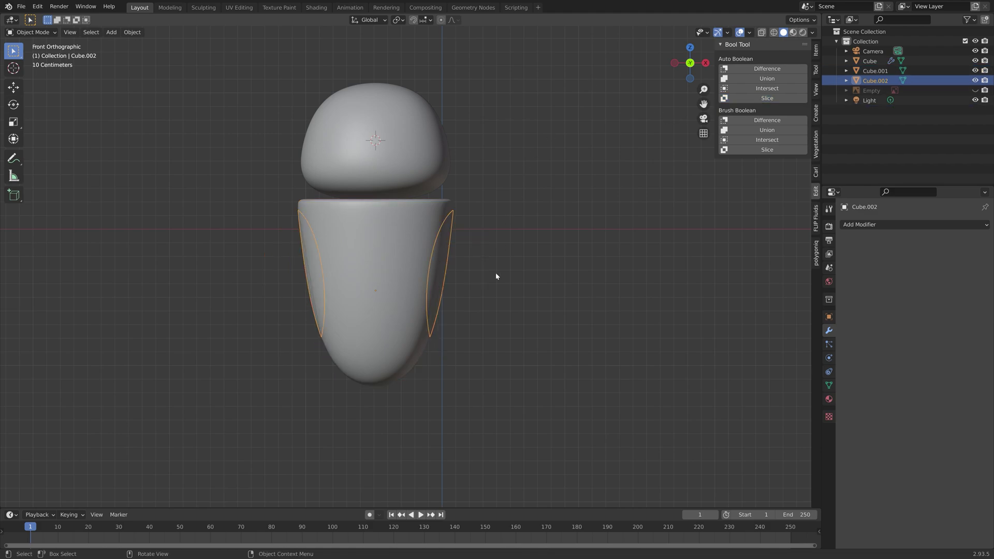
middle_drag(496, 276, 430, 296)
key(g)
right_click(563, 245)
Separate the sliced arm mesh Cube.002 by loose parts and return to Object Mode
key(Tab)
key(a)
key(p)
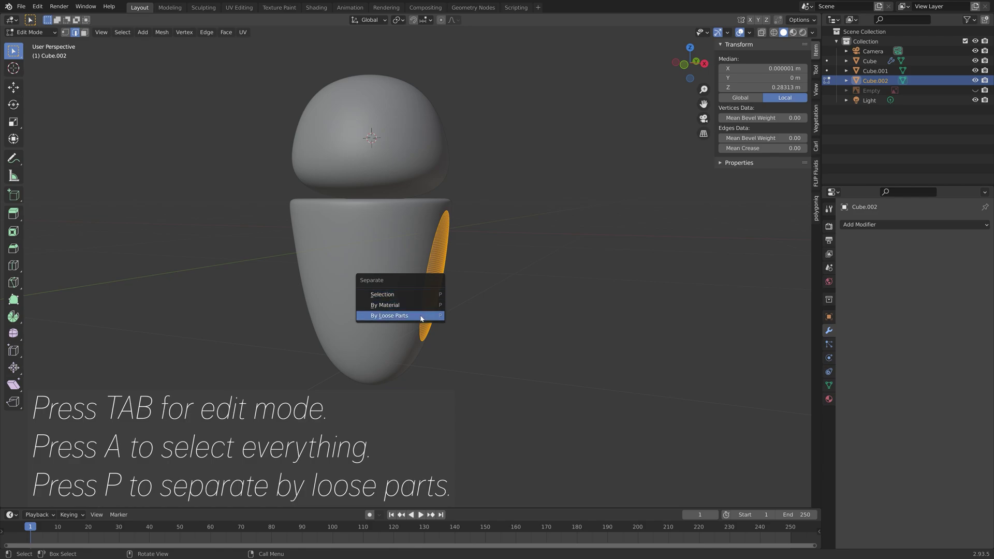
click(417, 316)
key(Tab)
middle_drag(453, 295, 476, 284)
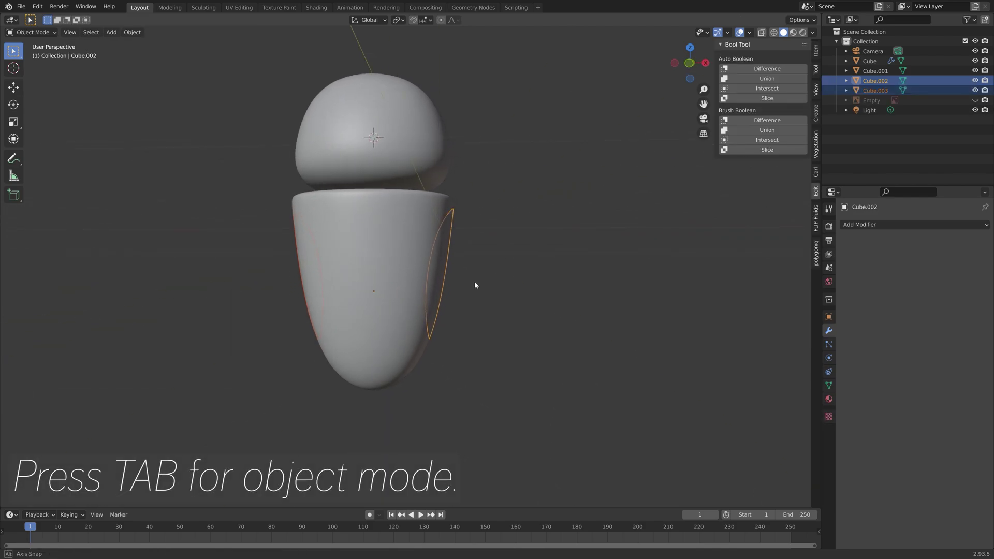
Set the origin of both separated arm pieces to their geometry and open the save-as file browser
click(125, 34)
mouse_move(137, 56)
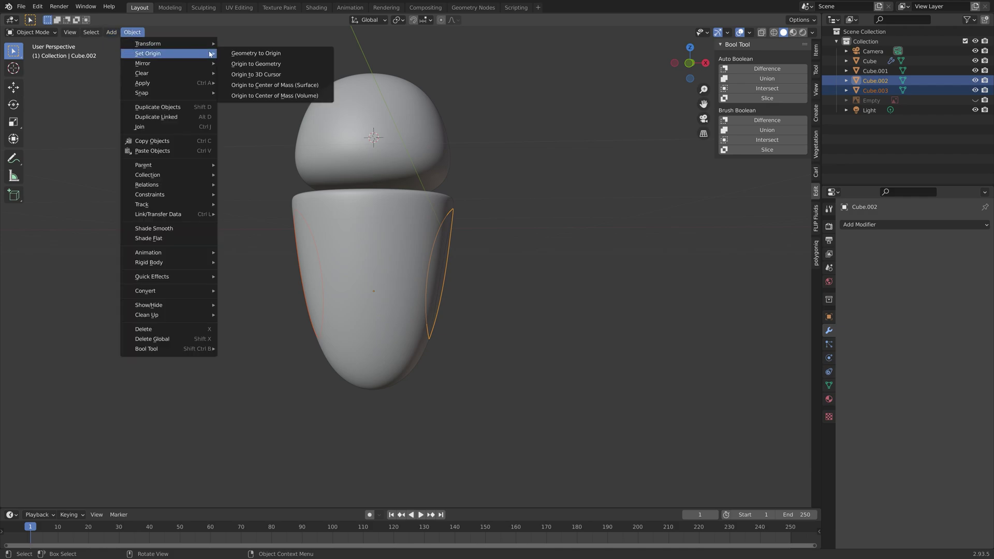
click(254, 64)
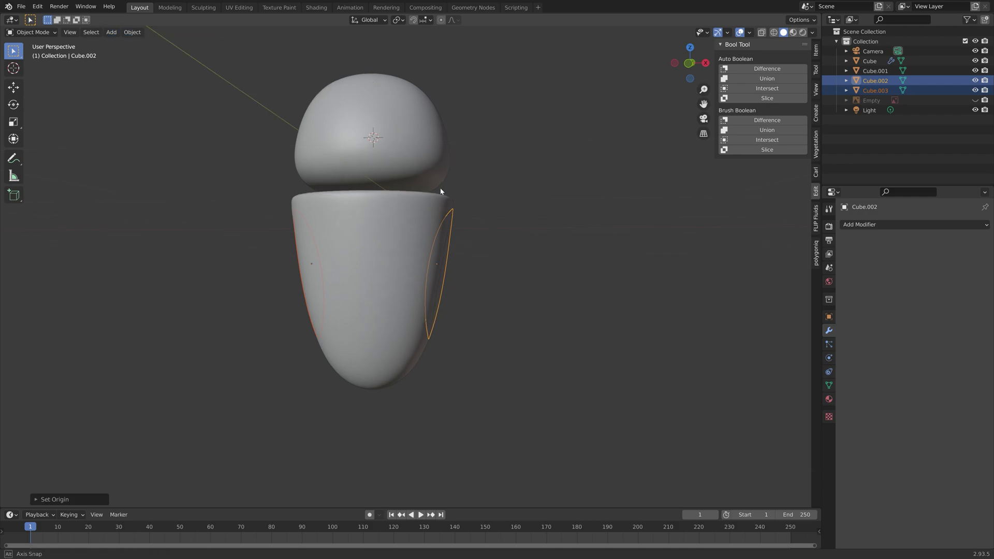
middle_drag(441, 191, 469, 197)
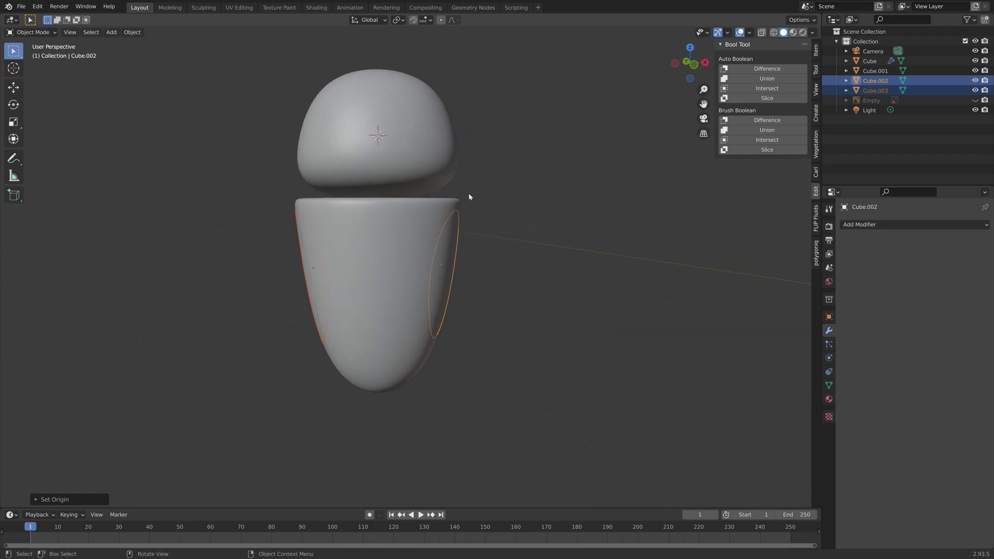
key(ctrl+shift+s)
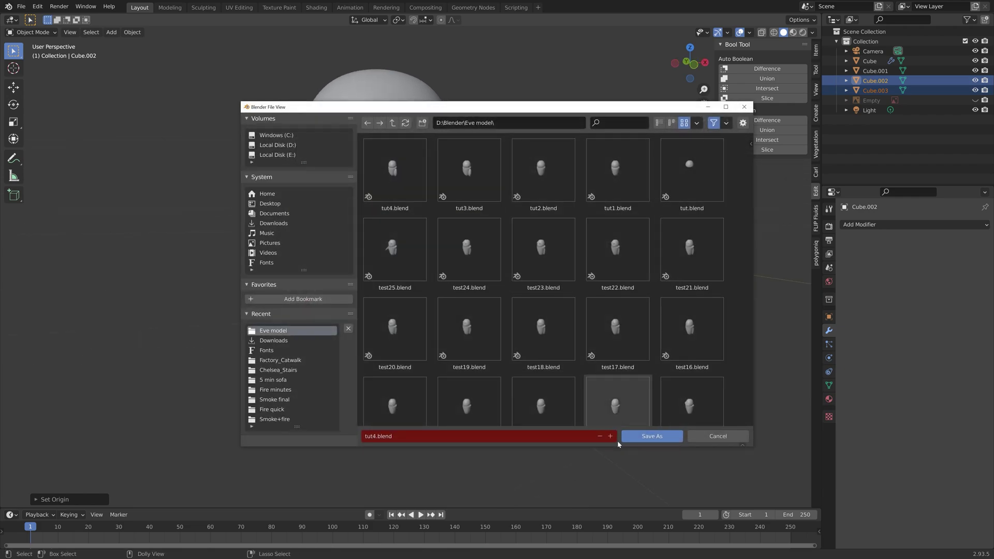
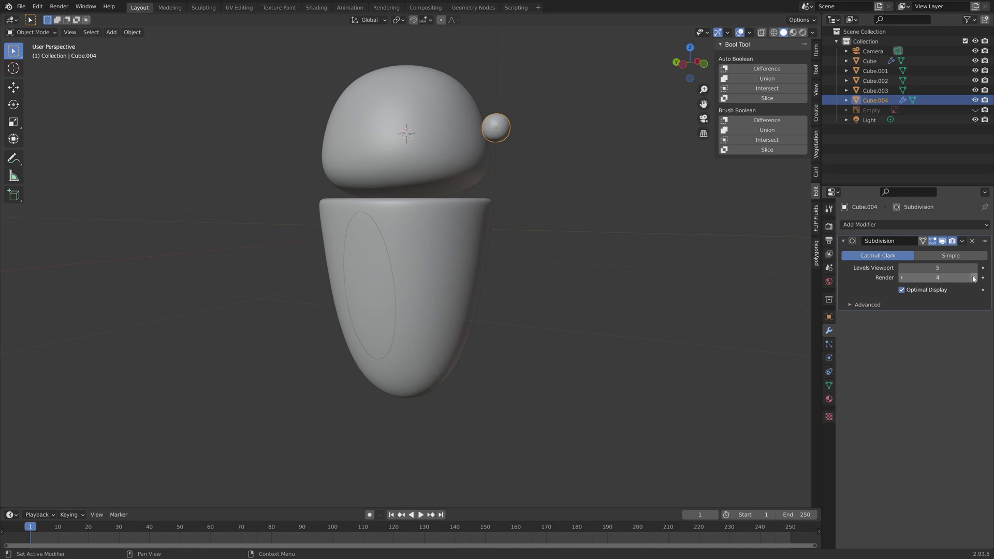
Apply the Subdivision modifier on the small rounded cube in front of the head and make its mesh spherical with To Sphere factor 1
click(962, 241)
click(927, 250)
middle_drag(567, 122, 566, 276)
scroll(464, 111, up, 5)
key(Tab)
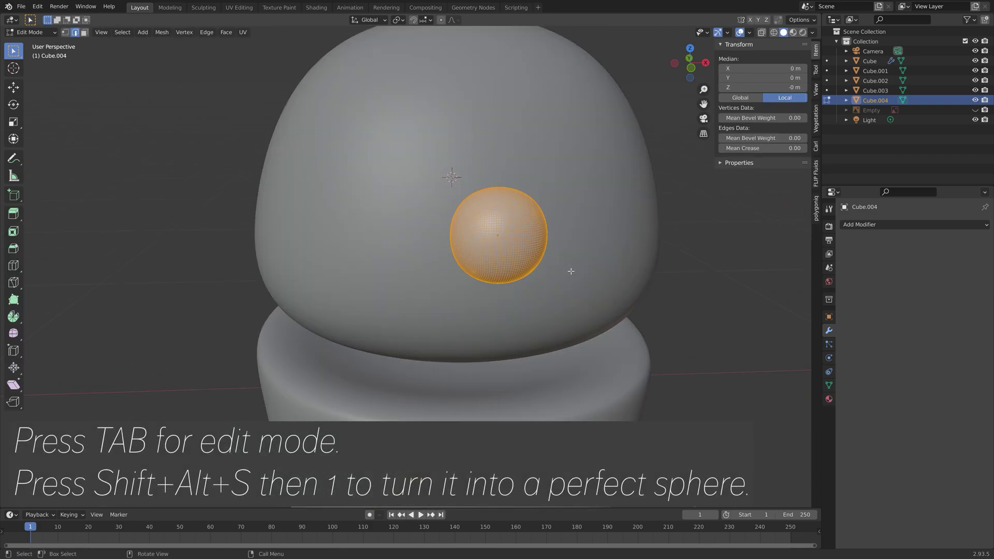
key(shift+alt+s)
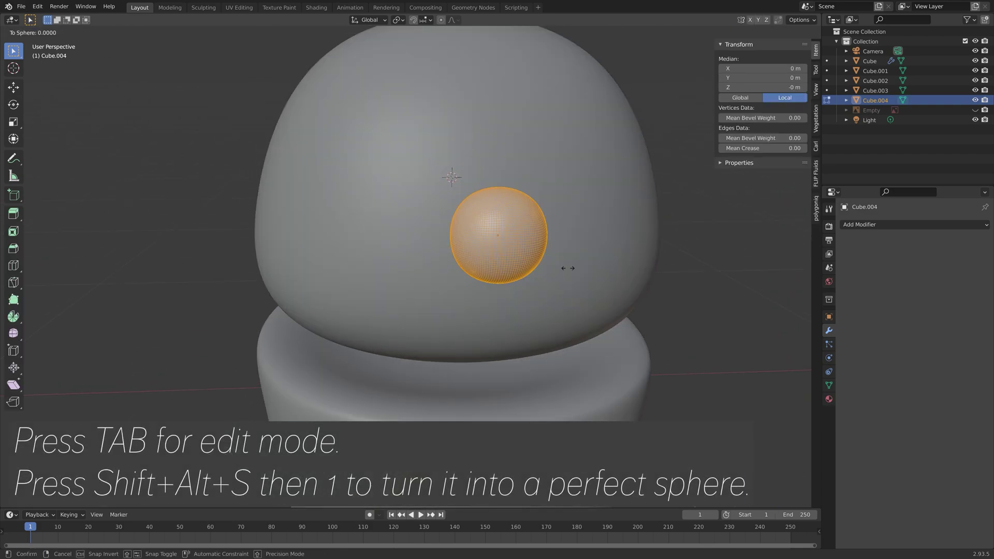
key(1)
key(Return)
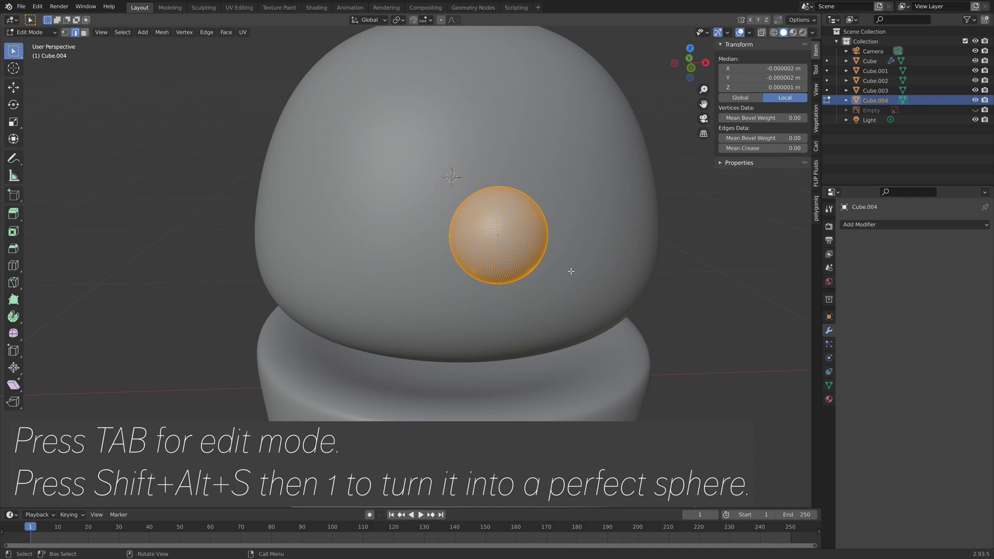
key(Tab)
Shade the small sphere, the head and the body smooth
click(132, 32)
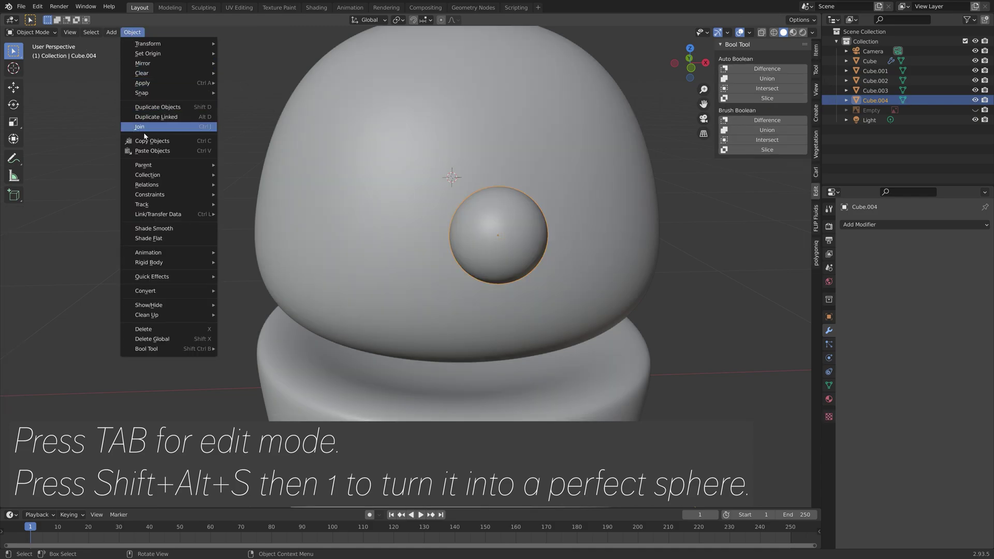
click(166, 225)
middle_drag(487, 223, 504, 182)
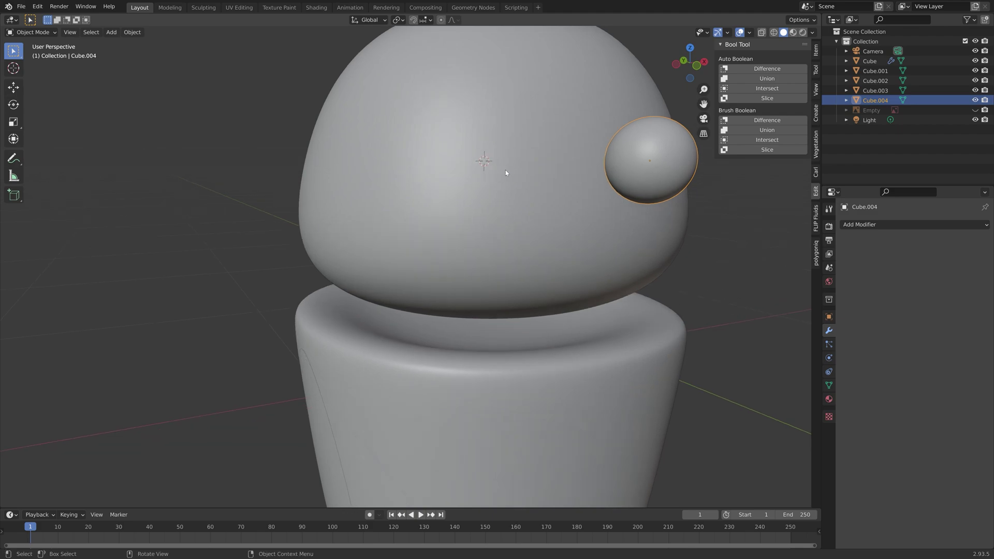
click(359, 131)
click(132, 32)
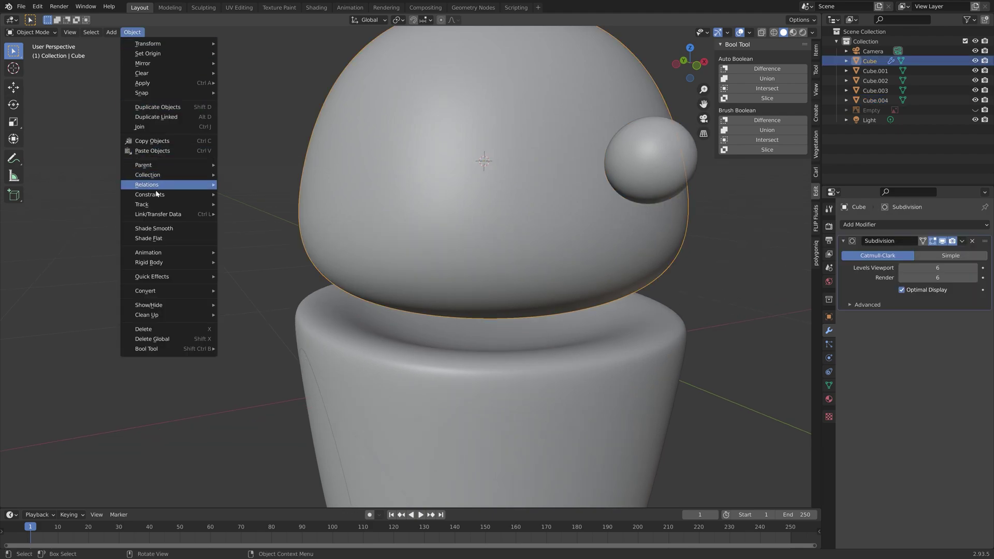
click(171, 227)
click(425, 351)
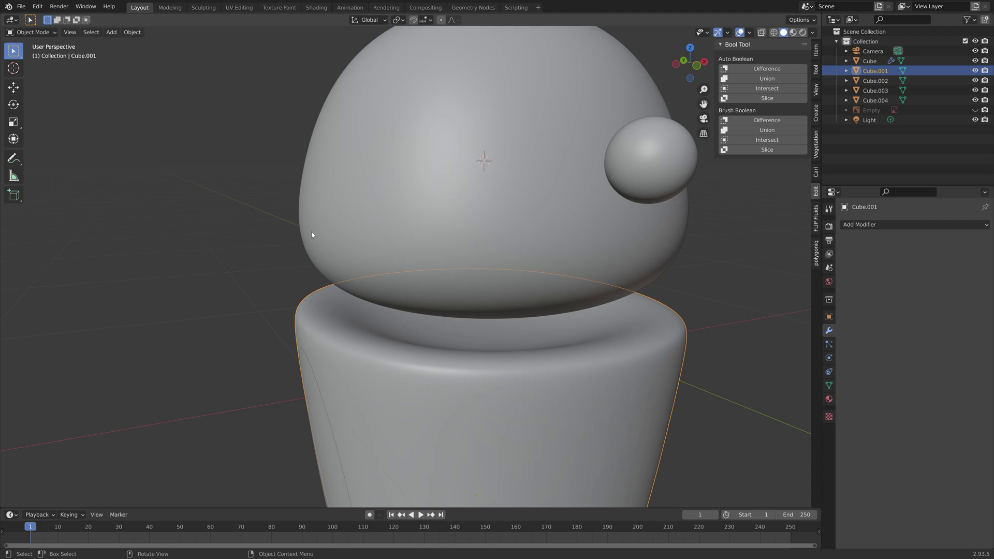
click(133, 34)
click(171, 229)
Enable Auto Smooth at 30° in the body's normals settings to clean up the shading around the arm cut
middle_drag(303, 219, 538, 209)
scroll(528, 206, down, 4)
click(538, 210)
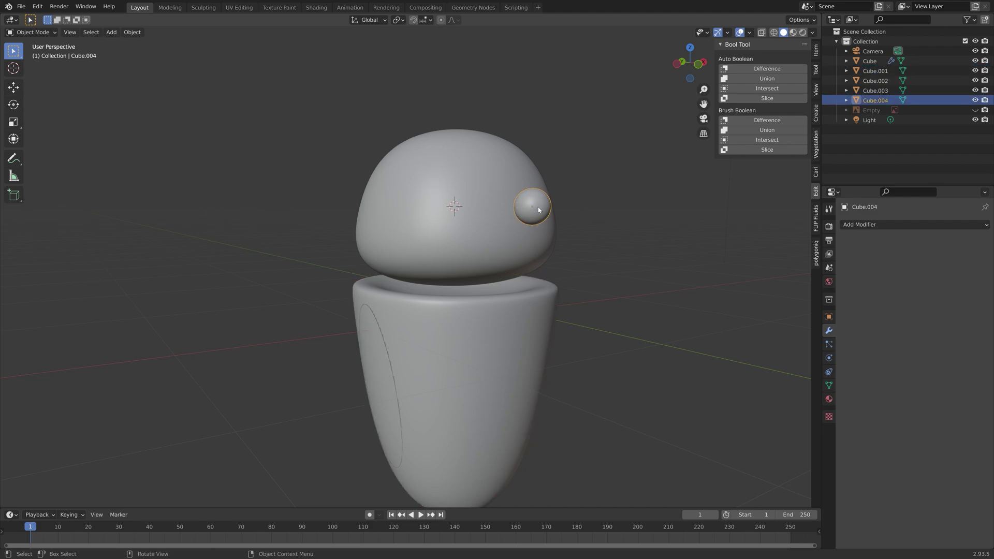
middle_drag(466, 252, 513, 233)
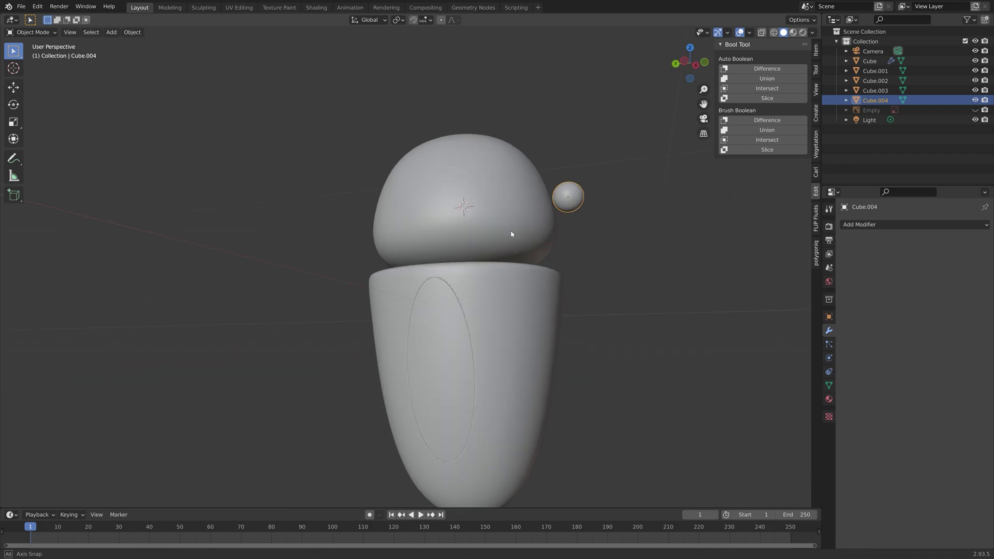
scroll(513, 233, up, 7)
middle_drag(561, 321, 471, 202)
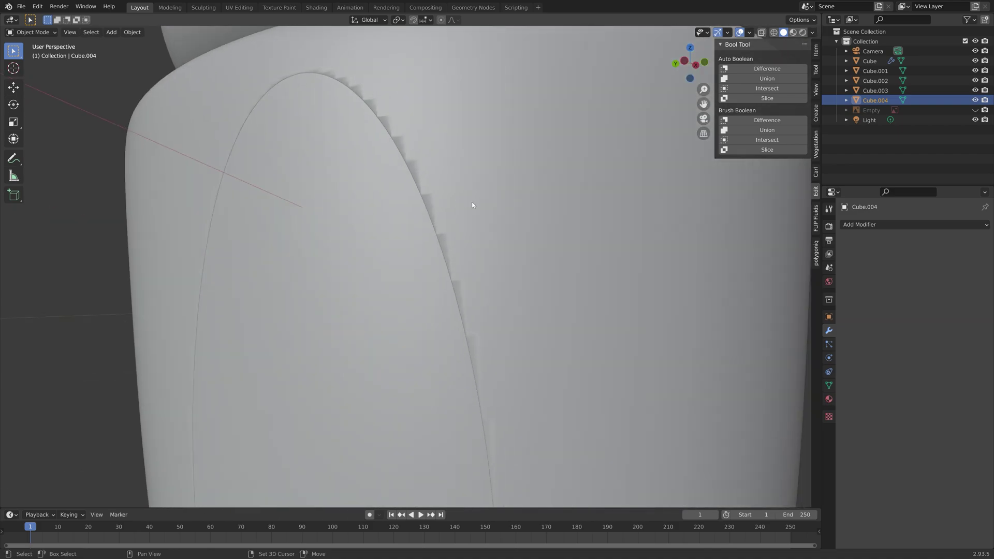
click(489, 173)
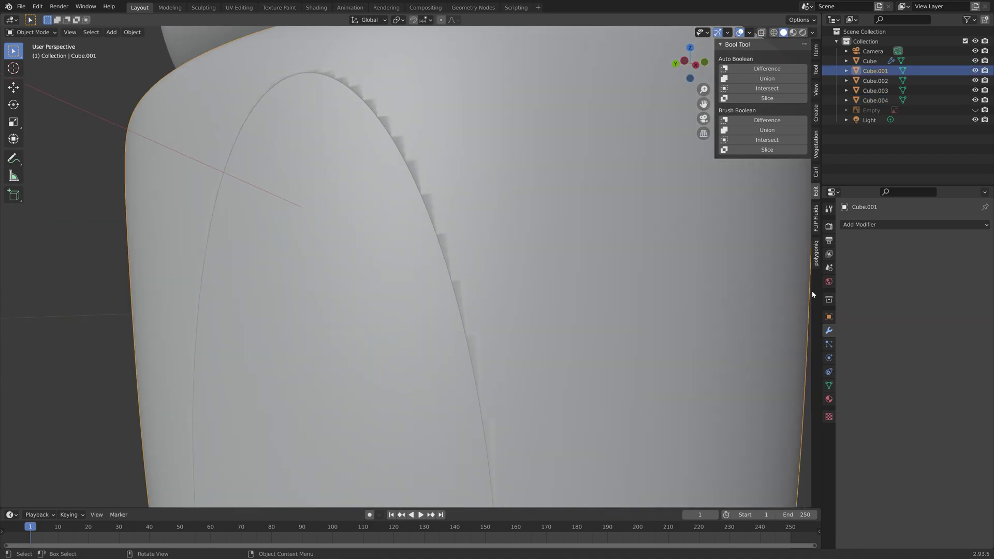
click(829, 385)
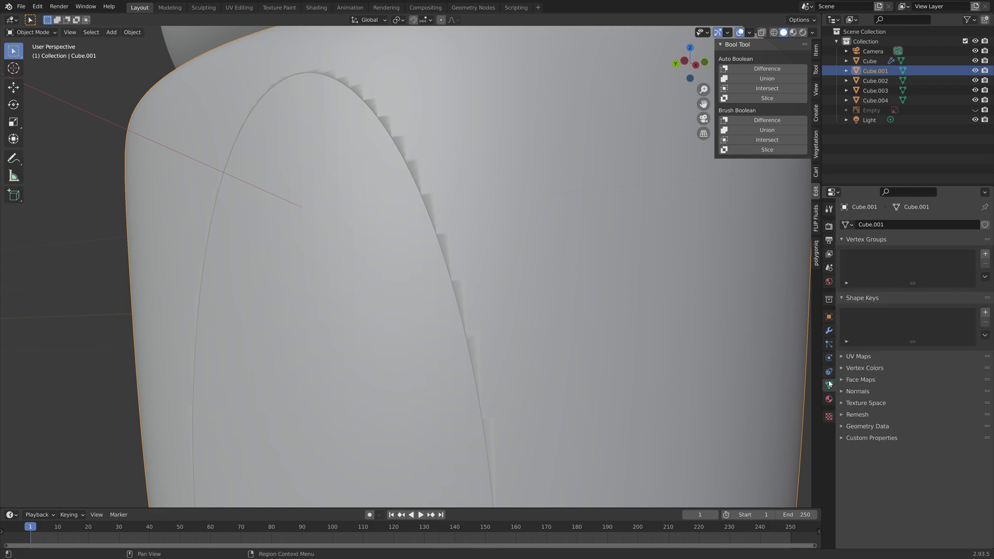
click(859, 392)
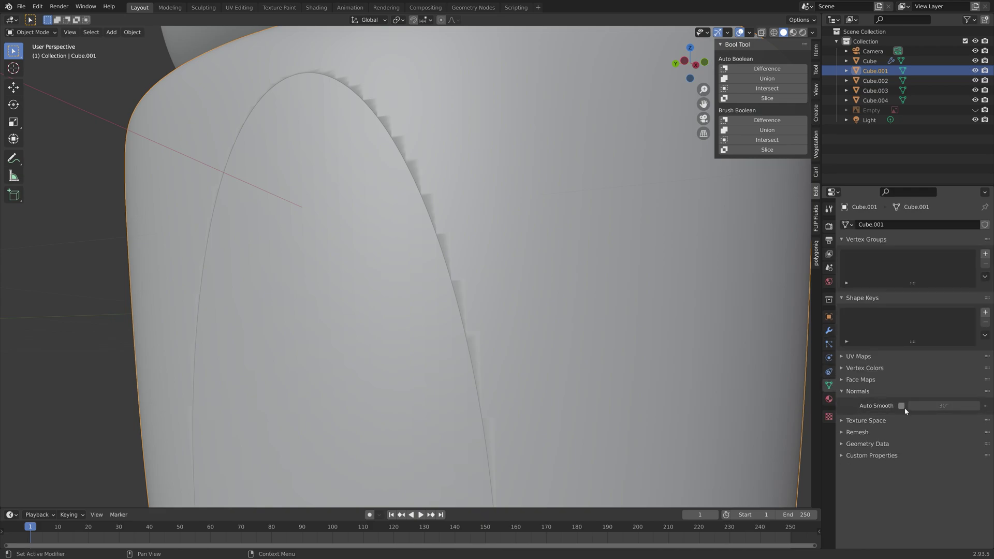
click(902, 406)
scroll(510, 218, down, 5)
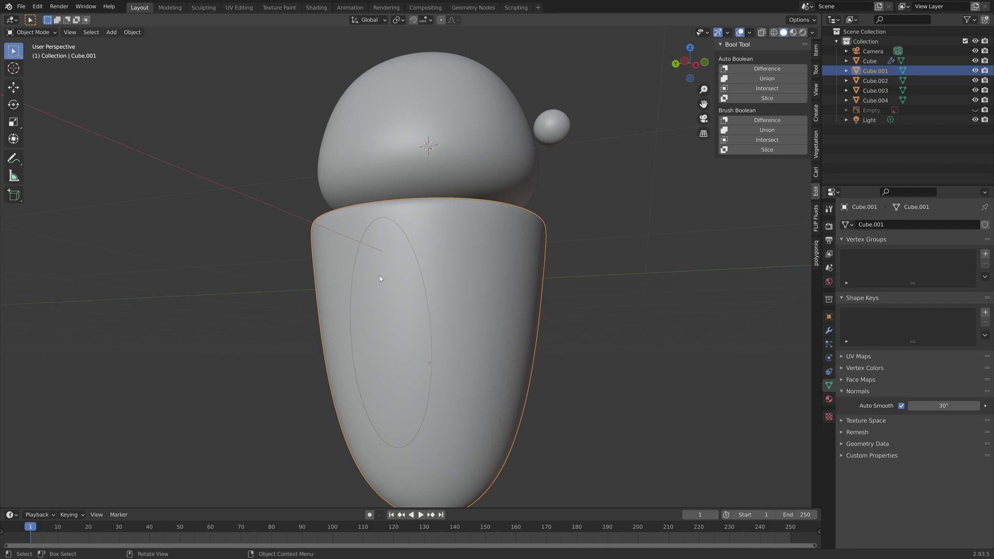
Shade the arm piece Cube.003 smooth and enable Auto Smooth on both arm pieces
click(377, 280)
click(132, 32)
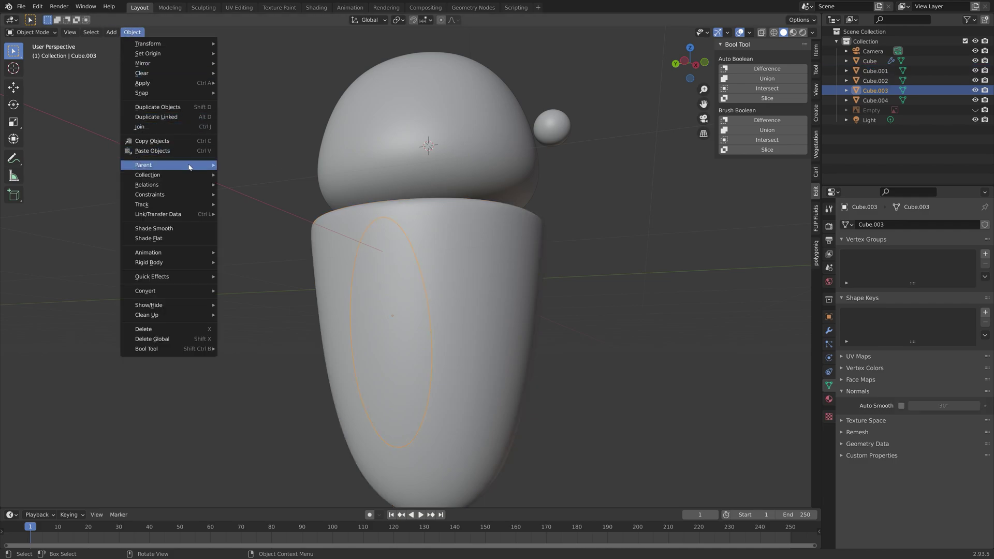
click(171, 228)
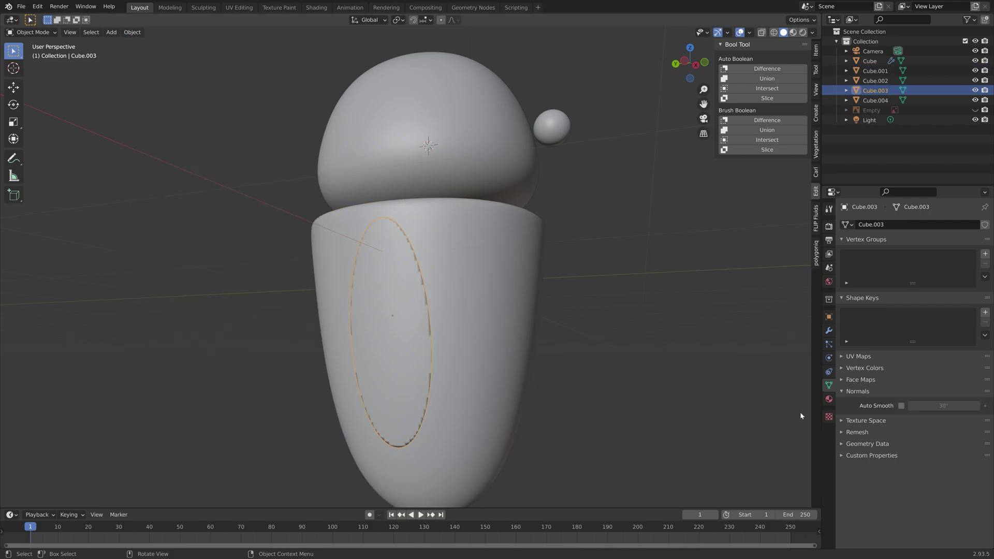
click(901, 406)
middle_drag(549, 292, 393, 281)
click(402, 291)
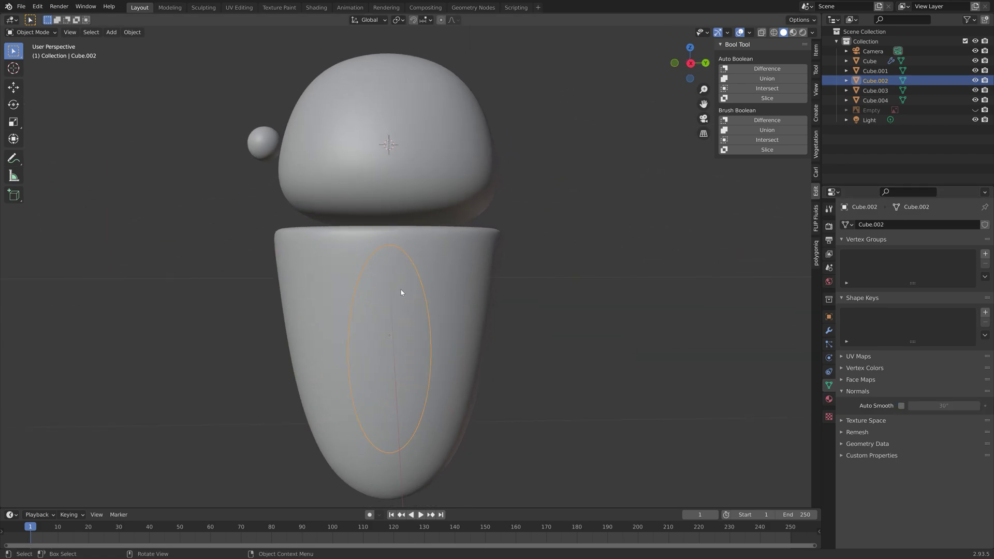
click(902, 406)
Enable Auto Smooth at 30° on the head and on the small sphere
click(386, 124)
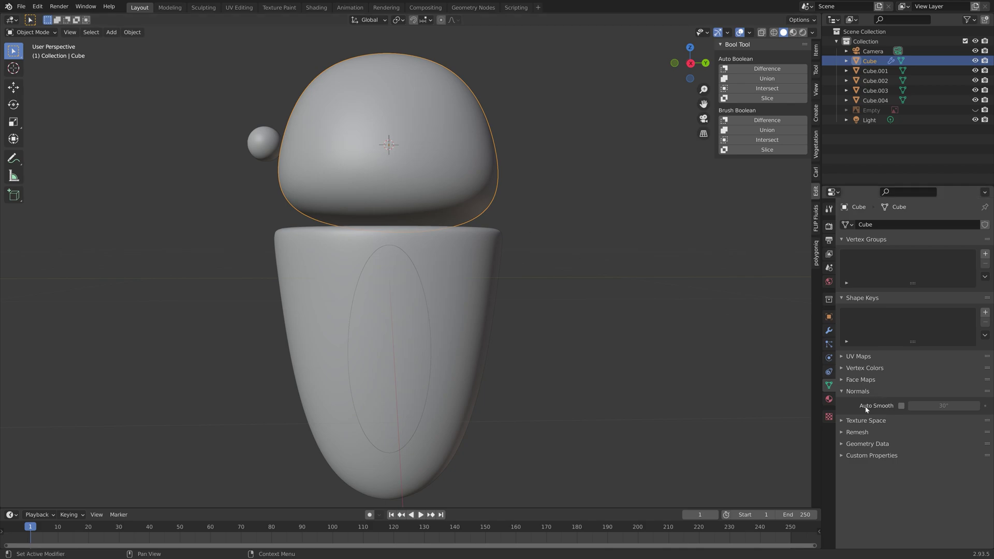
click(902, 406)
click(264, 143)
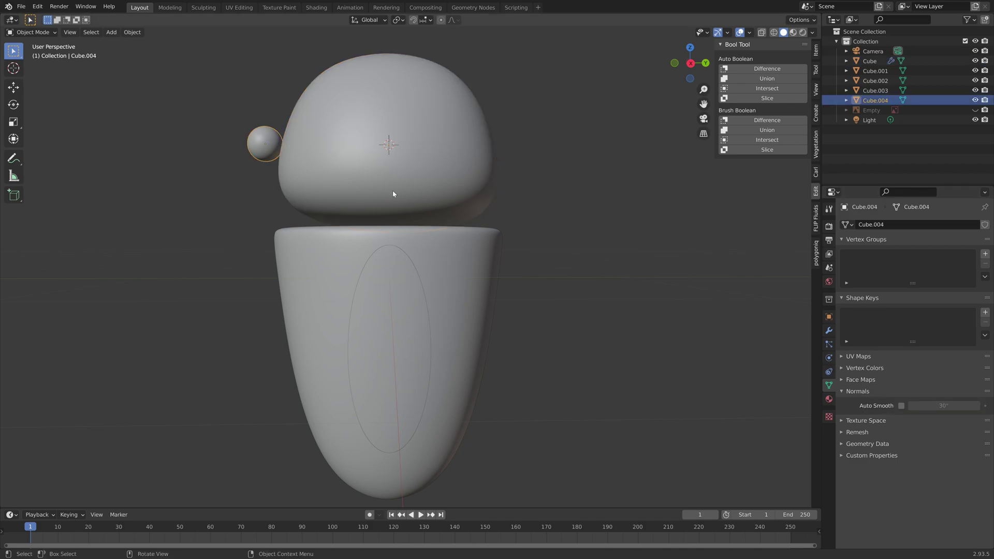
click(902, 406)
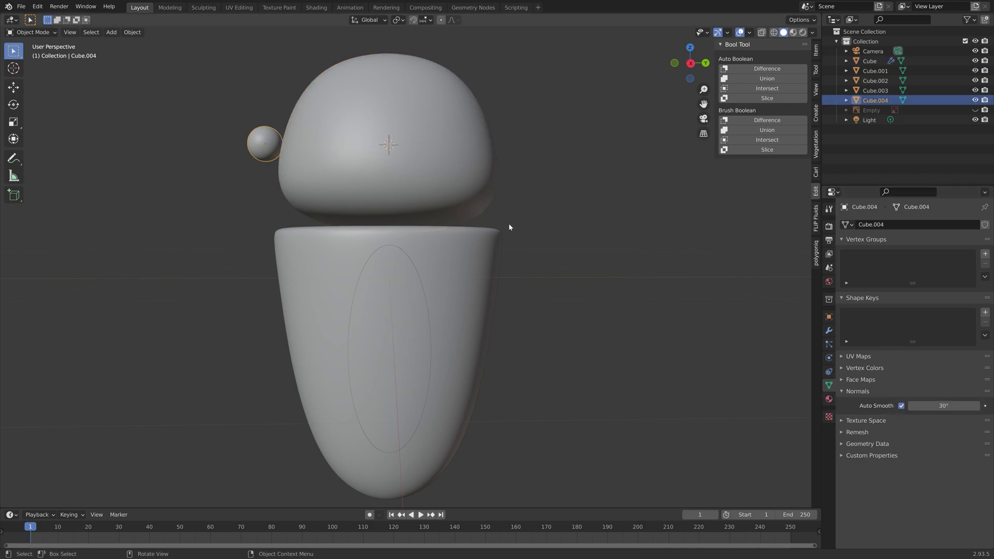
Scale up the small sphere in front of the head to about 0.234 m across
middle_drag(508, 222, 529, 145)
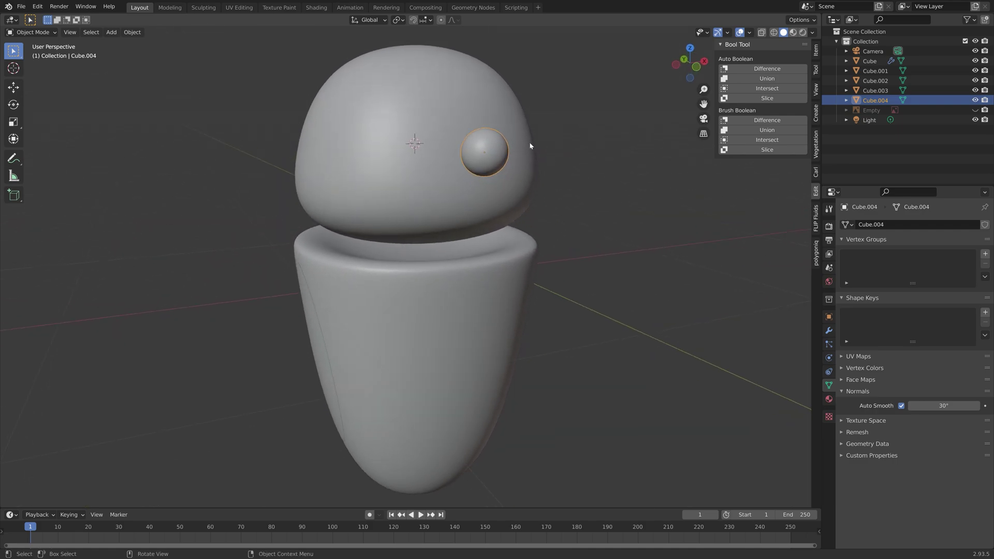
key(s)
click(546, 138)
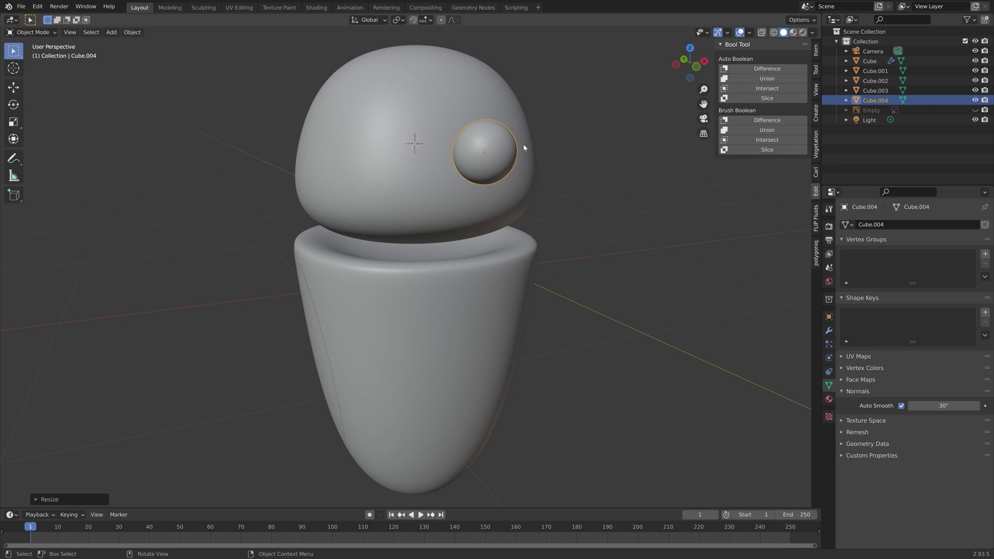
Split the viewport in Material Preview shading to add a Shader Editor, and create a new material for the small sphere
click(793, 33)
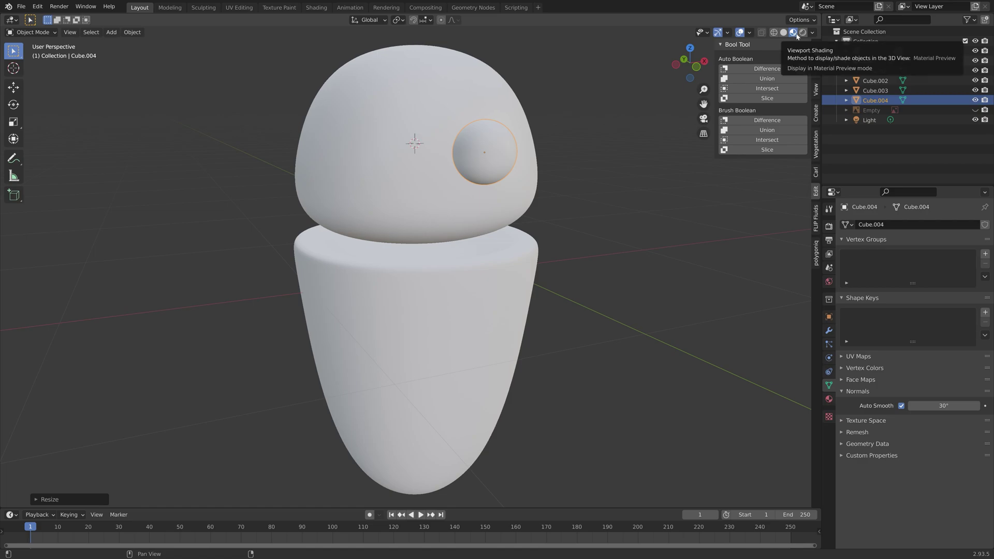
drag(820, 16, 374, 31)
click(388, 20)
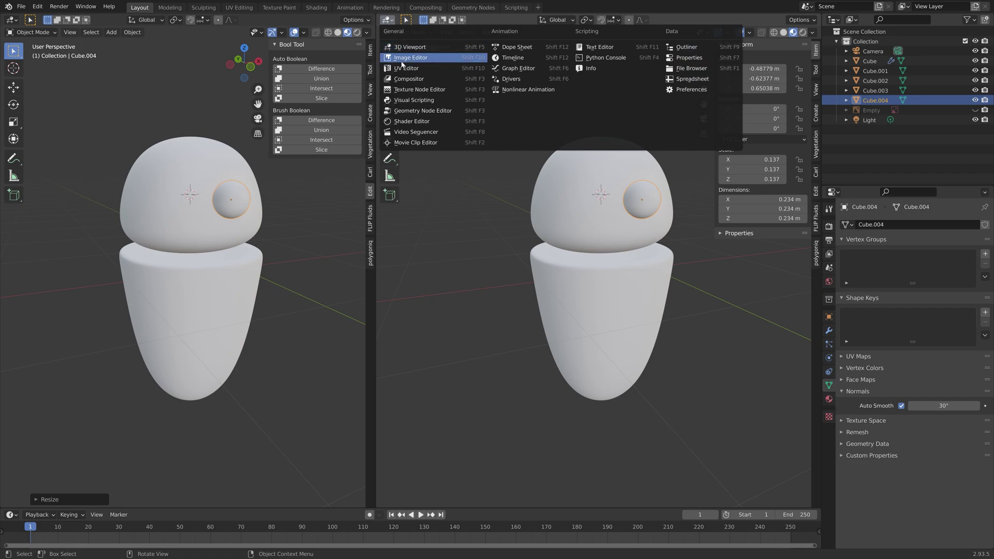
click(413, 122)
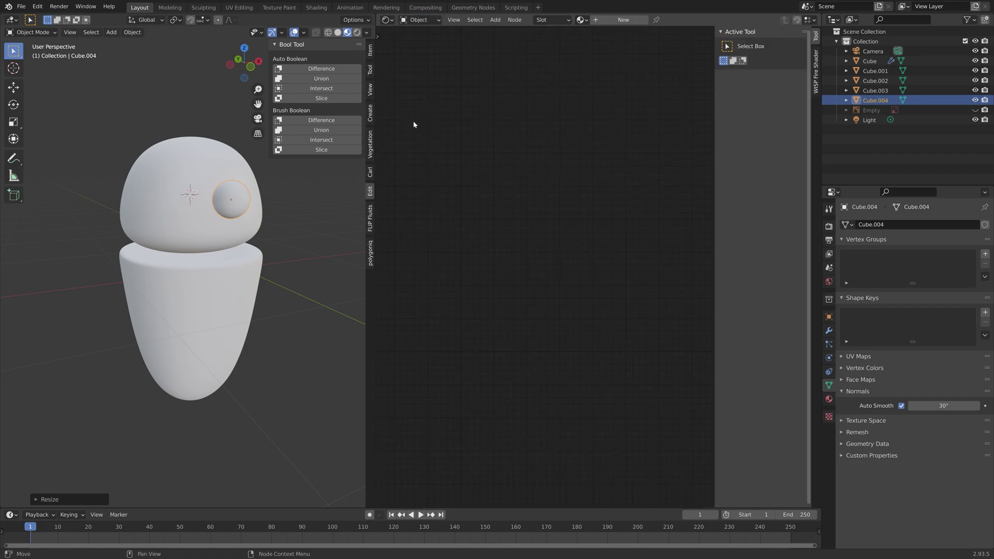
click(617, 20)
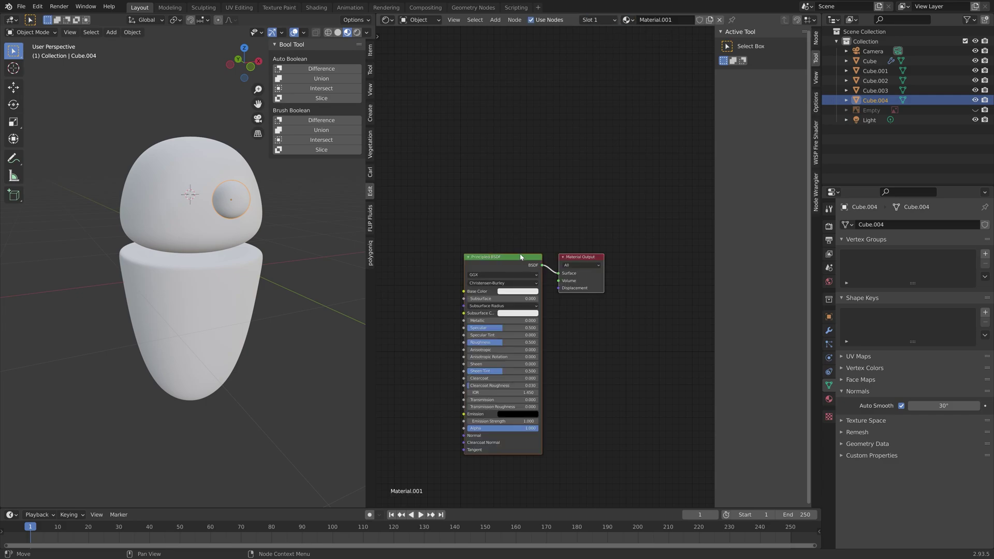
Set the render engine to Cycles on GPU Compute with 500 render and 500 viewport samples
click(829, 226)
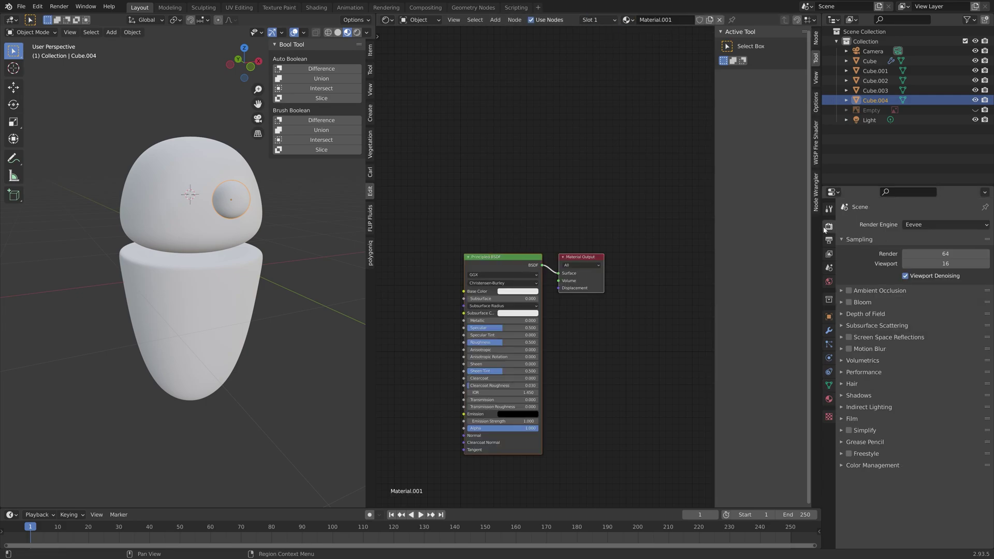
click(905, 227)
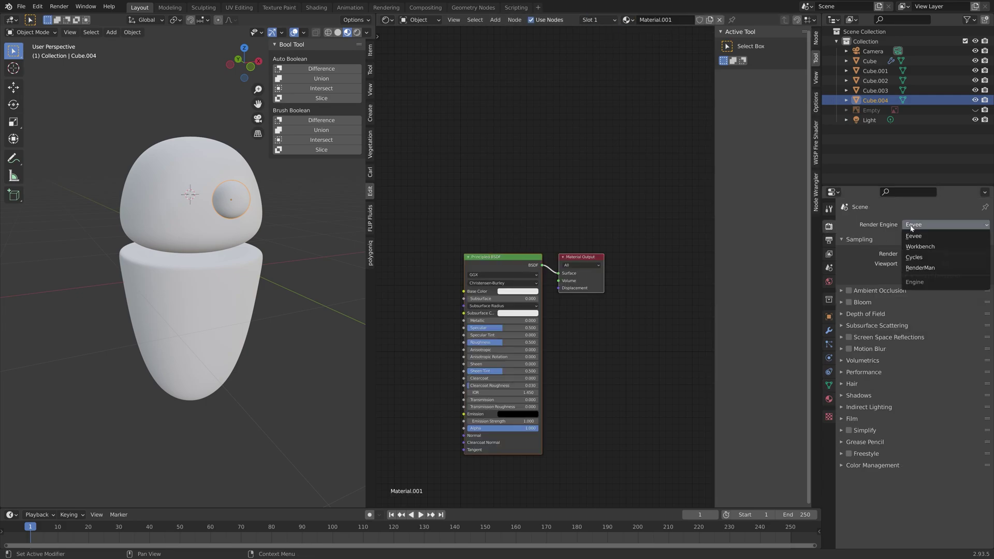
click(915, 258)
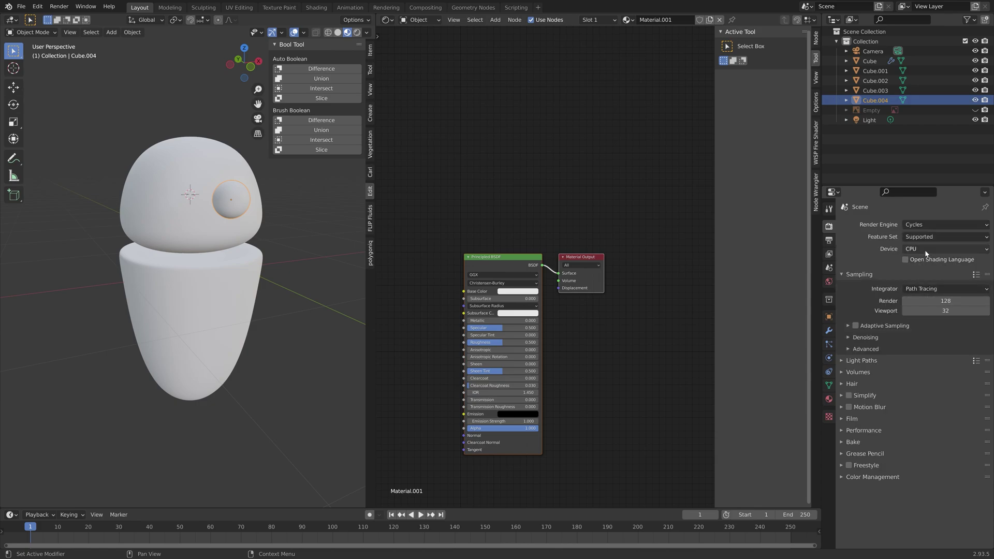
click(932, 249)
click(932, 266)
drag(942, 277, 942, 288)
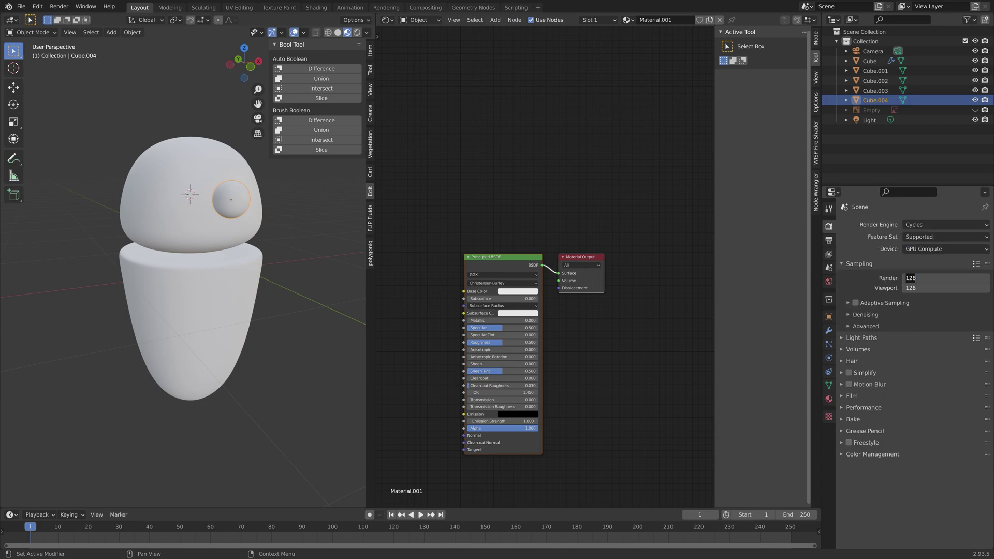
text(500)
key(Return)
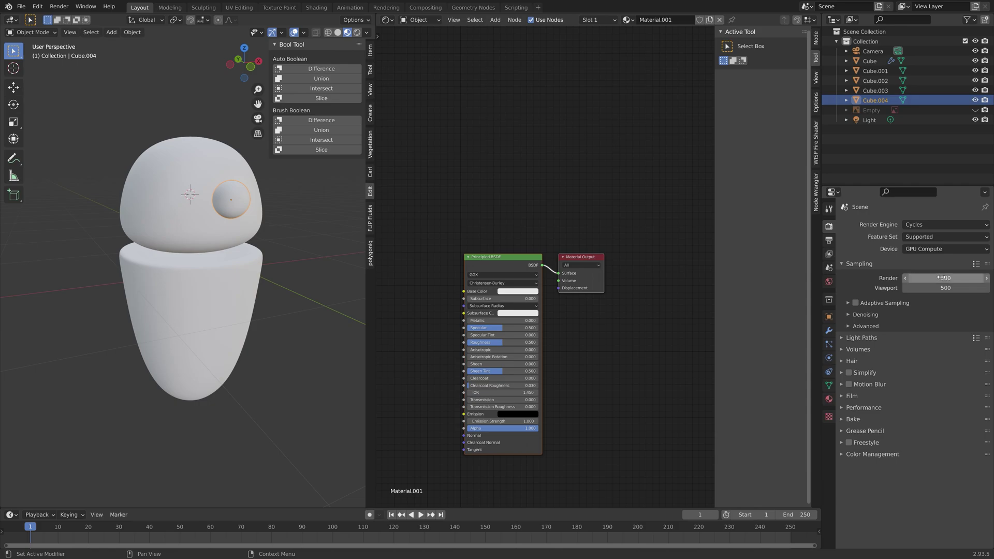
Make the film background transparent and display the viewport in Rendered shading
click(851, 396)
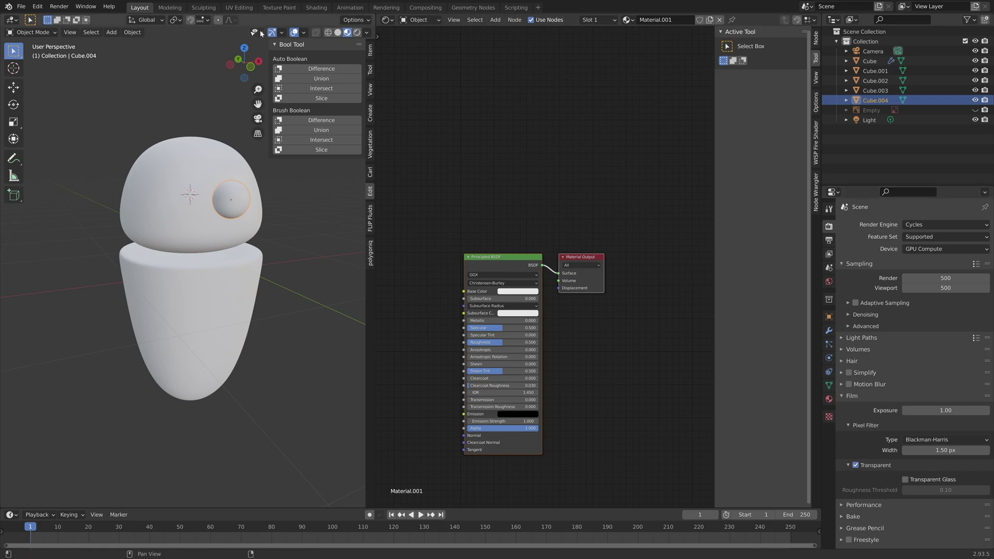
click(357, 32)
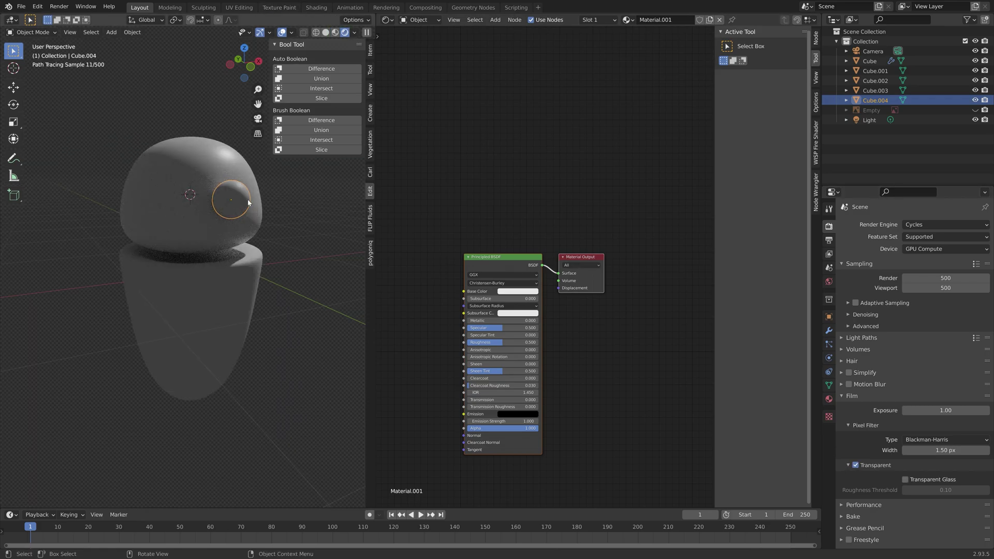
Save the scene under the incremented file name tut6.blend
key(ctrl+shift+s)
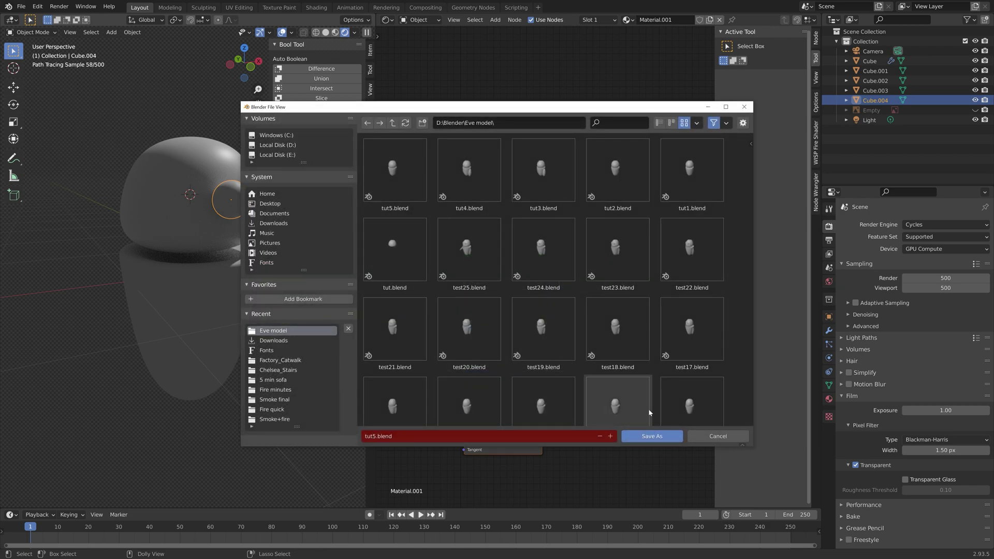
click(610, 436)
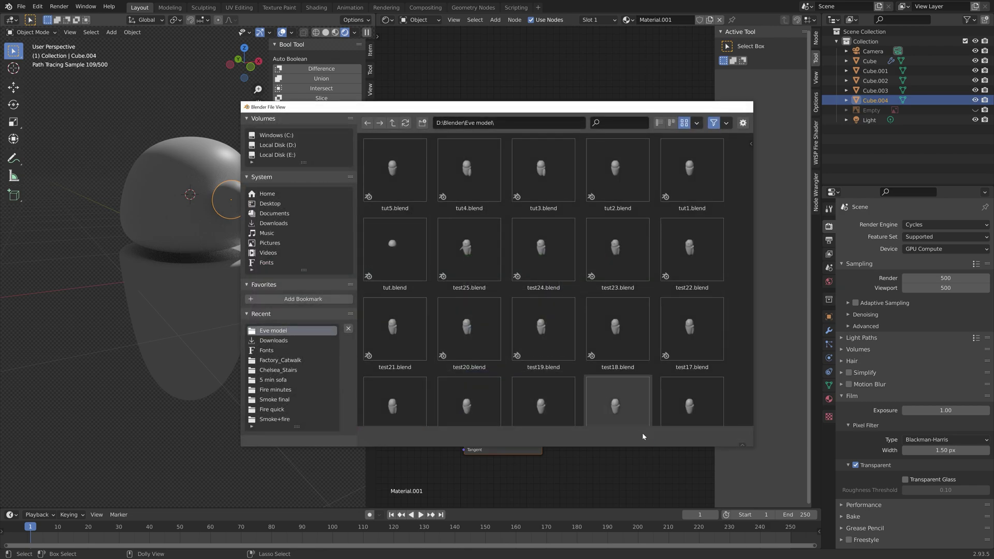
click(648, 436)
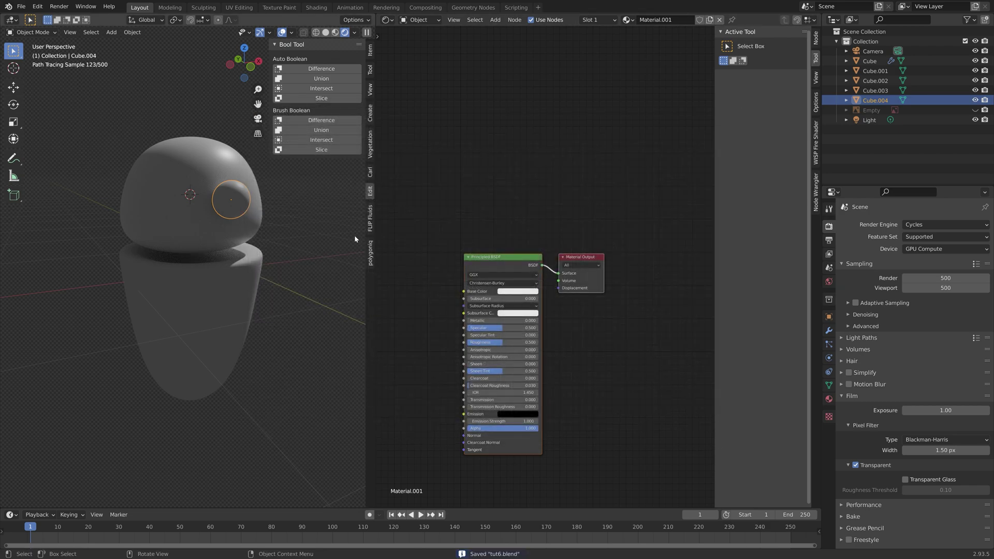
Change the scene's light to a Sun light with a strength of 5
click(866, 120)
click(829, 359)
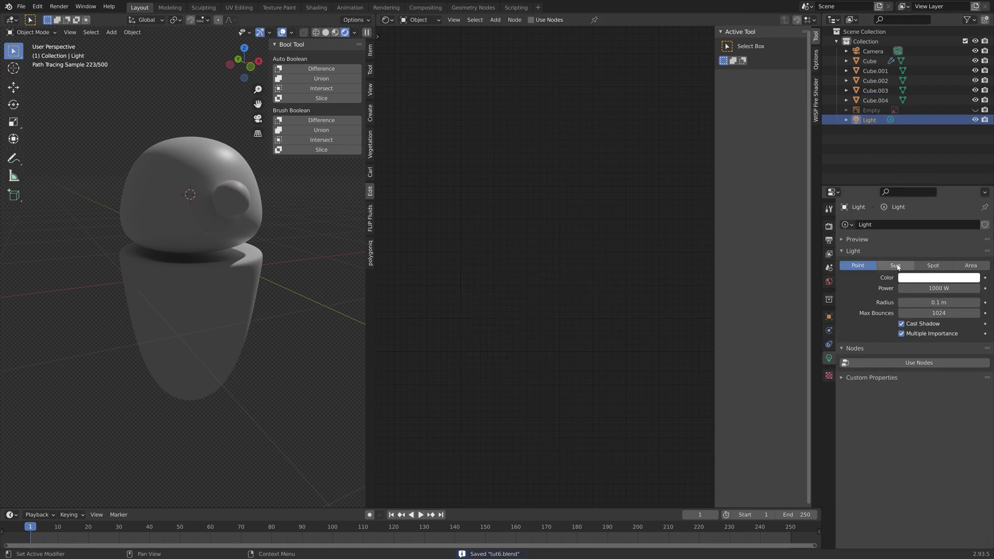
click(898, 266)
double_click(914, 286)
text(5)
key(Return)
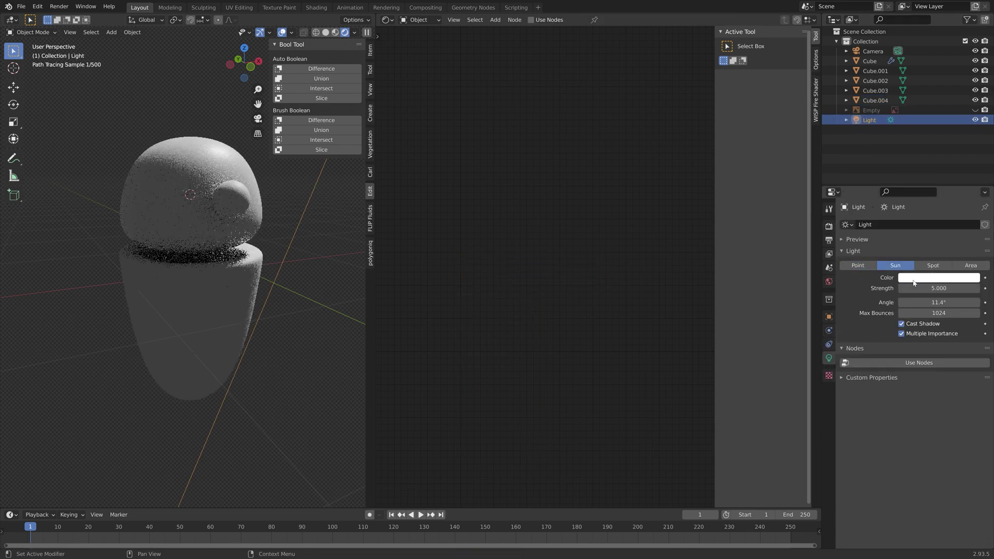
Rotate the Sun light freely with trackball rotation to relight the robot's head and body
key(r)
key(r)
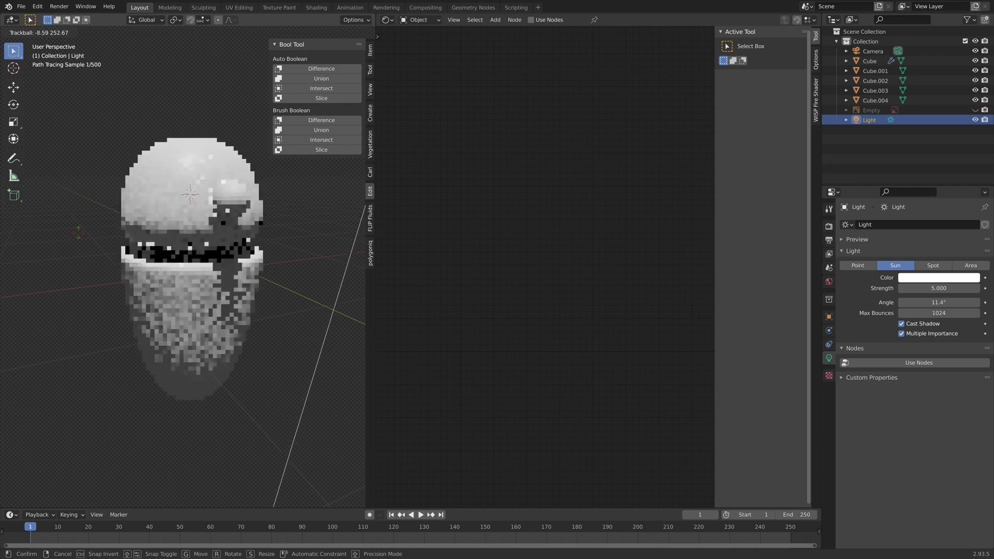
click(254, 284)
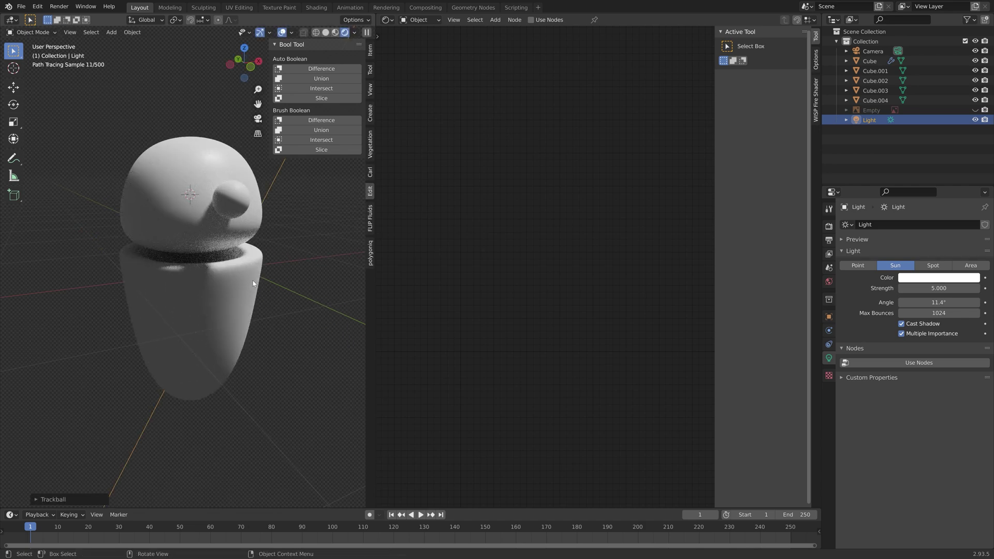
middle_drag(253, 283, 217, 268)
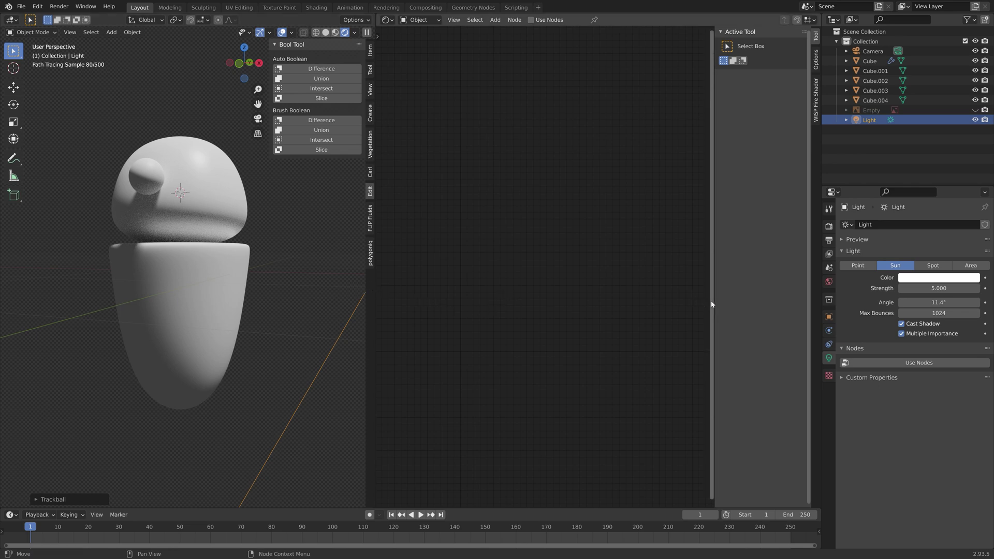
Use an Environment Texture as the world background color and load spaichingen_hill_4k.hdr from the Downloads folder
click(830, 281)
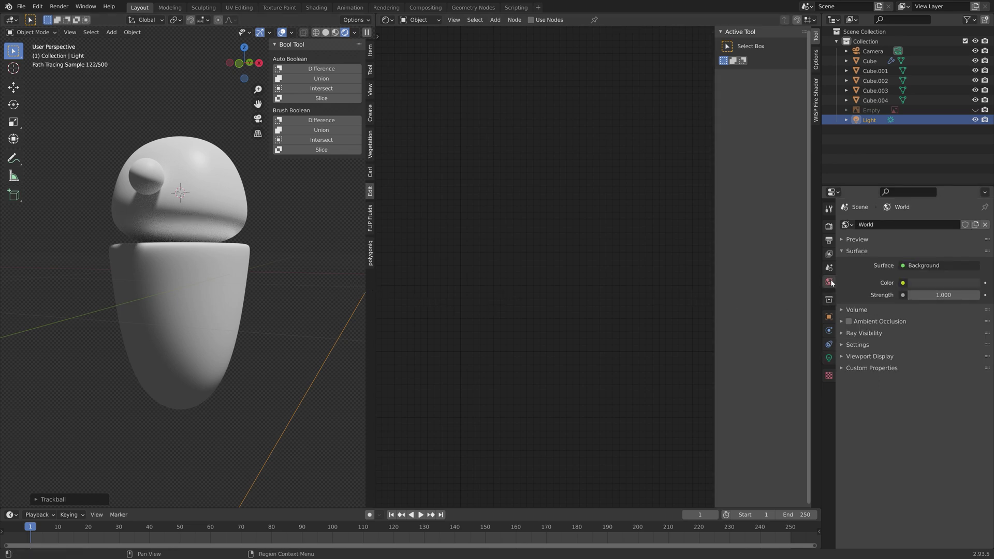
click(902, 283)
click(702, 326)
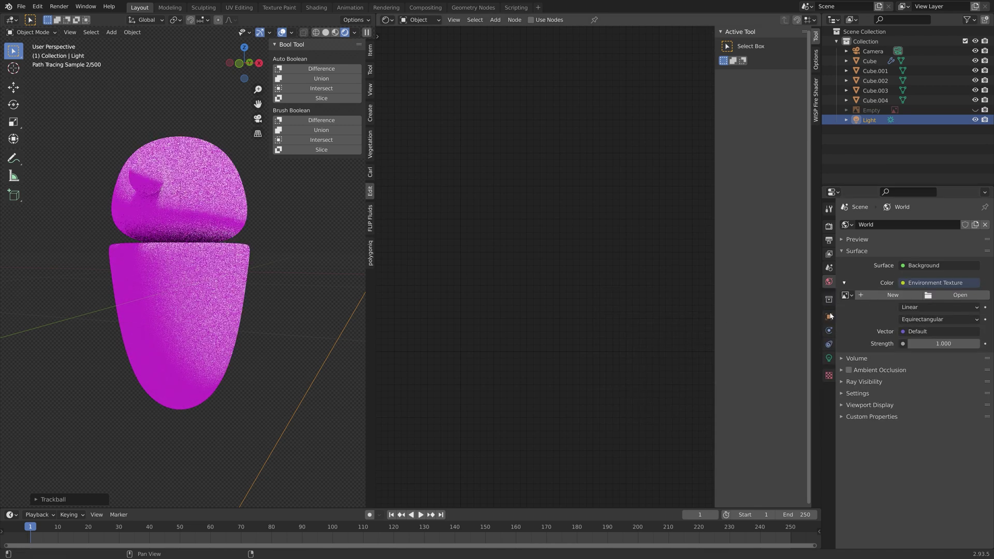
click(951, 297)
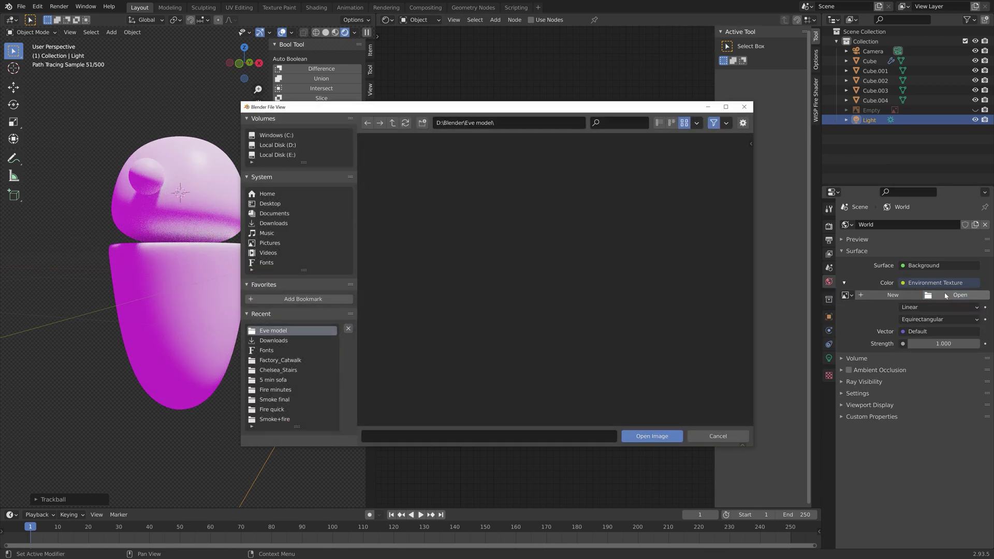
click(274, 340)
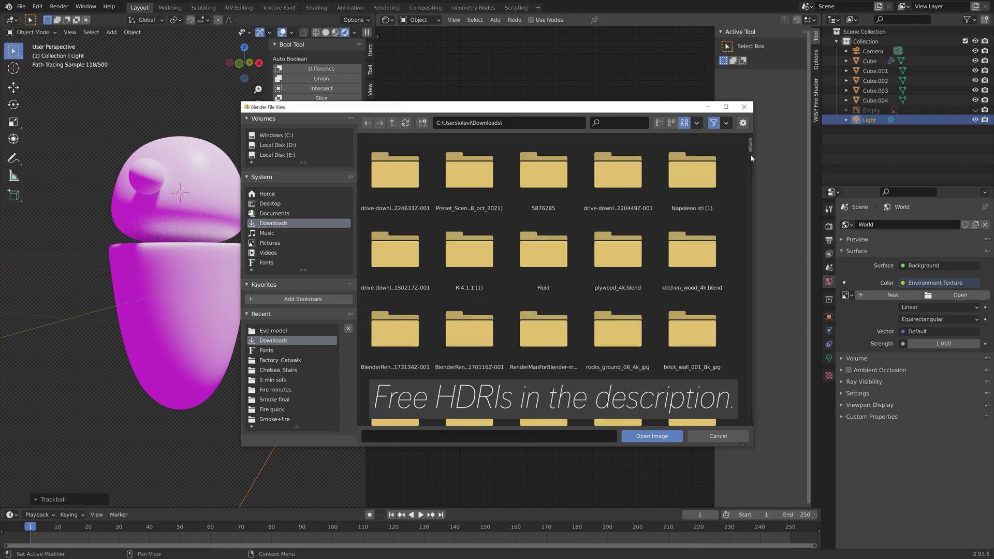
drag(751, 149, 759, 225)
click(616, 313)
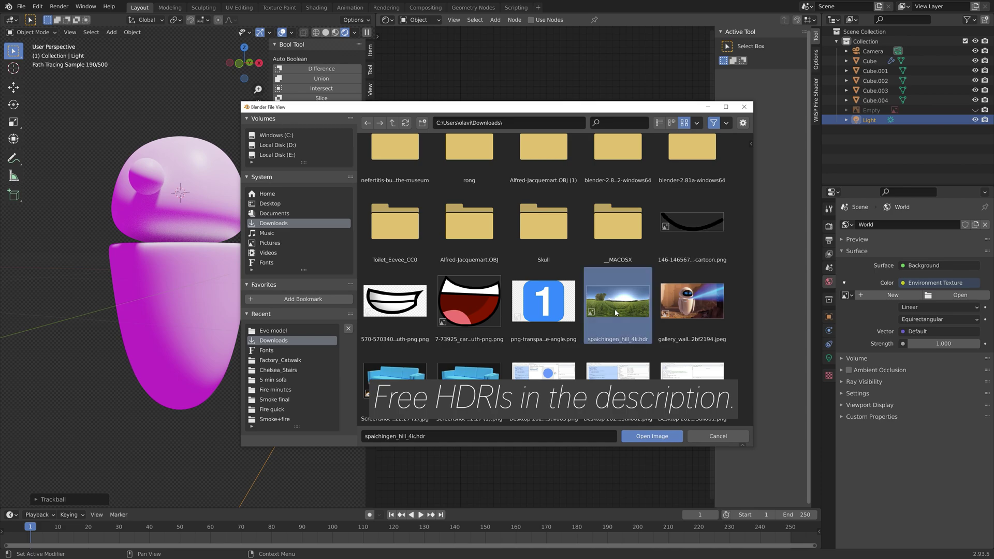
click(650, 438)
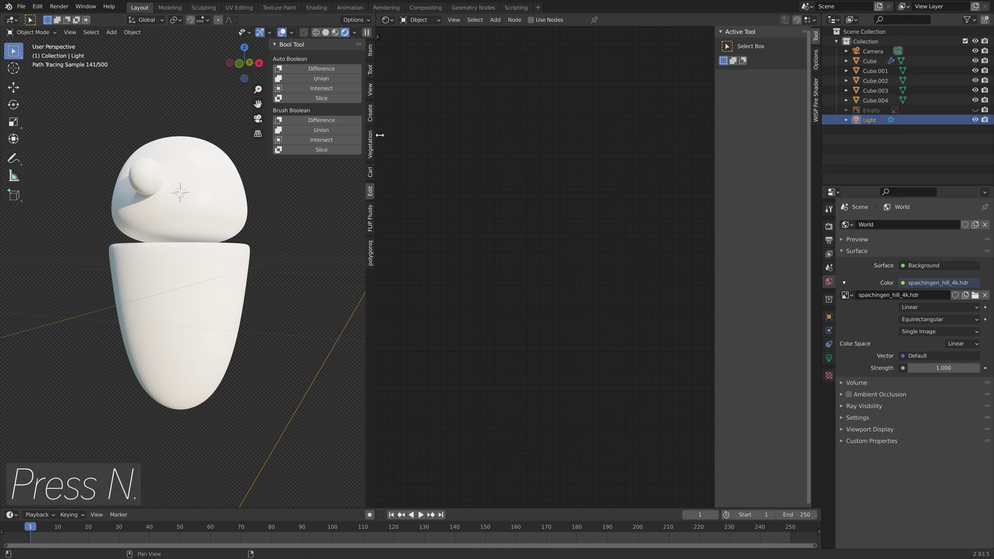
Widen the 3D viewport and hide its sidebar to give the robot more room
drag(375, 132, 483, 139)
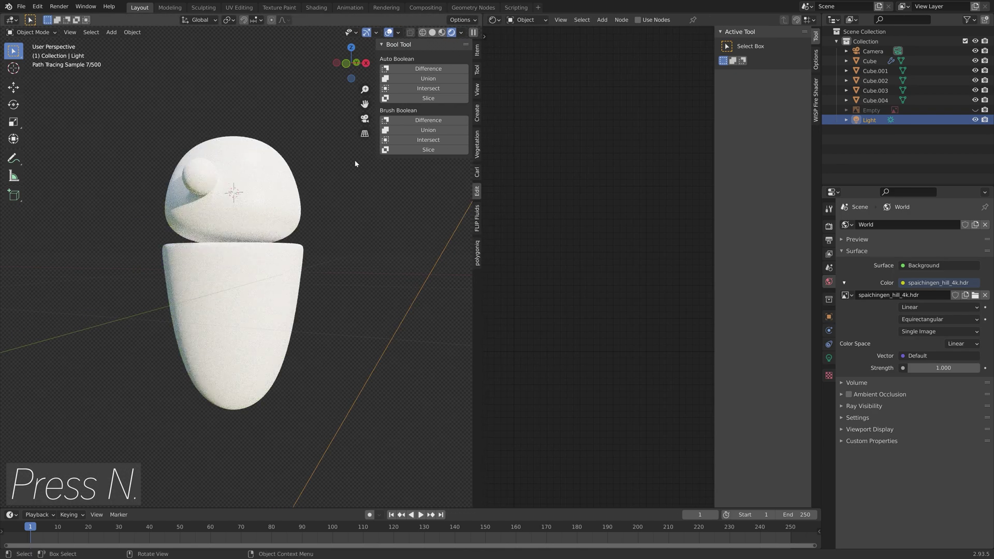
key(n)
scroll(351, 188, up, 2)
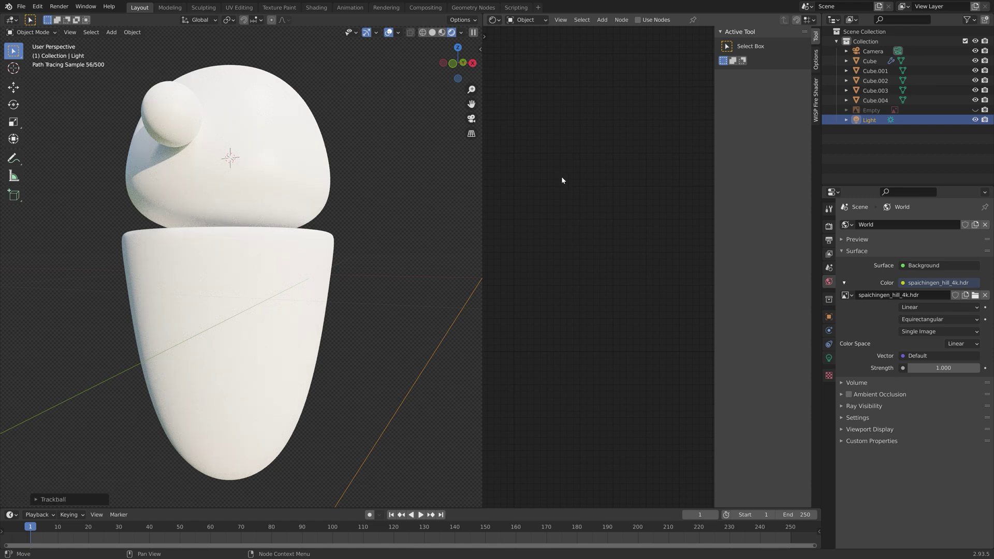
Replace the Principled BSDF in the small sphere's material with an Emission shader linked to the Material Output's Surface
click(151, 113)
middle_drag(633, 333, 666, 294)
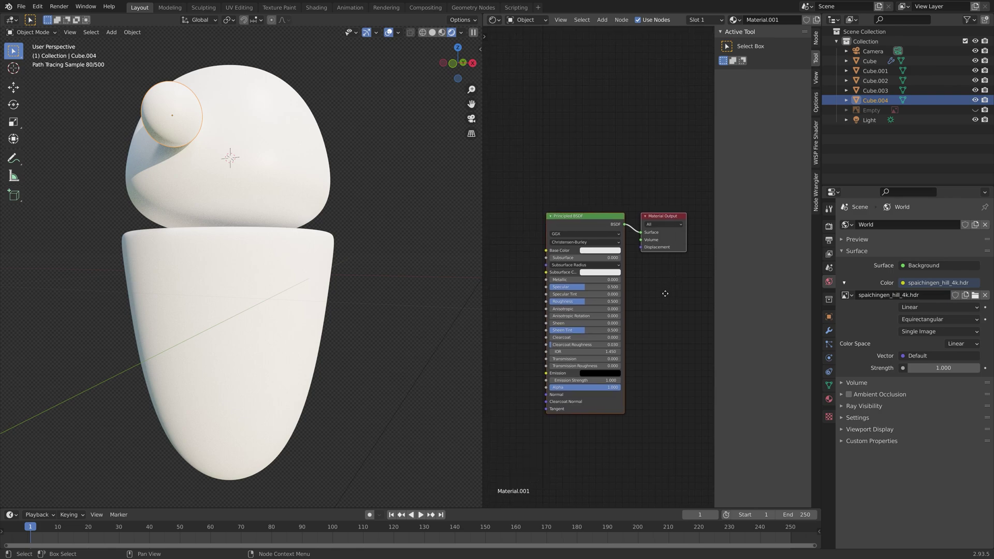
key(x)
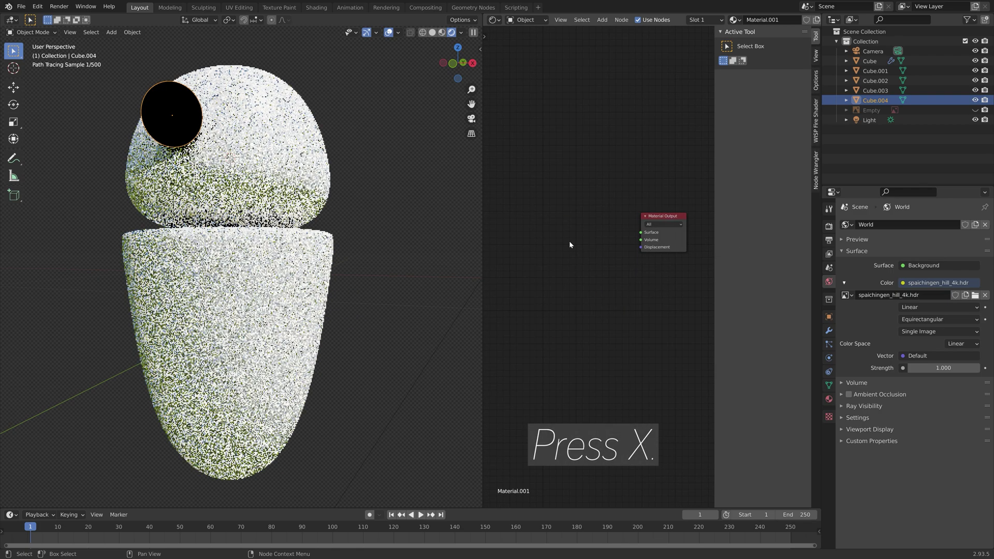
key(shift+a)
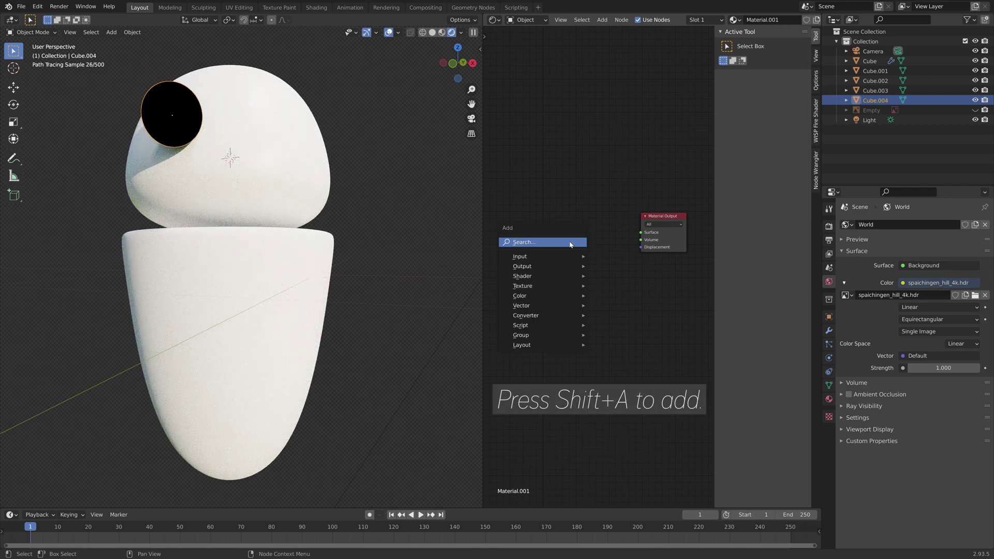
click(571, 243)
text(emission)
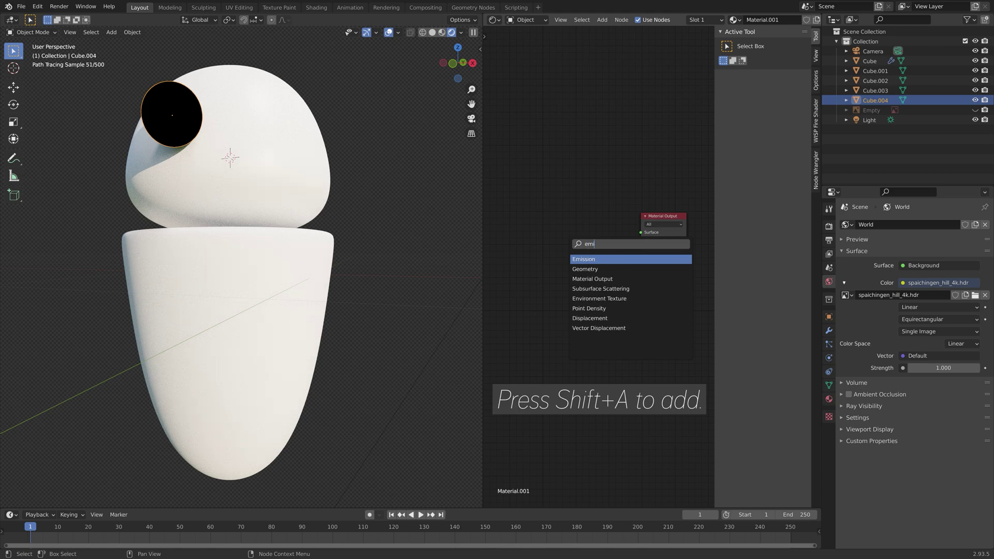
key(Return)
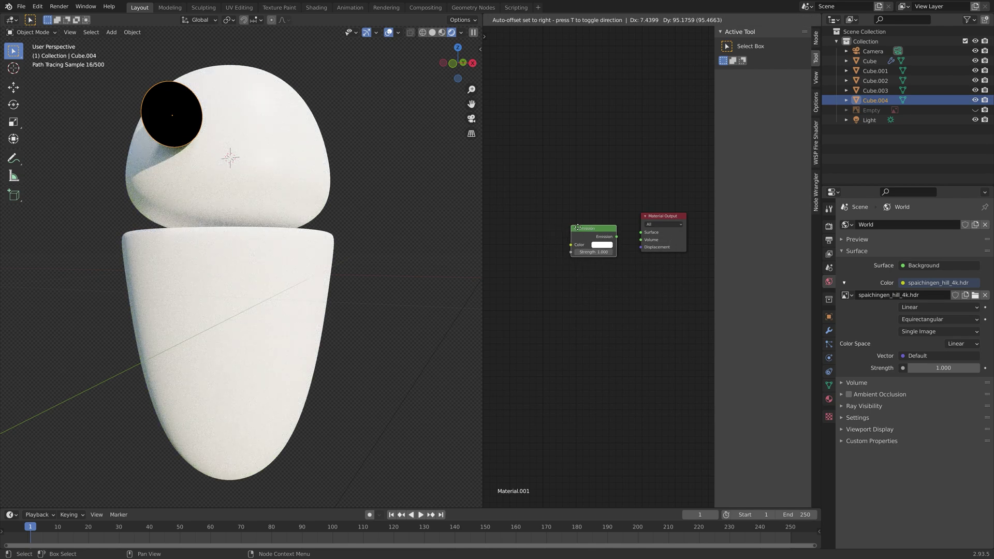
click(578, 227)
drag(620, 236, 641, 233)
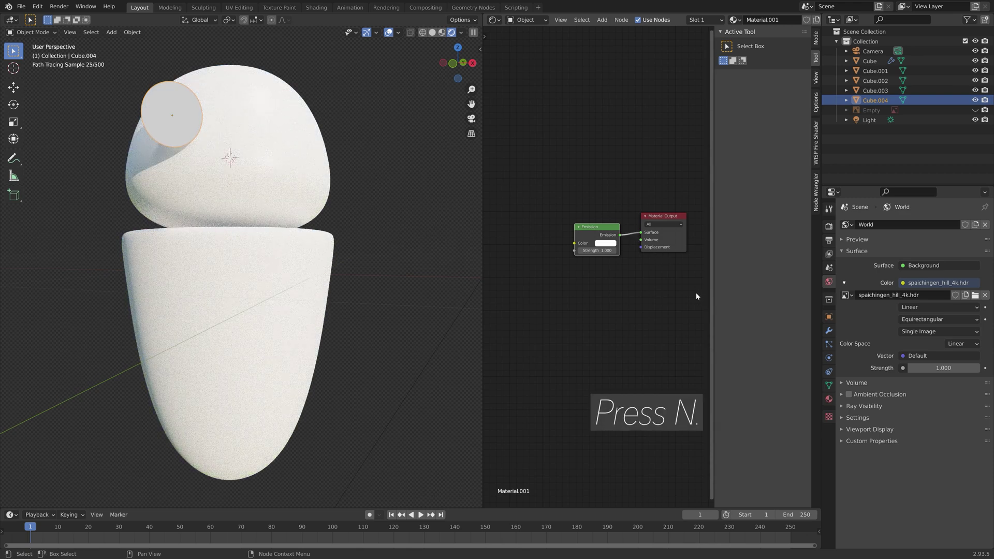
Hide the node editor's sidebar and add a Diagonal Gradient Texture with its Fac output feeding the Emission color
key(n)
scroll(690, 290, up, 2)
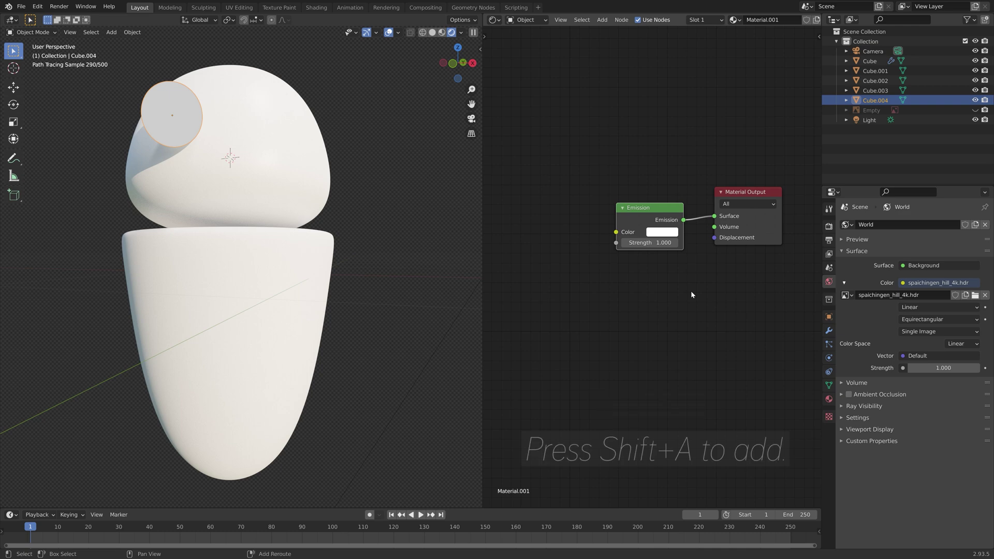
key(shift+a)
text(gr)
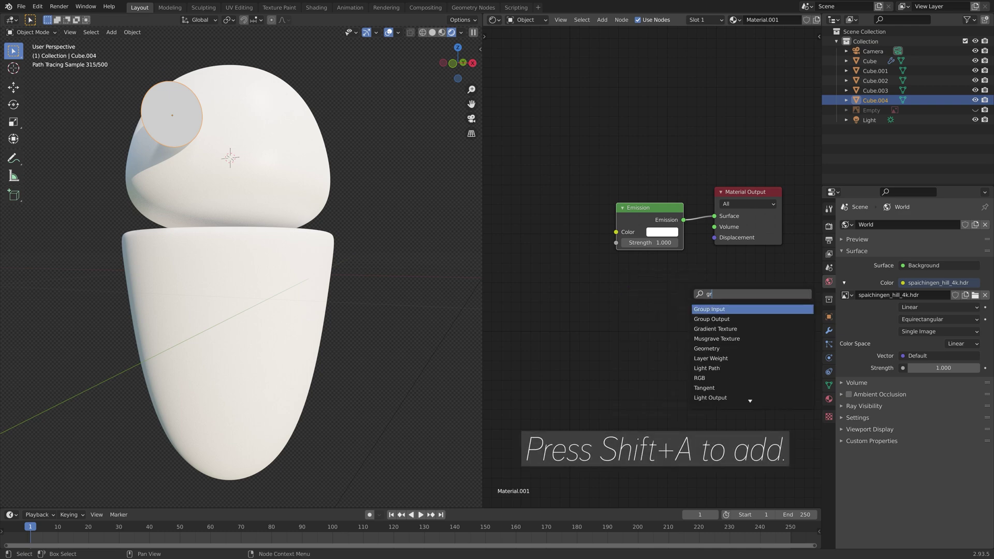
text(ad)
key(Return)
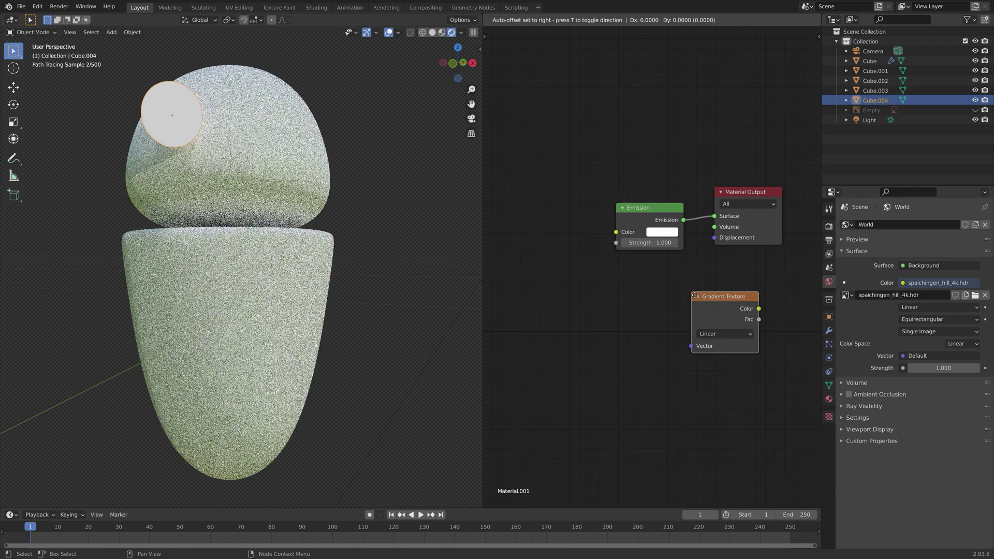
click(491, 217)
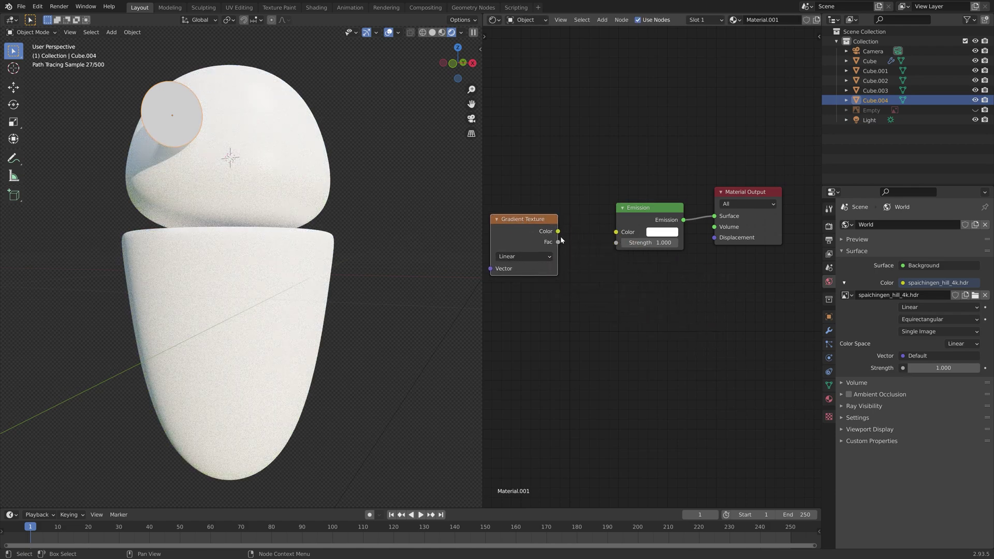
drag(560, 242, 616, 232)
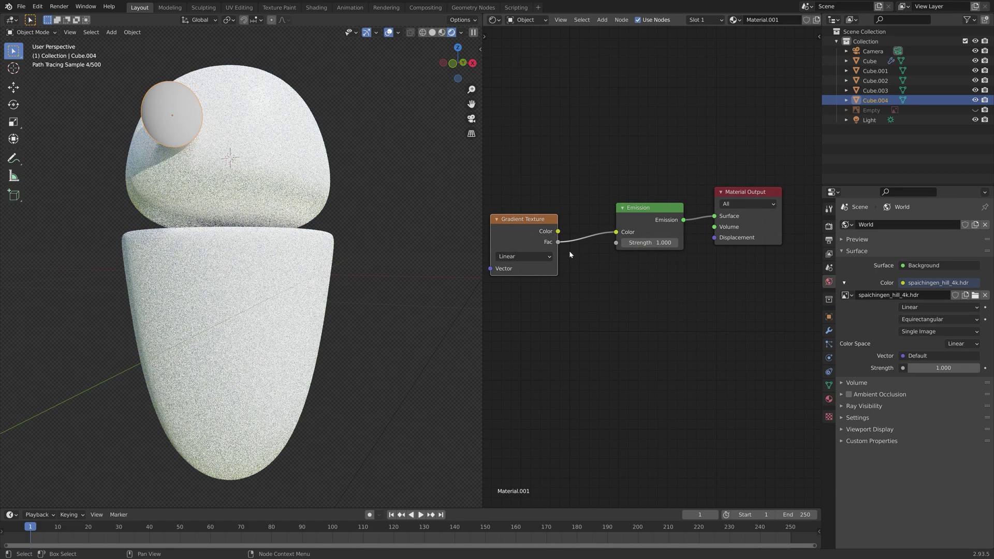
click(523, 257)
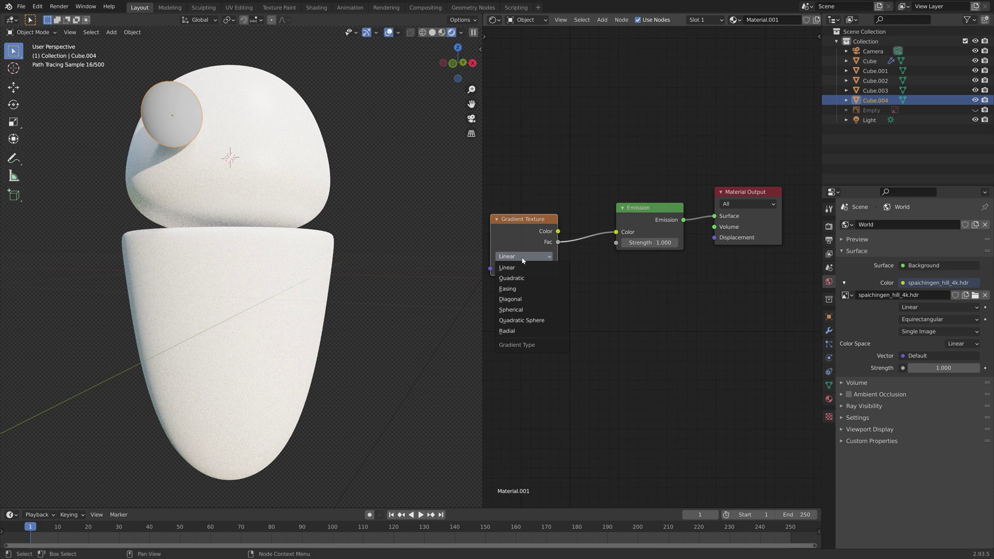
click(525, 299)
Insert a ColorRamp node between the Gradient Texture and the Emission shader, moving the gradient node aside to make room
scroll(534, 269, down, 2)
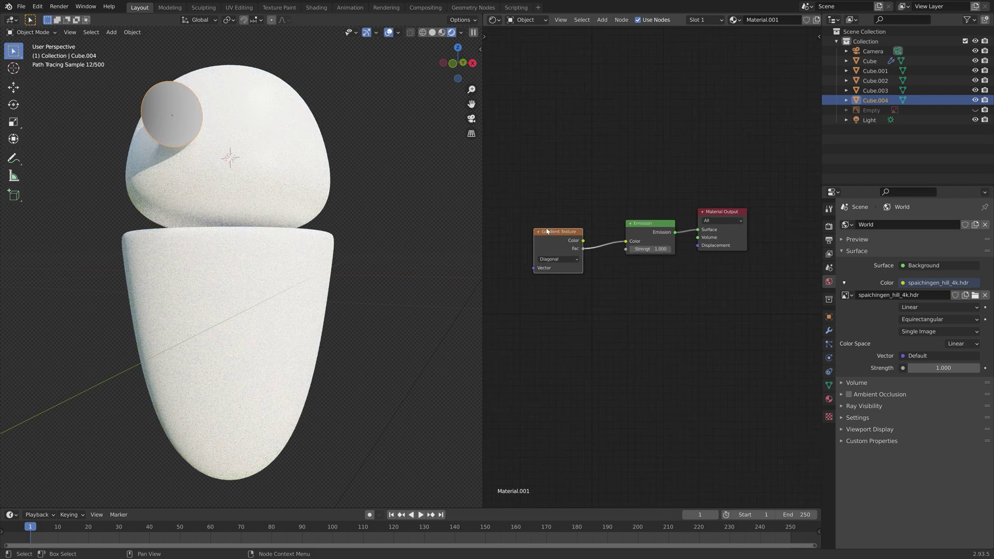
drag(545, 232, 503, 227)
key(shift+a)
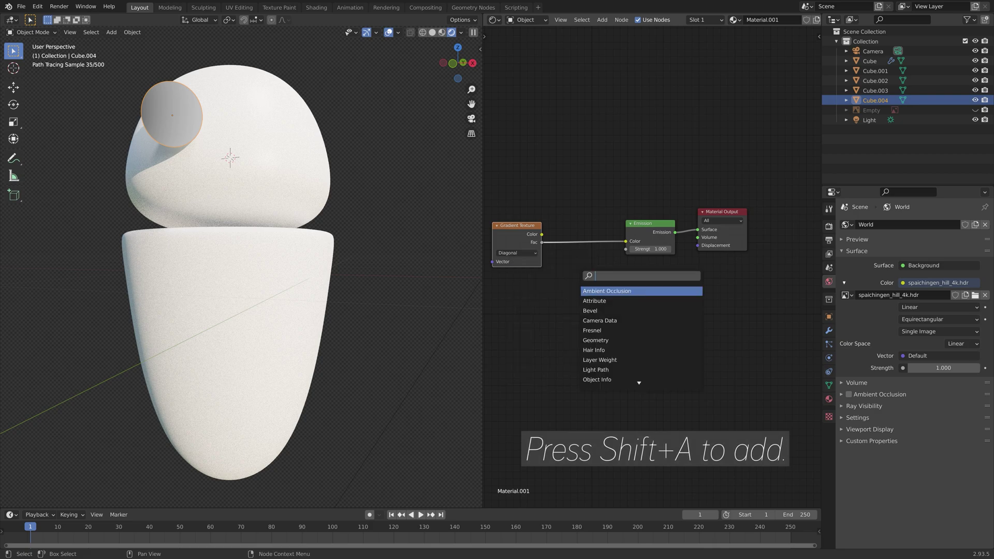
text(color ramp)
key(Return)
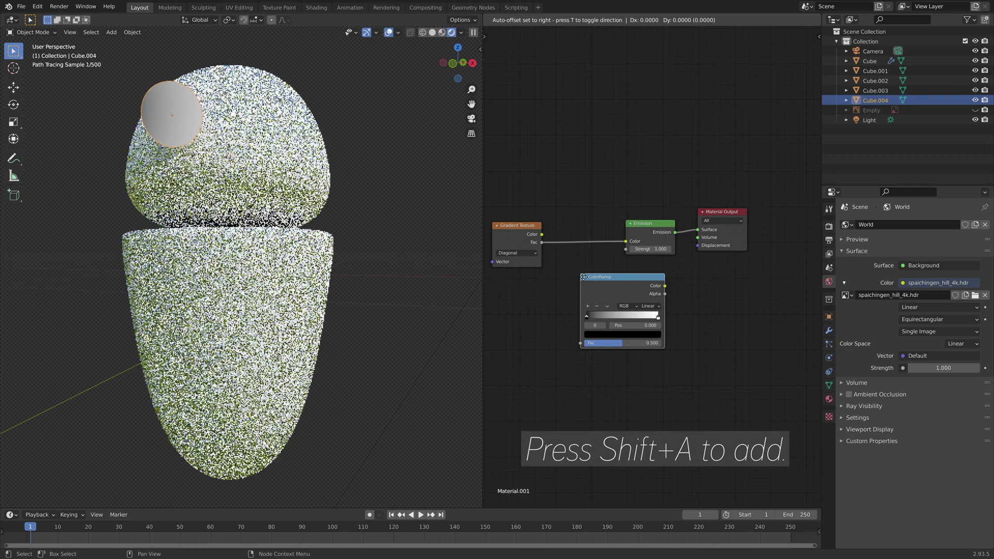
click(573, 229)
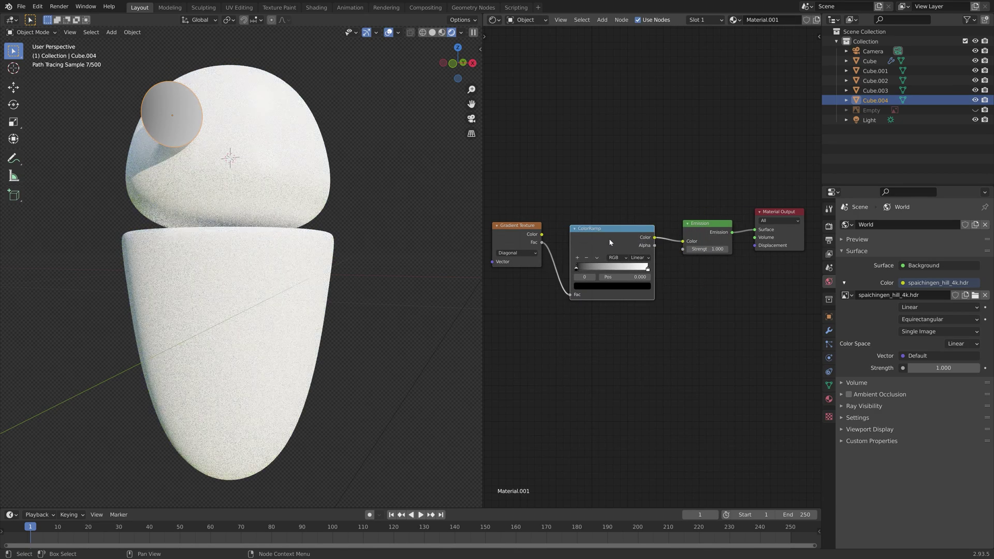
Set the ColorRamp interpolation to Constant and move its white stop to about 0.354
click(641, 258)
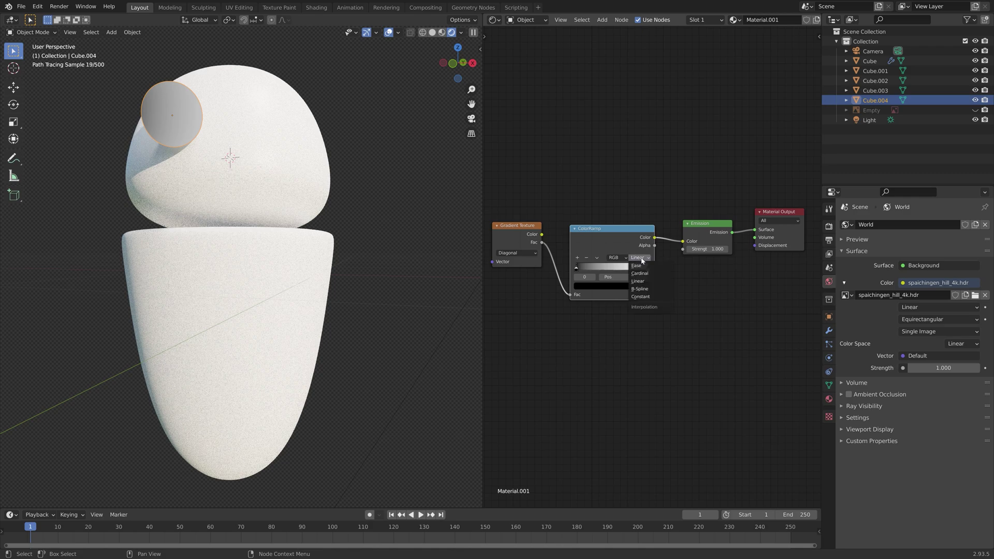
click(650, 297)
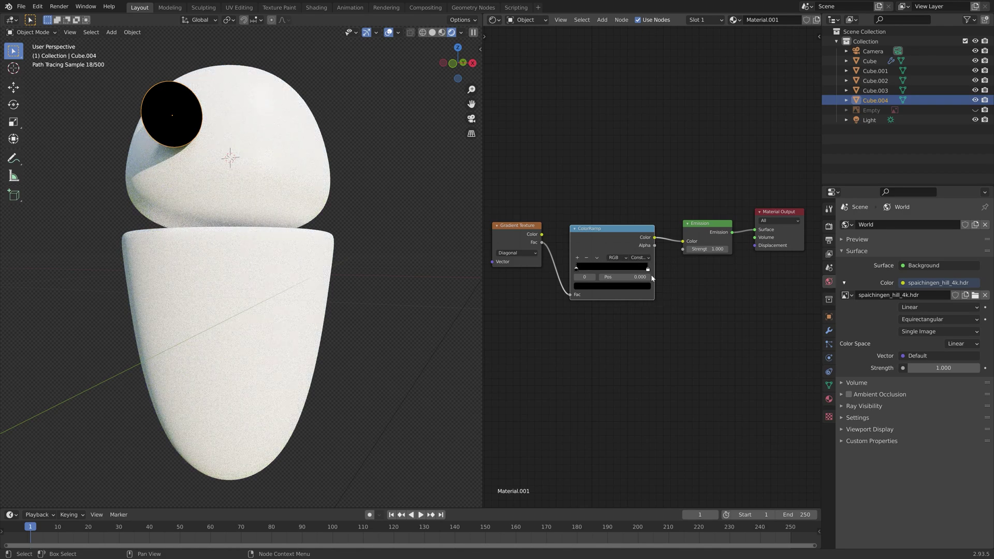
drag(649, 269, 602, 271)
Set the Emission shader's strength to 6
click(717, 250)
text(6)
key(Return)
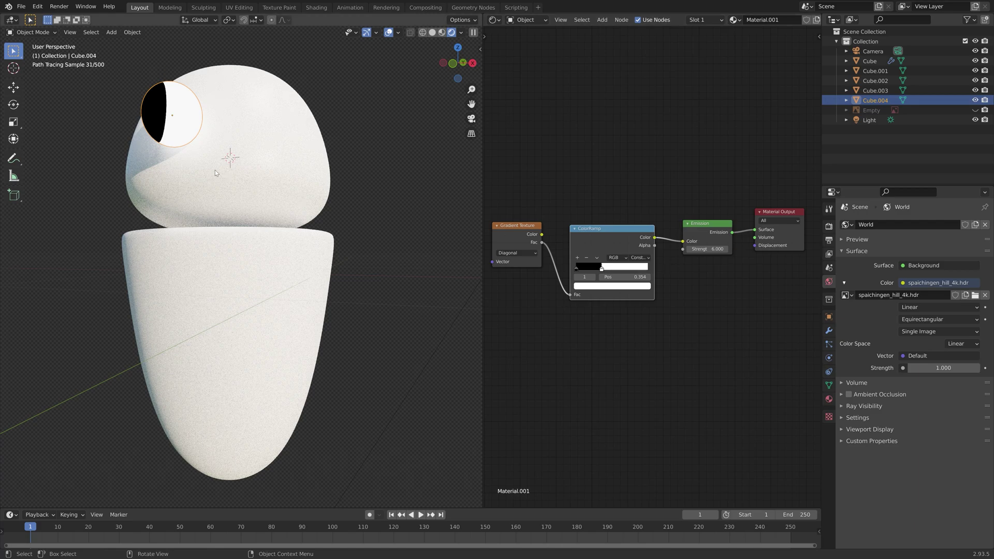
Save the scene under the incremented file name tut7.blend
middle_drag(215, 170, 254, 197)
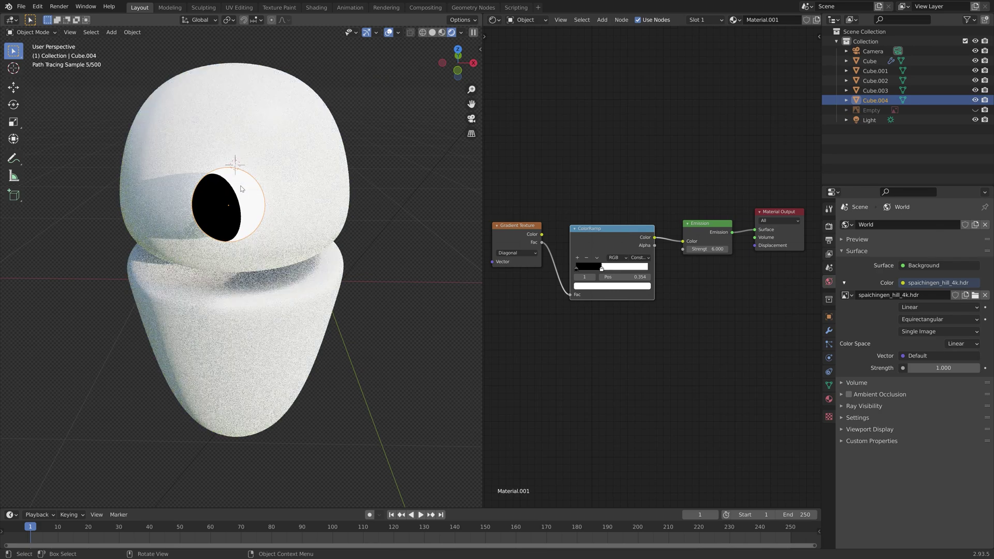
key(ctrl+shift+s)
click(608, 437)
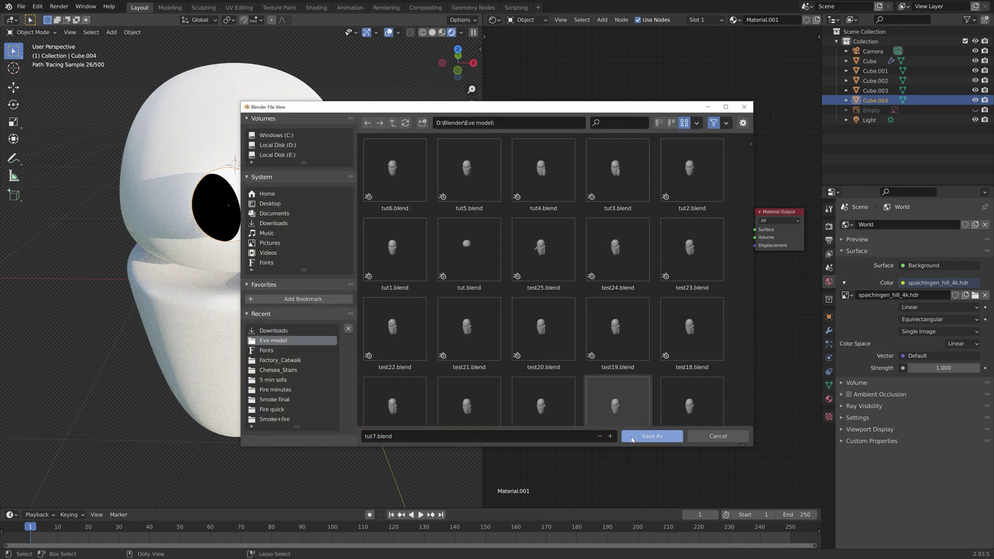
click(652, 437)
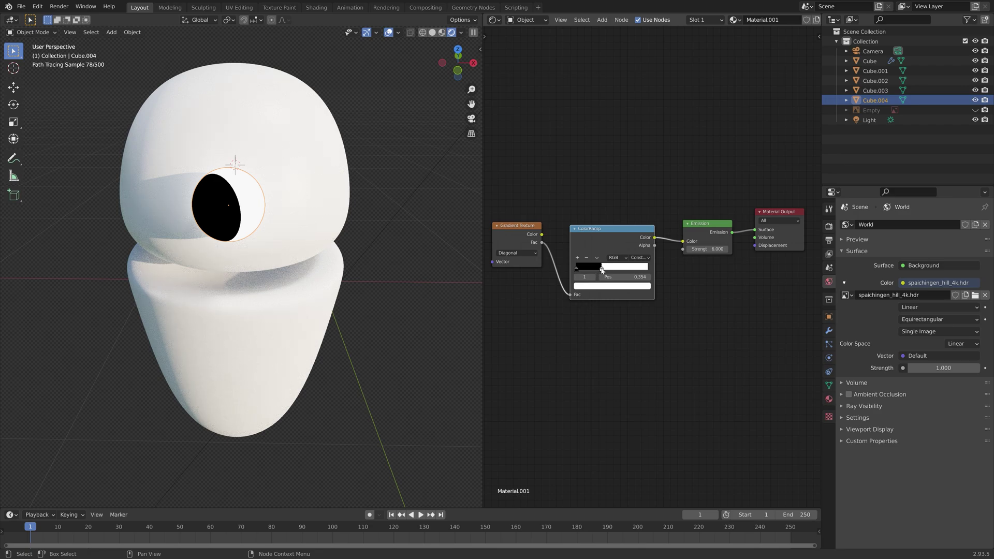
Reposition the ColorRamp's white stop and add a third color stop to the ramp
drag(603, 270, 588, 269)
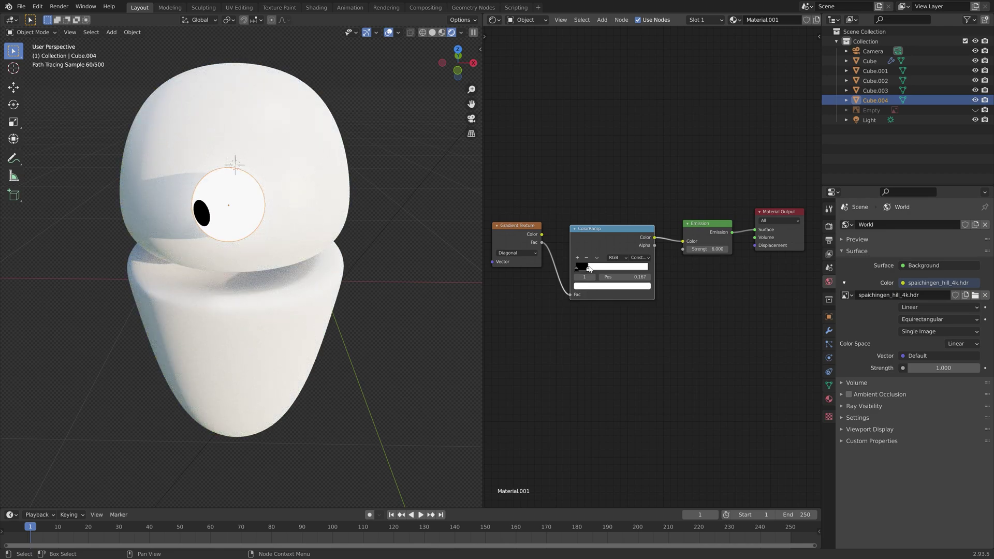
drag(589, 269, 608, 271)
click(578, 258)
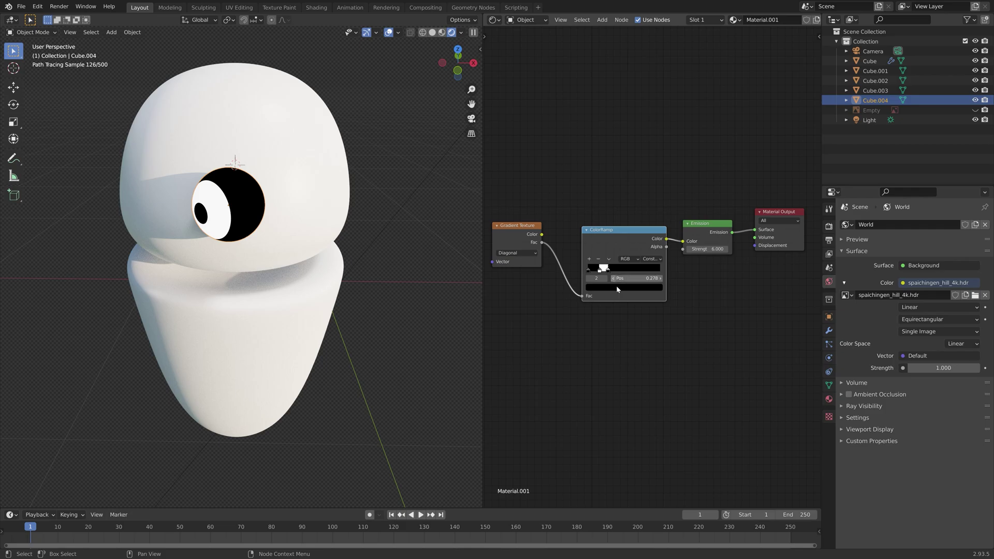
Color the ColorRamp's last stop white and its middle stop at 0.158 light blue
click(617, 289)
drag(649, 222, 649, 191)
click(600, 270)
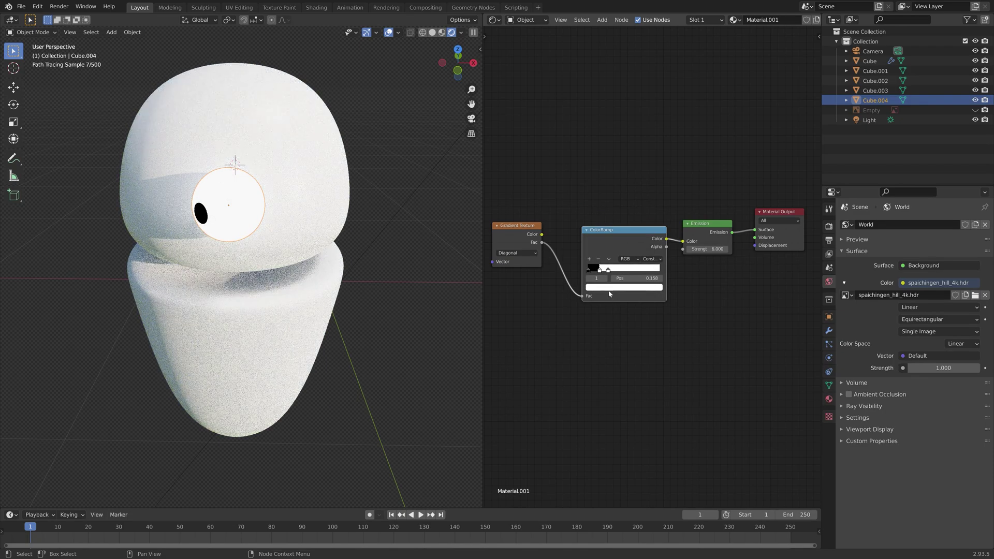
click(610, 289)
click(614, 196)
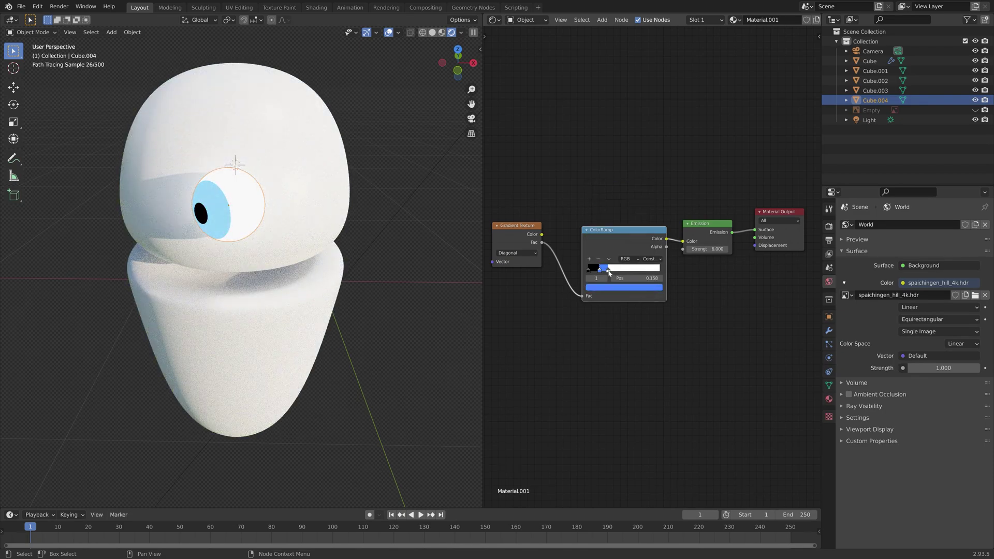
Move the ColorRamp's white stop inward to about 0.217 and change the middle stop to a darker blue
click(601, 270)
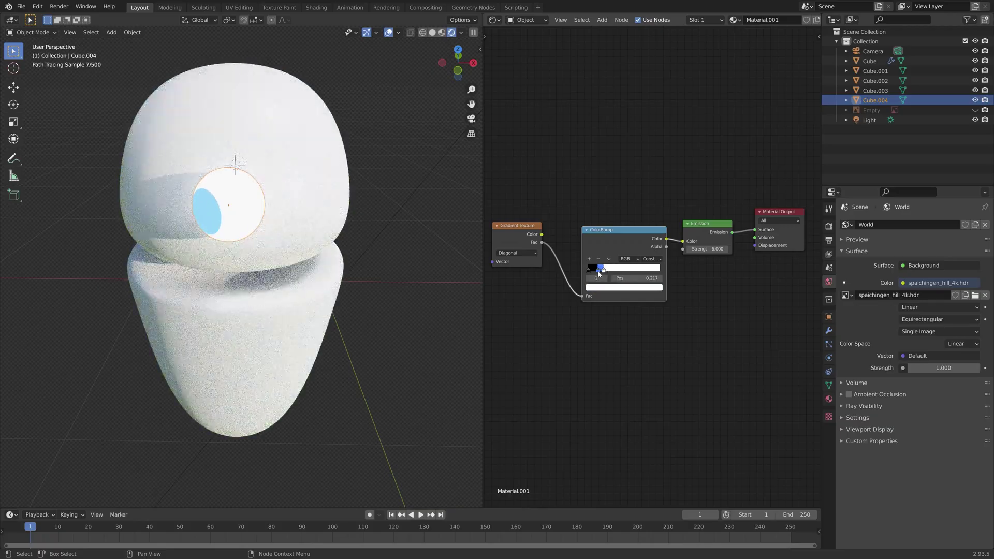
click(600, 270)
click(618, 288)
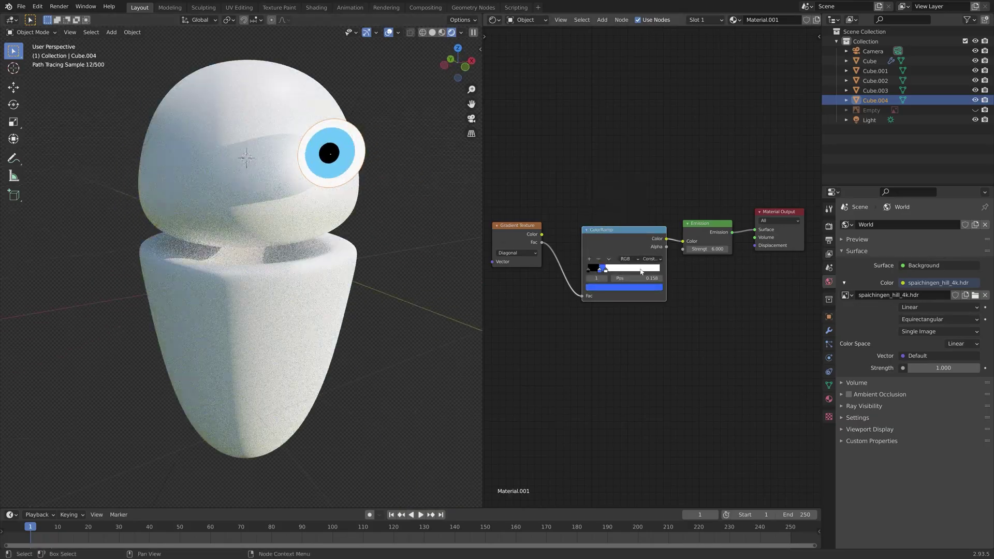
click(619, 287)
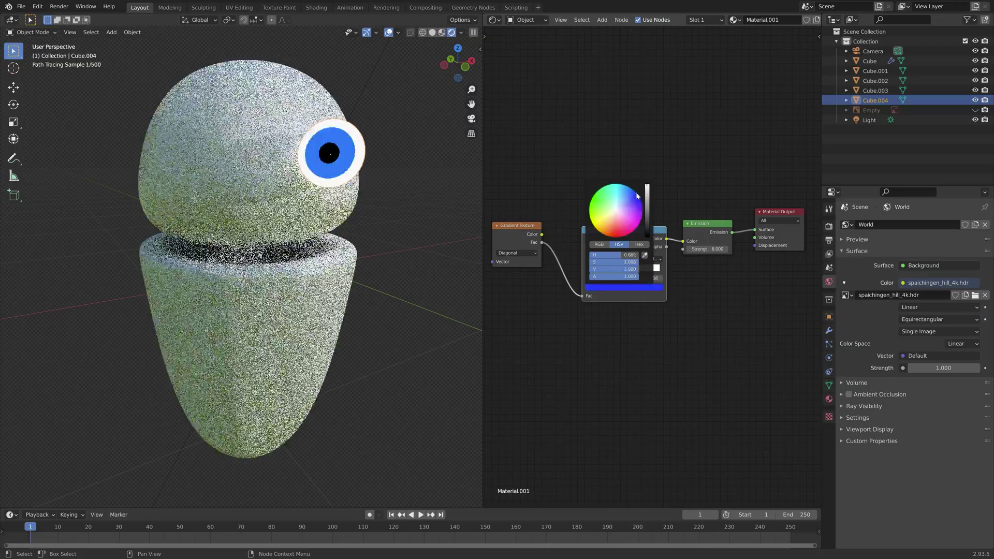
click(613, 220)
drag(613, 220, 609, 230)
drag(647, 187, 648, 226)
click(631, 285)
click(600, 225)
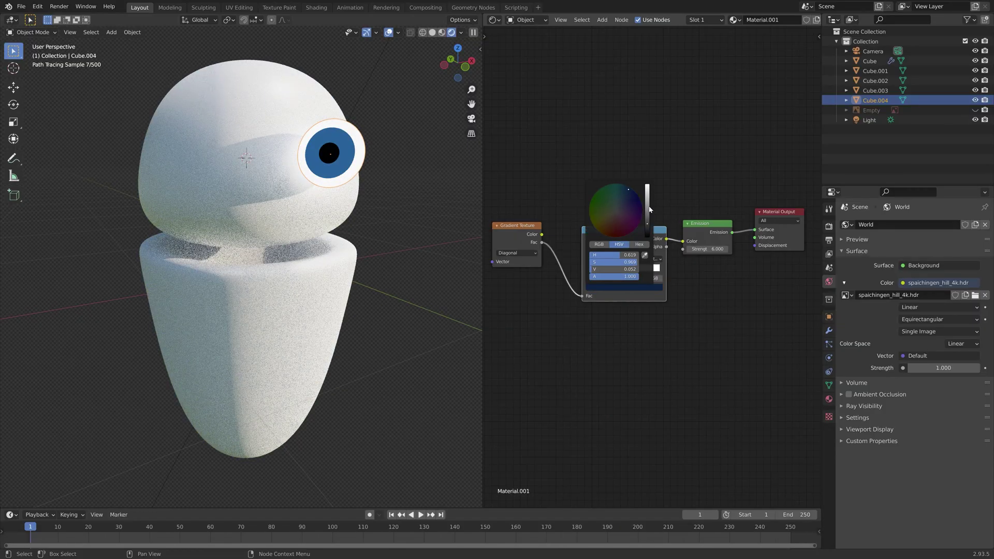
Reposition the ColorRamp's blue middle stop to 0.155
click(599, 270)
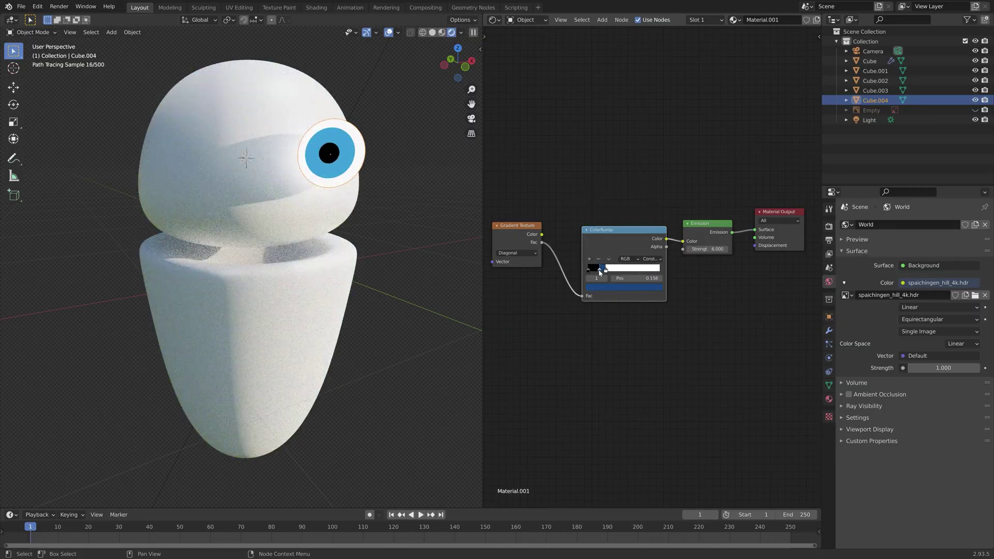
click(604, 271)
drag(597, 269, 600, 271)
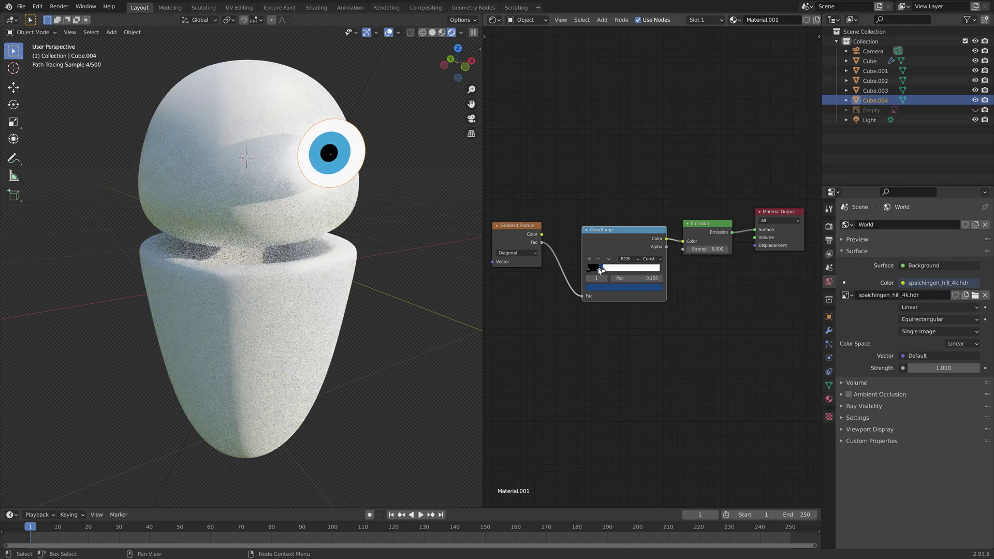
Save the scene under the incremented file name tut8.blend
middle_drag(409, 217, 386, 216)
key(ctrl+shift+s)
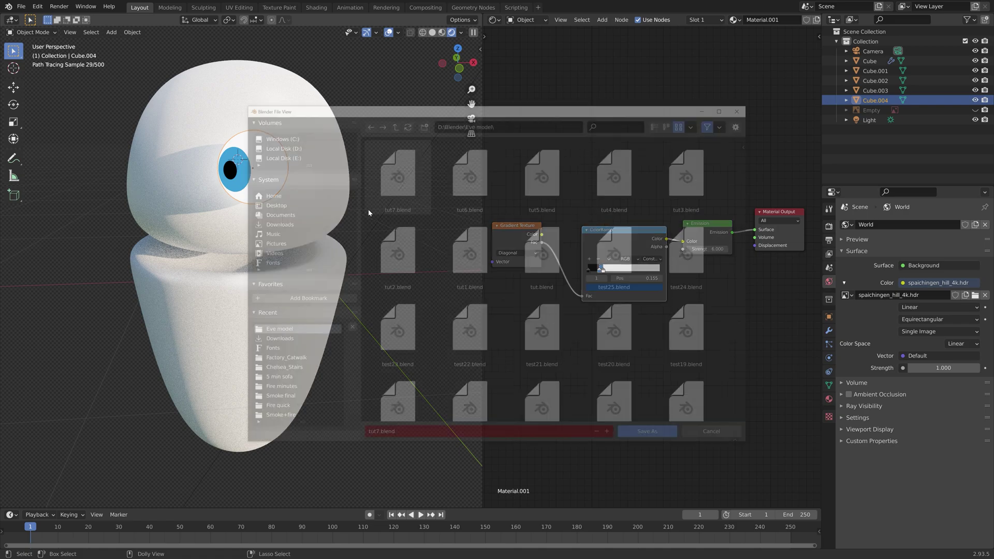
key(Return)
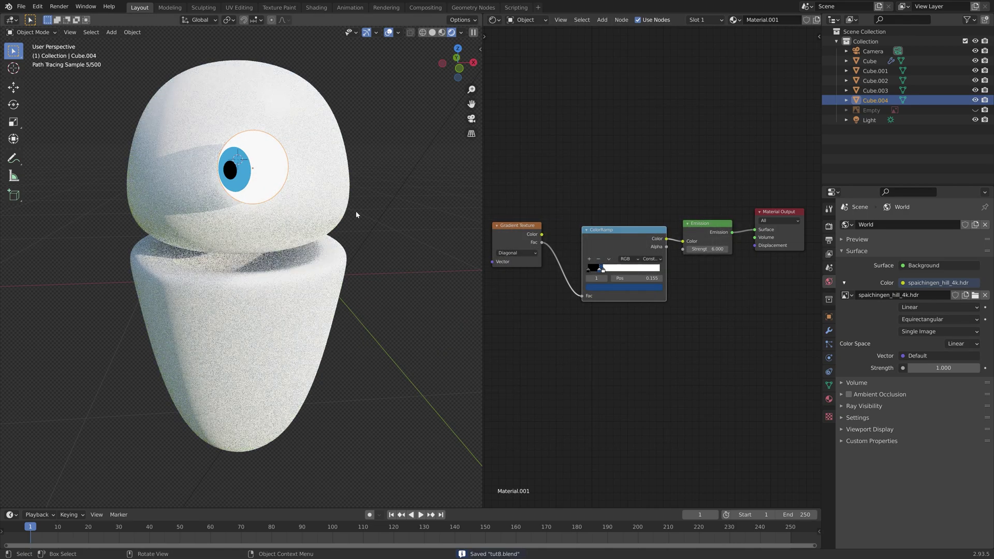
Rotate the eyeball about 36° around global Z so its pupil turns toward the front
key(r)
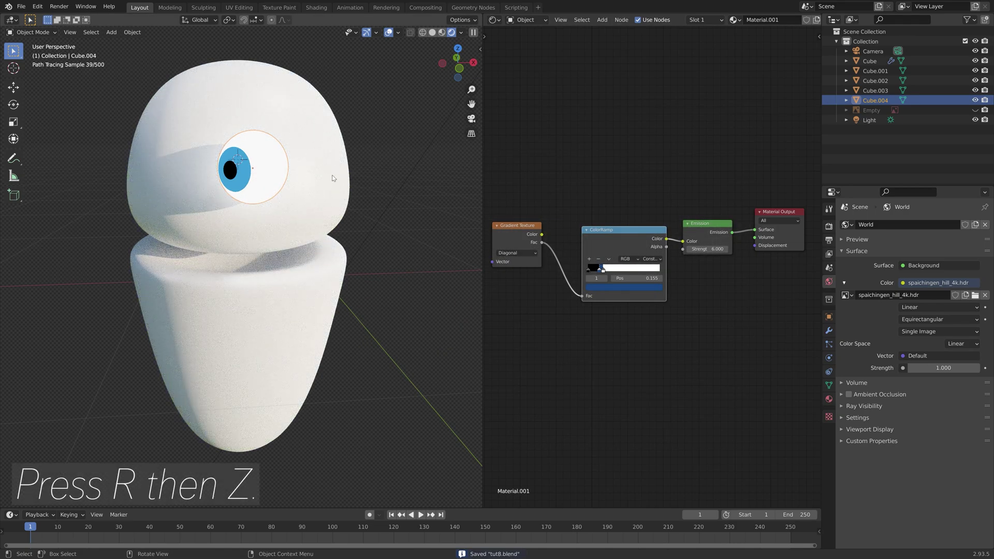
key(z)
click(315, 133)
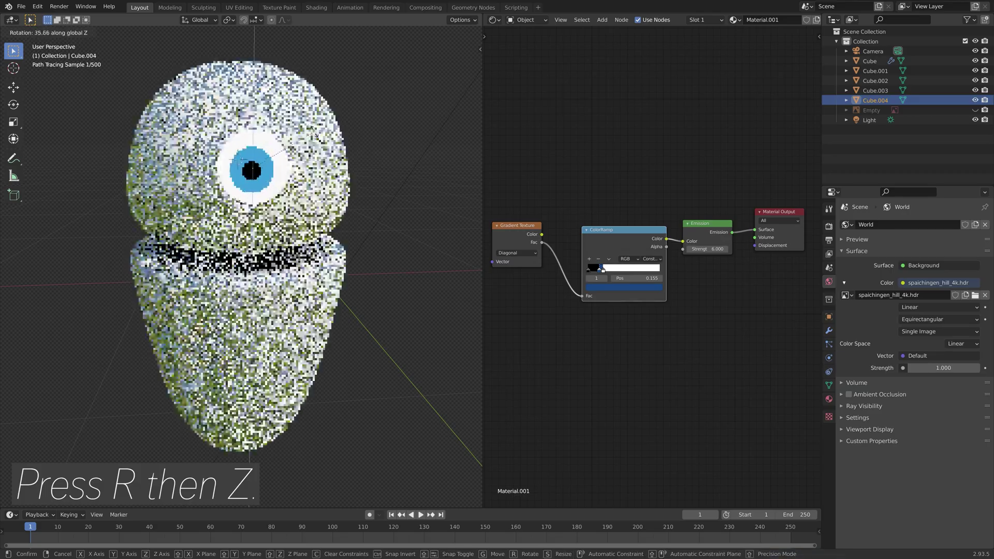
middle_drag(314, 133, 378, 165)
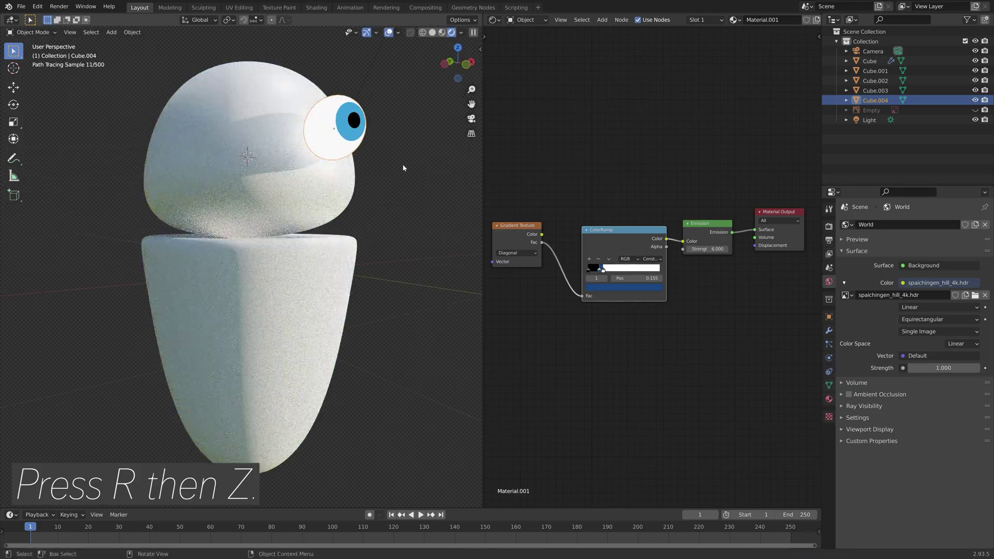
middle_drag(433, 123, 375, 151)
Fine-tune the eyeball's rotation around global Z in front view to center the pupil
key(KP_1)
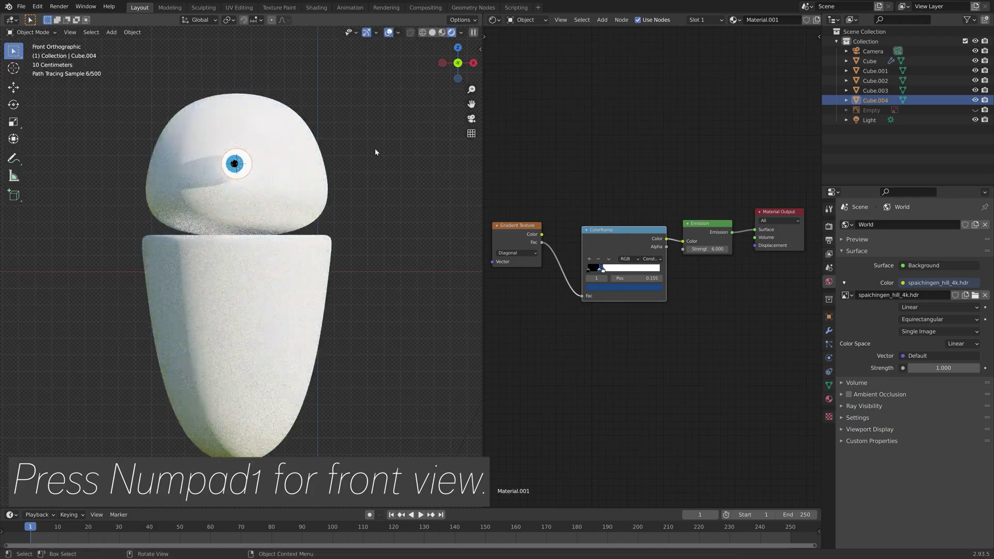
key(r)
key(z)
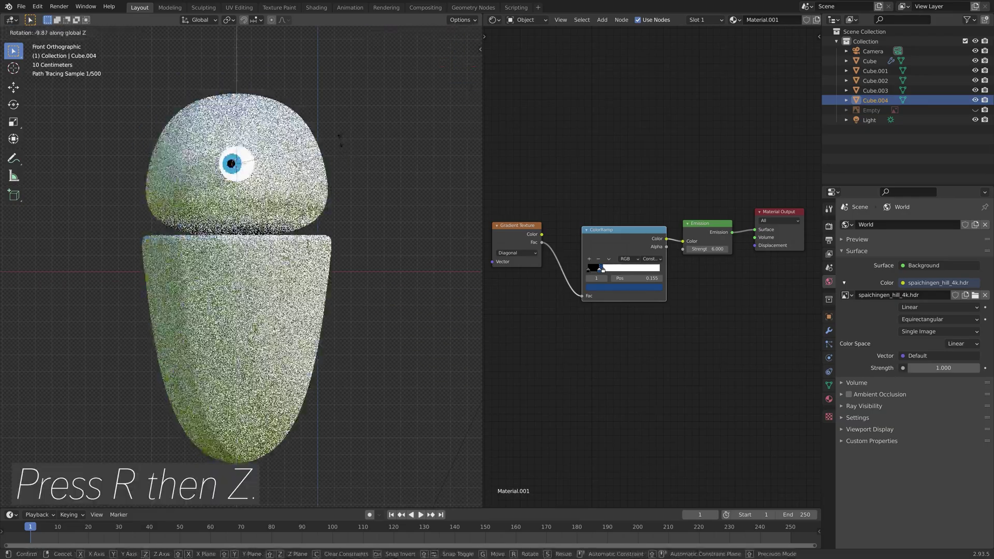
click(380, 182)
Move the eyeball up and toward negative X on the face, then push it along global Y into the head
key(g)
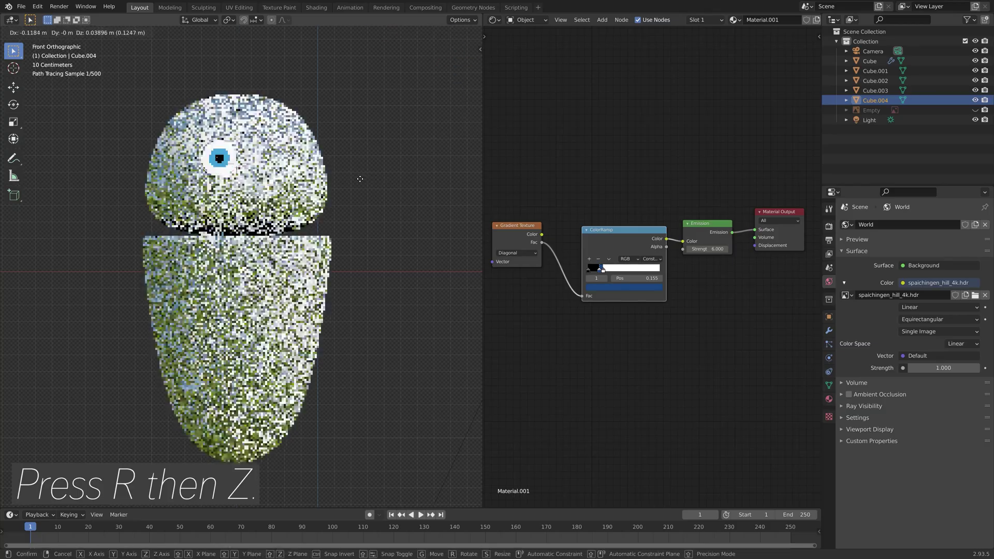
click(340, 171)
middle_drag(340, 166, 383, 181)
key(g)
key(y)
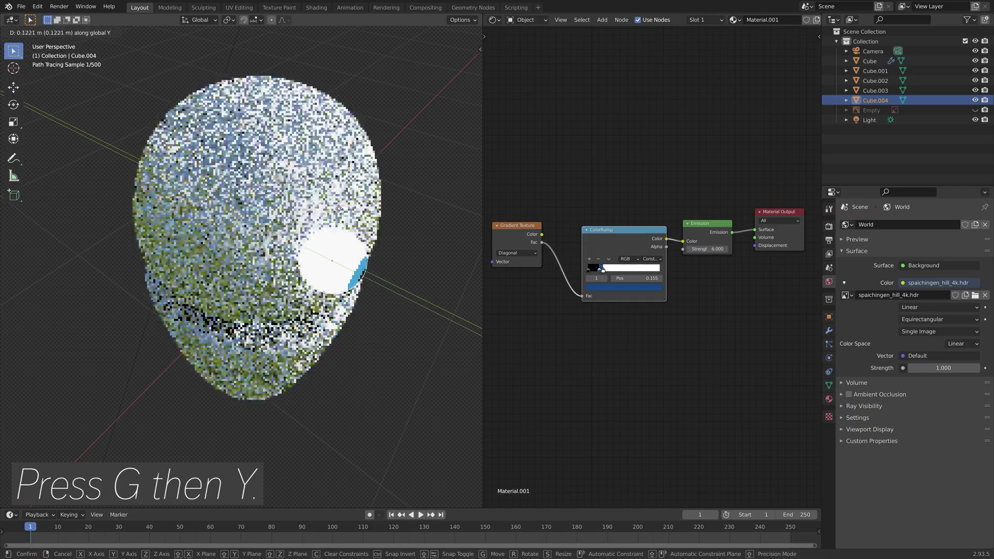
click(377, 271)
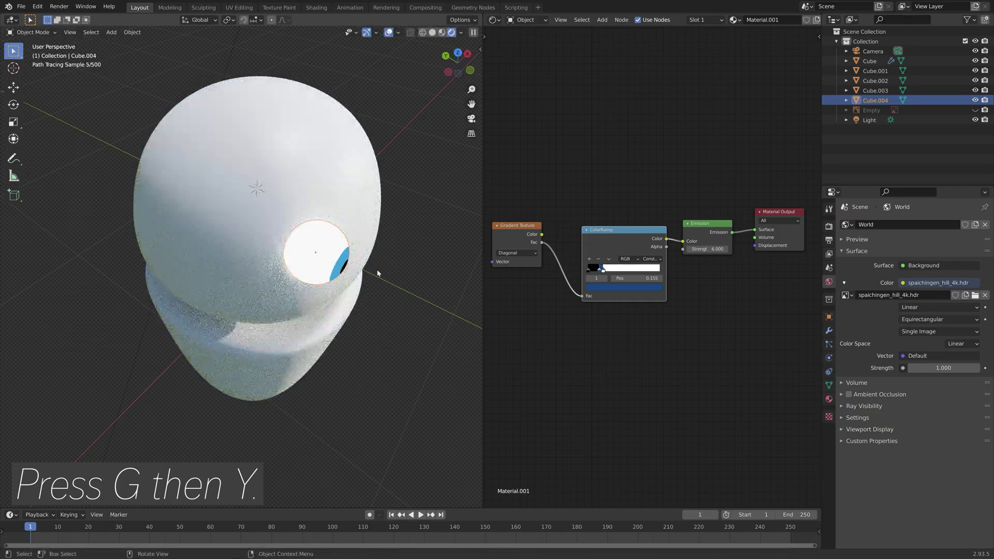
Adjust the eyeball's depth along global Y and shift it slightly along X toward the middle of the face
middle_drag(378, 271, 301, 244)
key(g)
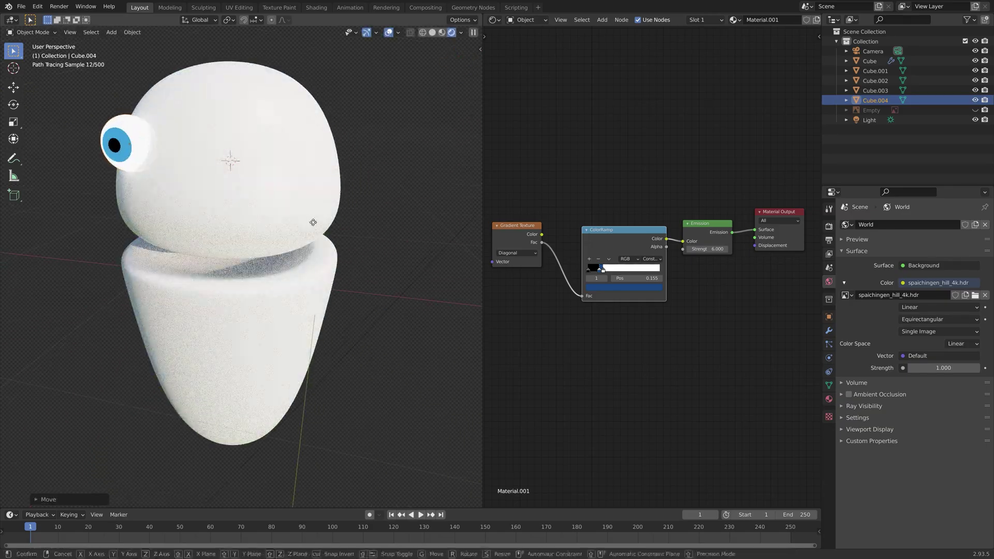
key(y)
click(306, 224)
middle_drag(307, 223, 268, 200)
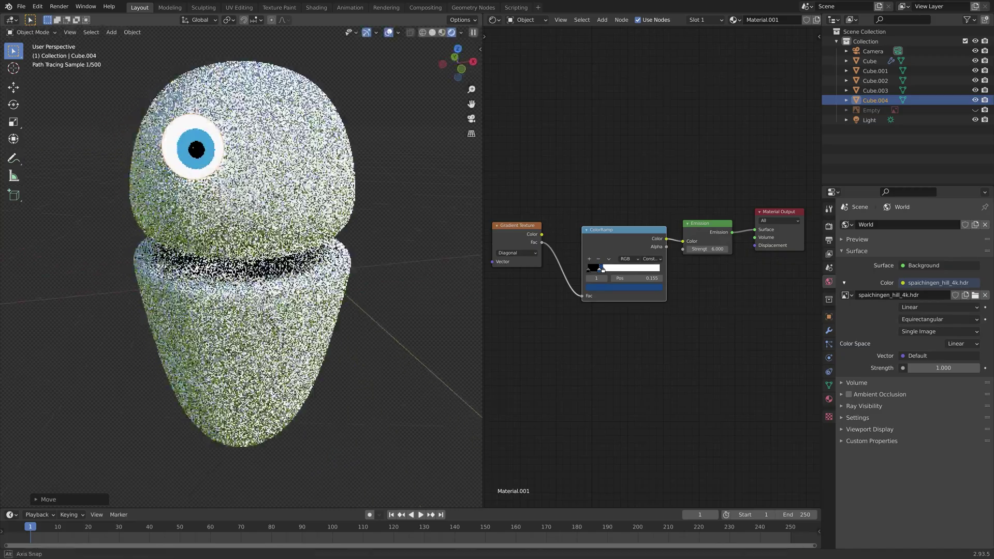
key(x)
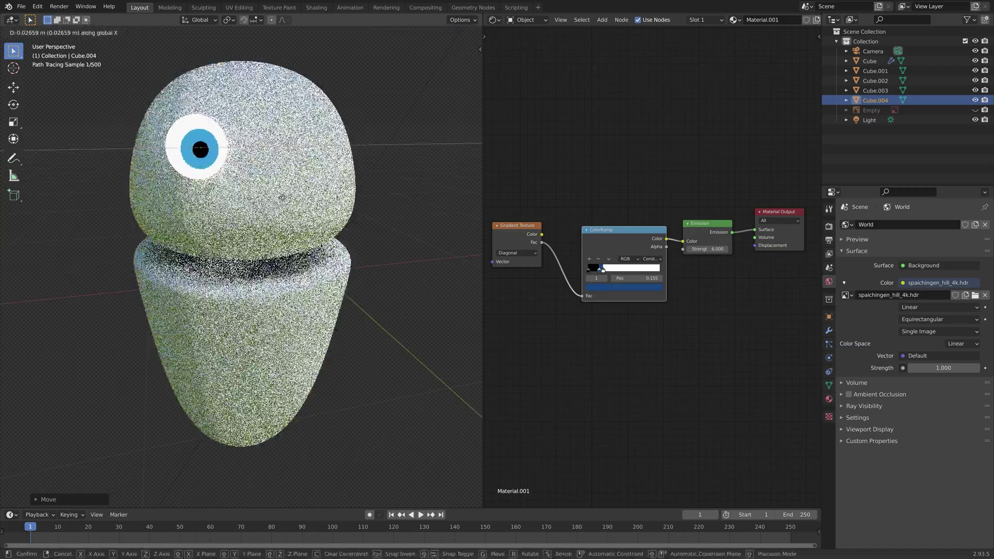
click(288, 196)
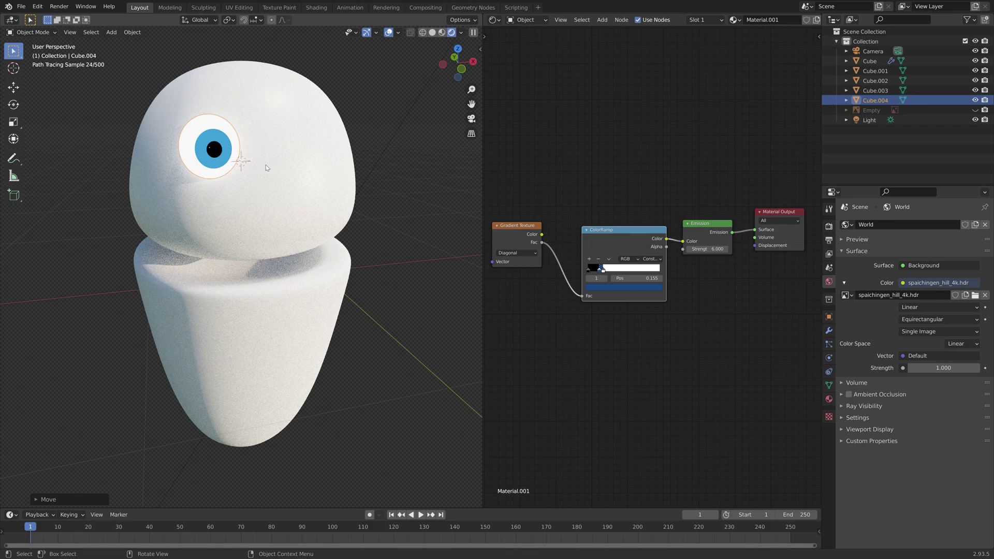
Duplicate the eyeball in place and scale the copy up to about 1.14 as an outer shell
key(shift+d)
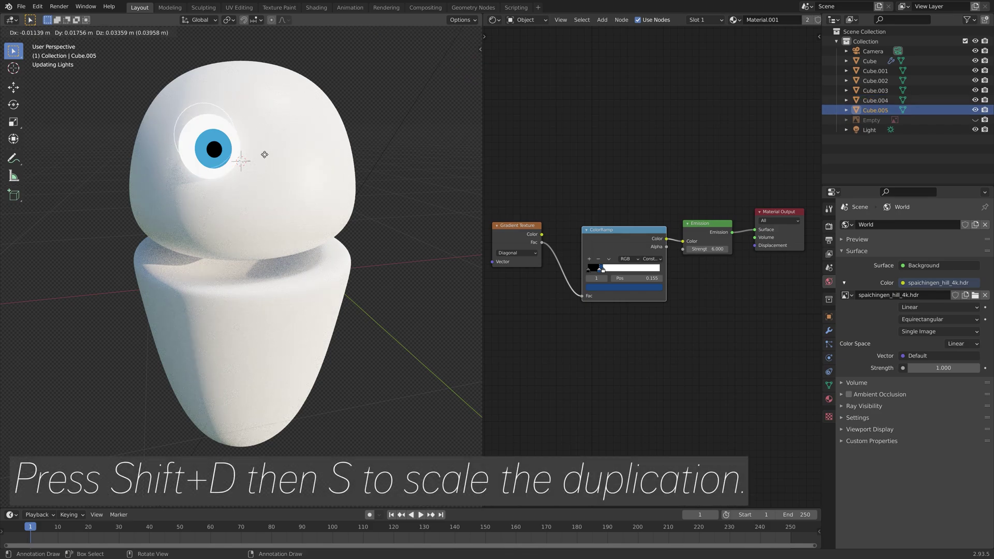
key(s)
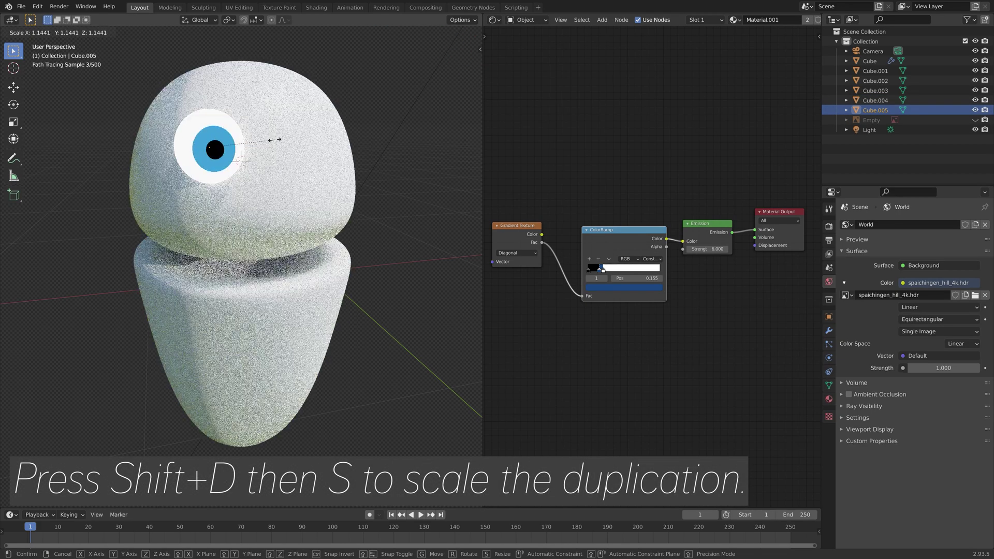
click(279, 143)
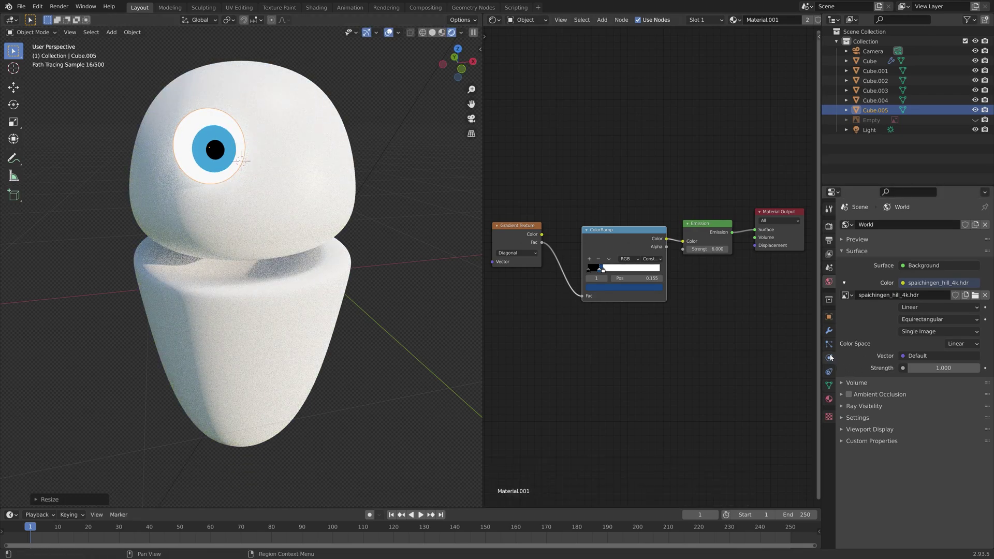
Replace the outer eye shell's material with a new Glass BSDF material with a roughness of 0.25
click(829, 399)
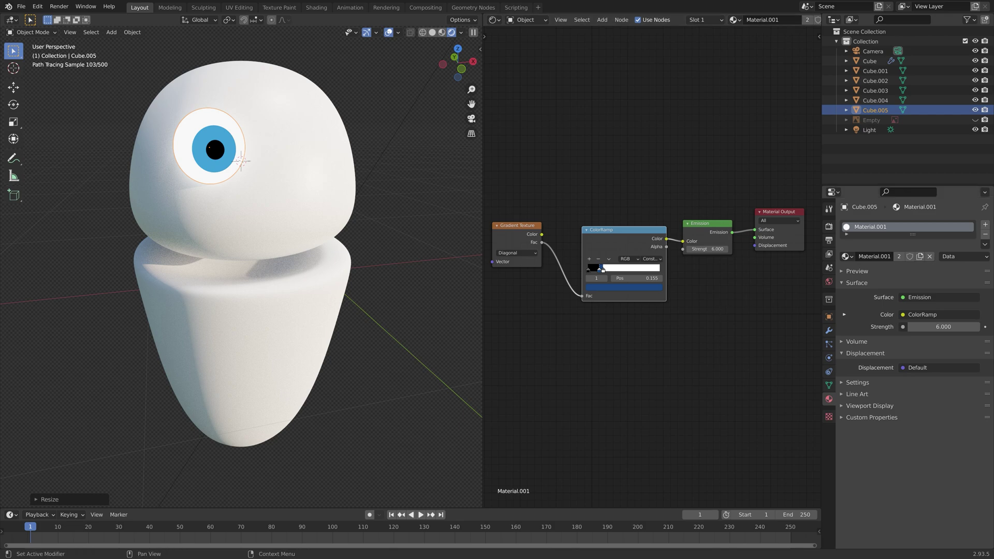
click(986, 234)
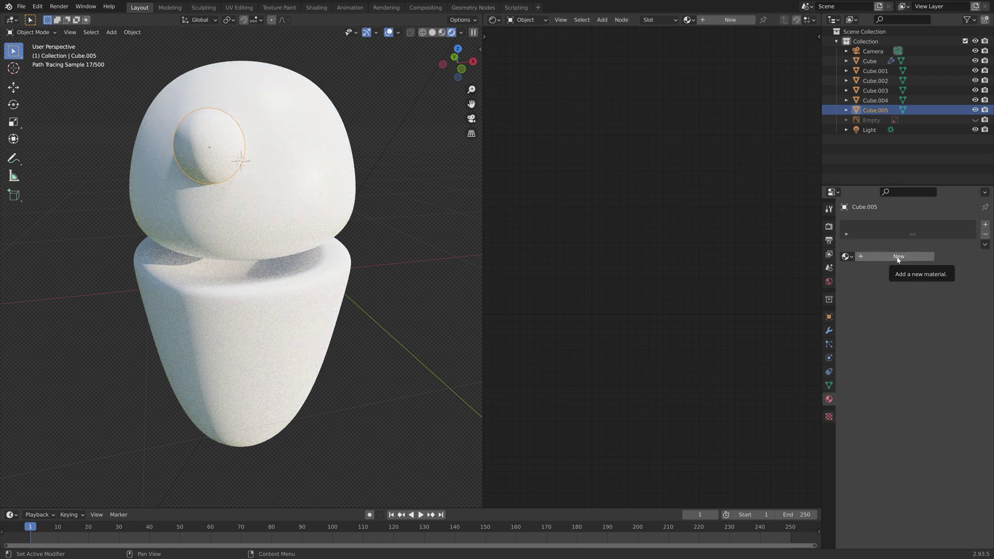
click(899, 257)
click(914, 298)
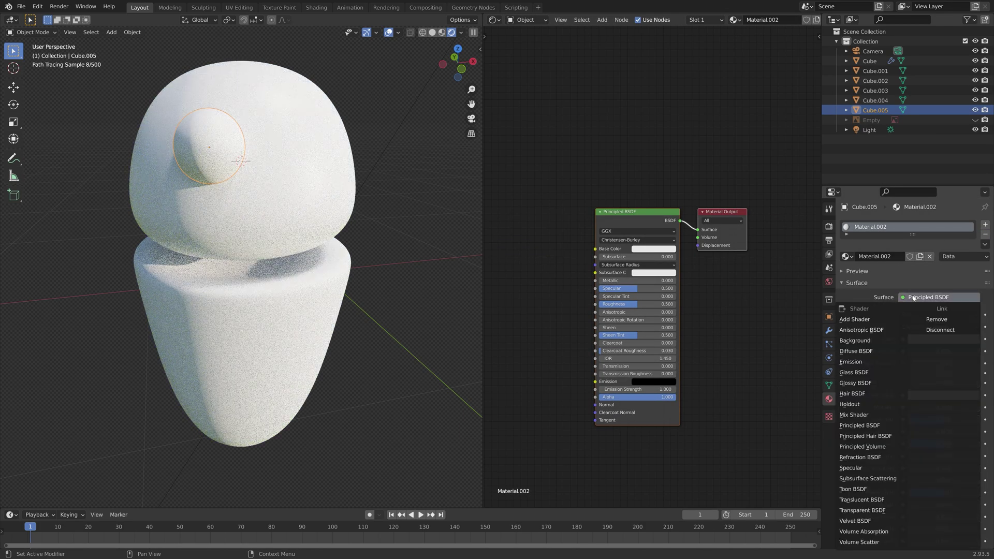
click(869, 373)
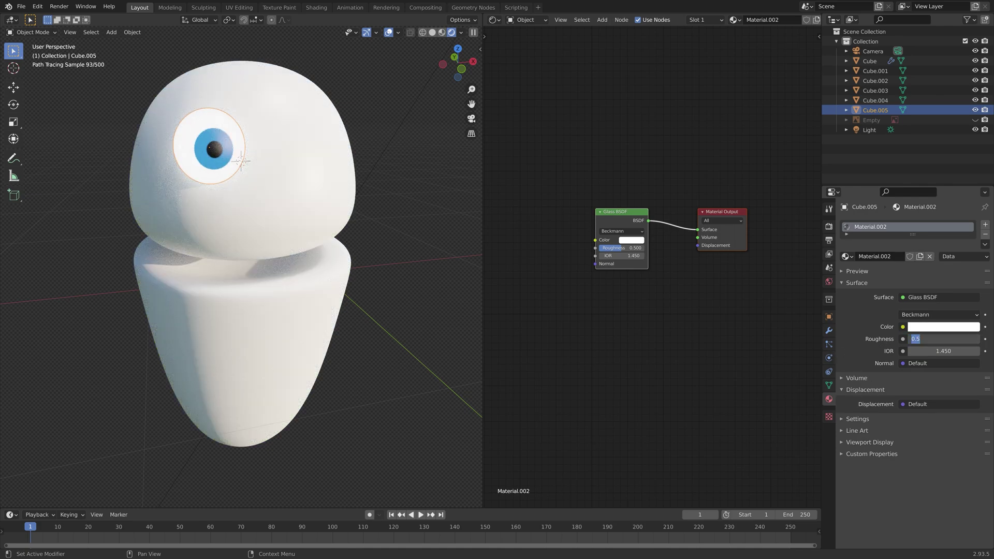
text(0.25)
key(Return)
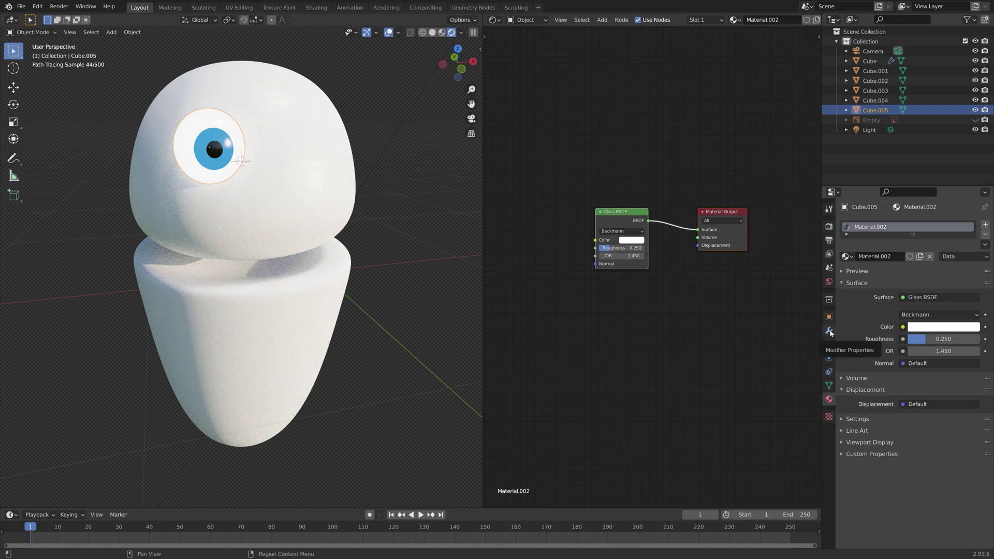
Scale the glass shell up by about 1.23, then back down by about 0.86 to fit around the eyeball
key(s)
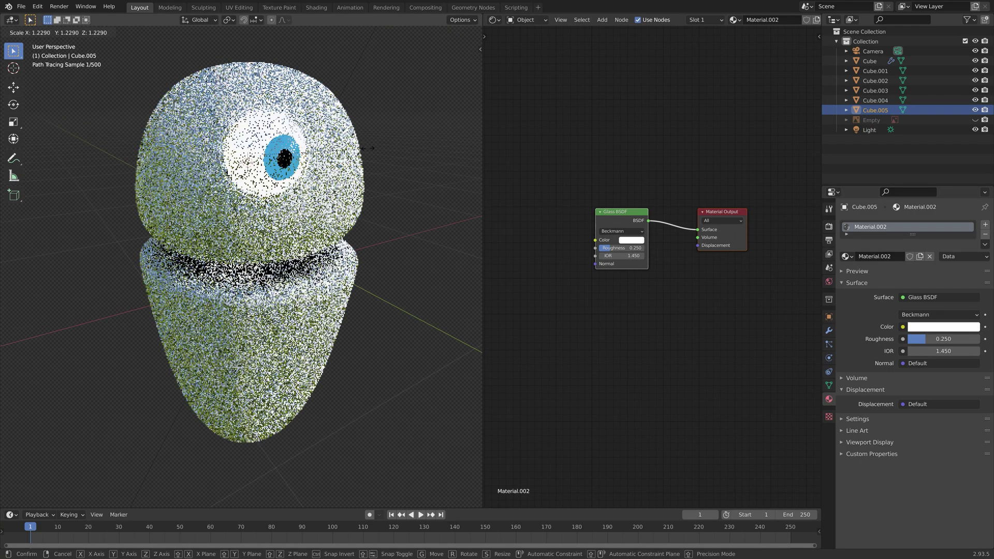
click(374, 144)
key(s)
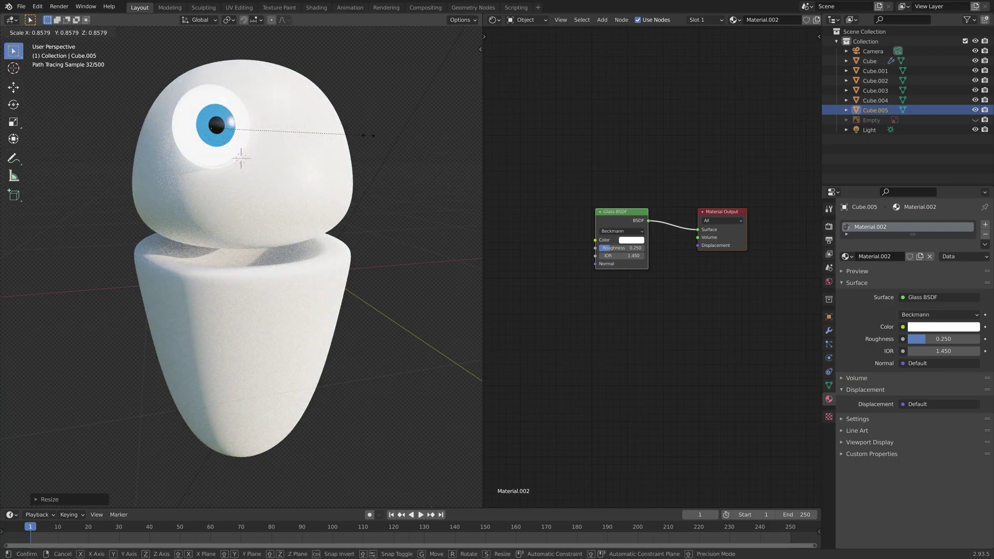
click(368, 136)
Add the inner eyeball to the selection and scale it together with the glass shell down by about 0.76
shift+click(875, 100)
key(s)
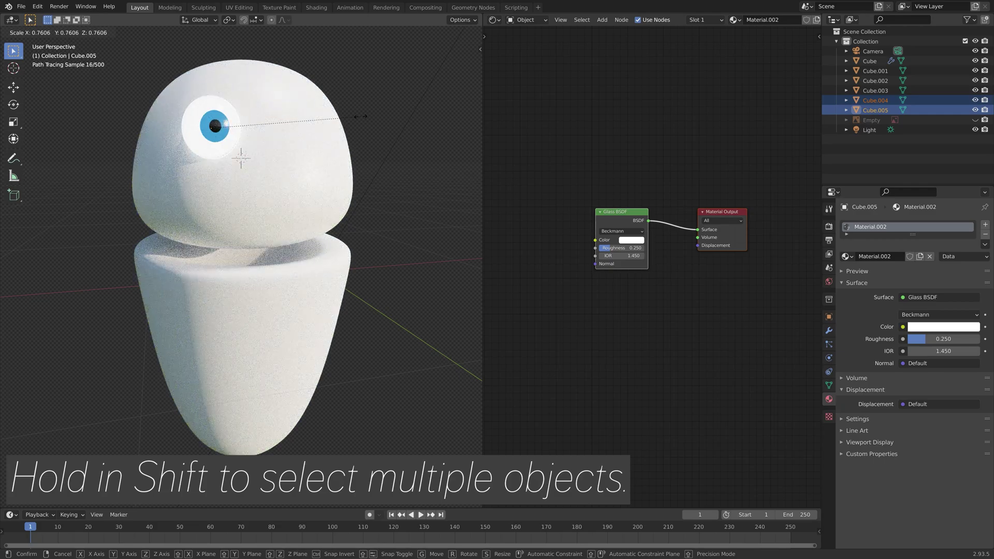
click(361, 116)
middle_drag(361, 116, 318, 239)
scroll(291, 170, down, 5)
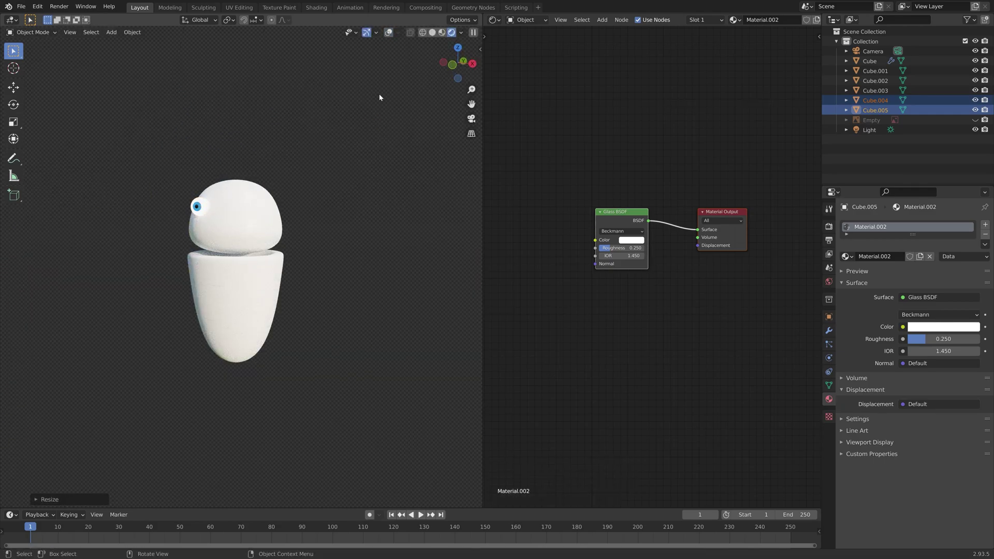
key(s)
click(321, 187)
Move the eyeball and its glass shell along the X axis, inward from the edge of the head
key(g)
key(x)
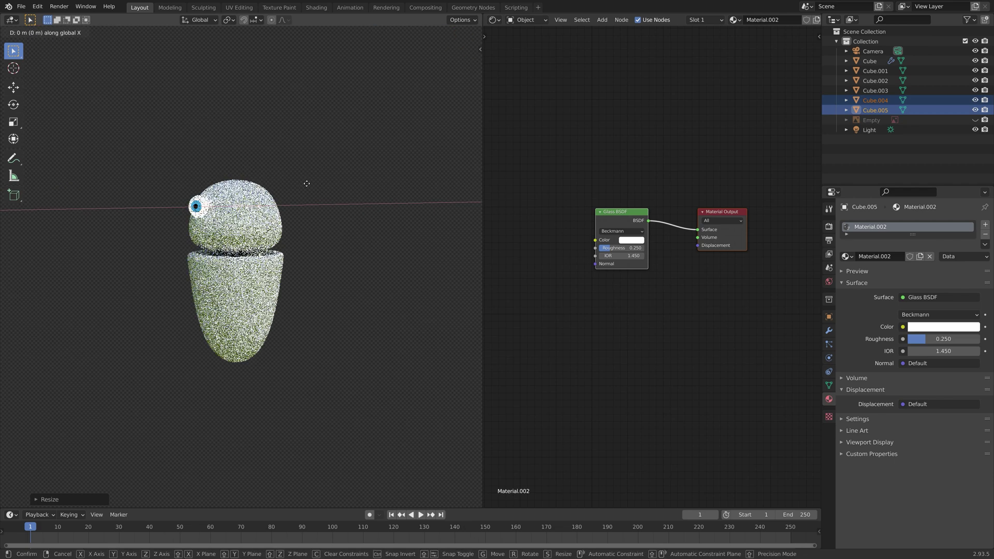
click(293, 201)
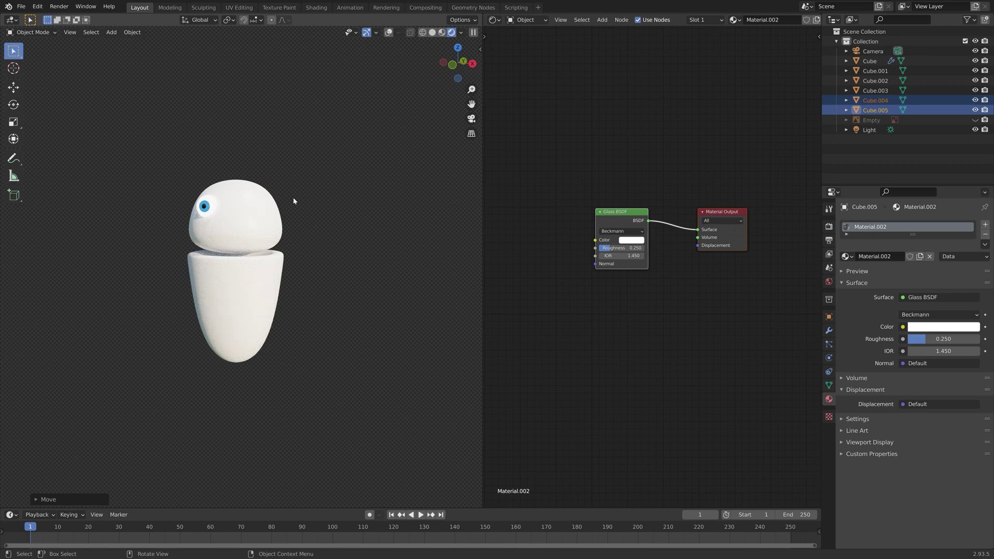
In front view, duplicate the eyeball with its glass shell and offset the copy about 0.37 m along X as the second eye
key(KP_1)
key(KP_Decimal)
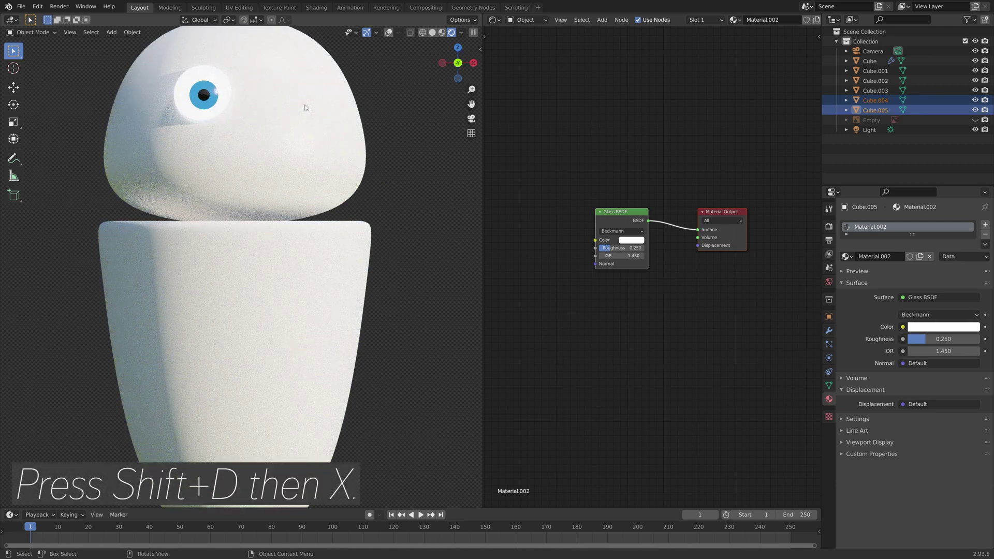
key(shift+d)
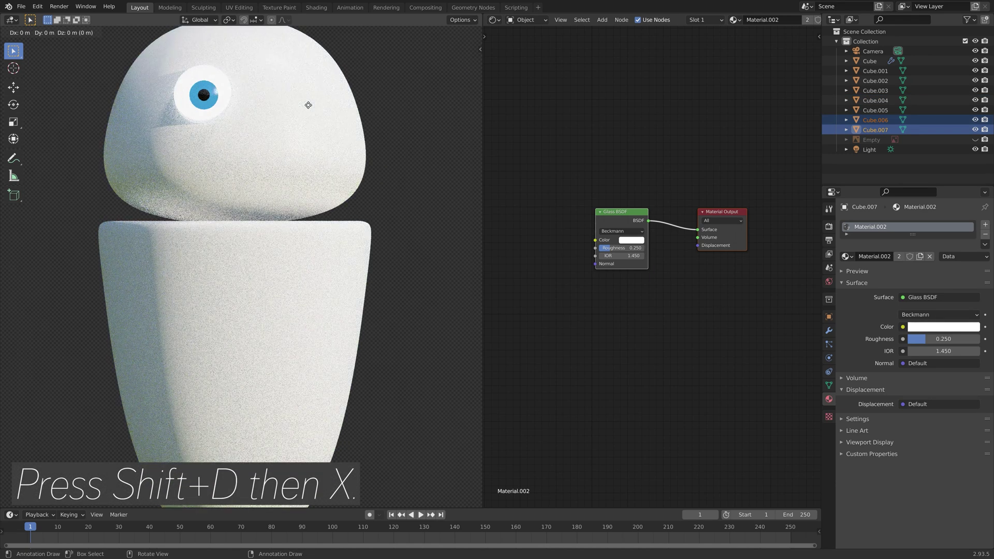
key(x)
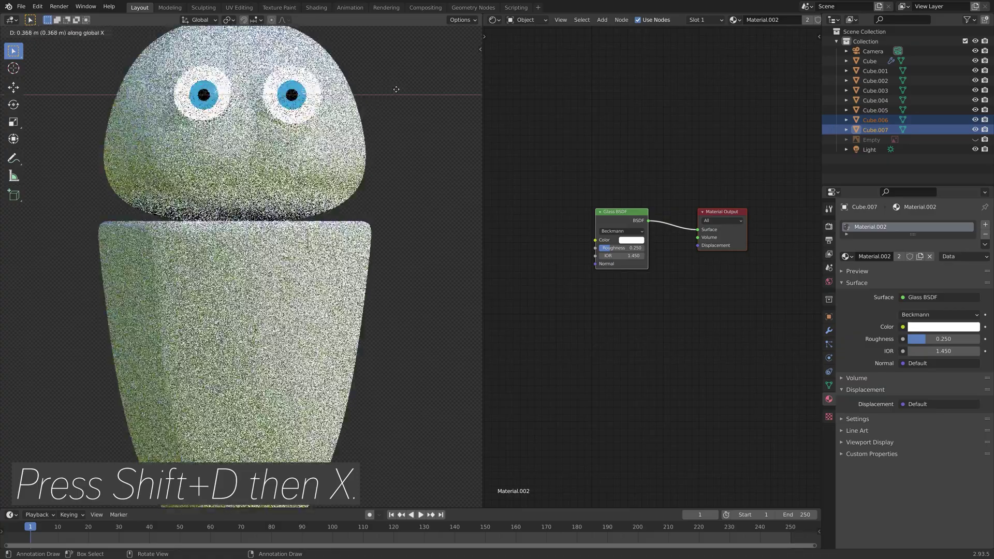
click(398, 87)
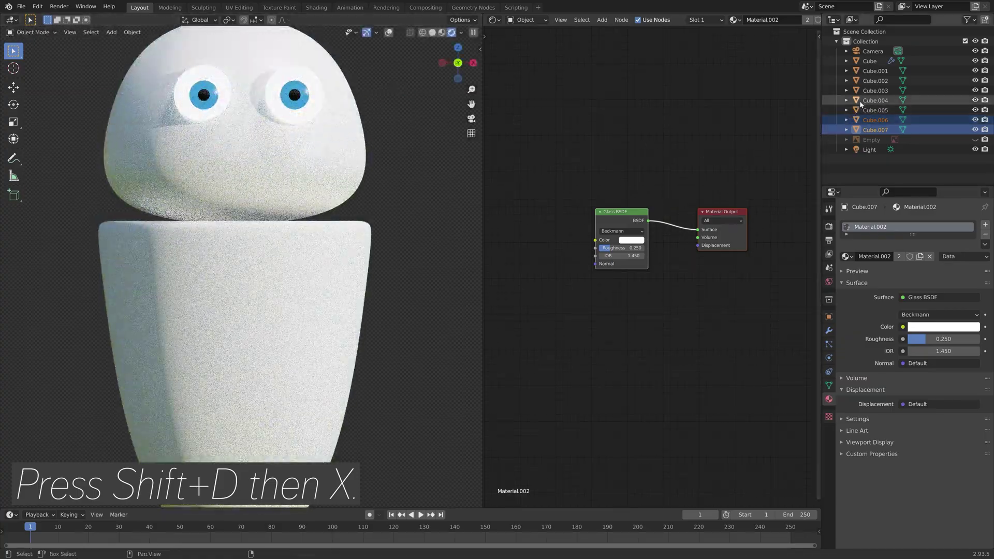
Select all four eye objects, Cube.004 to Cube.007, and move them together along negative X to centre them on the head
shift+click(860, 100)
key(shift+d)
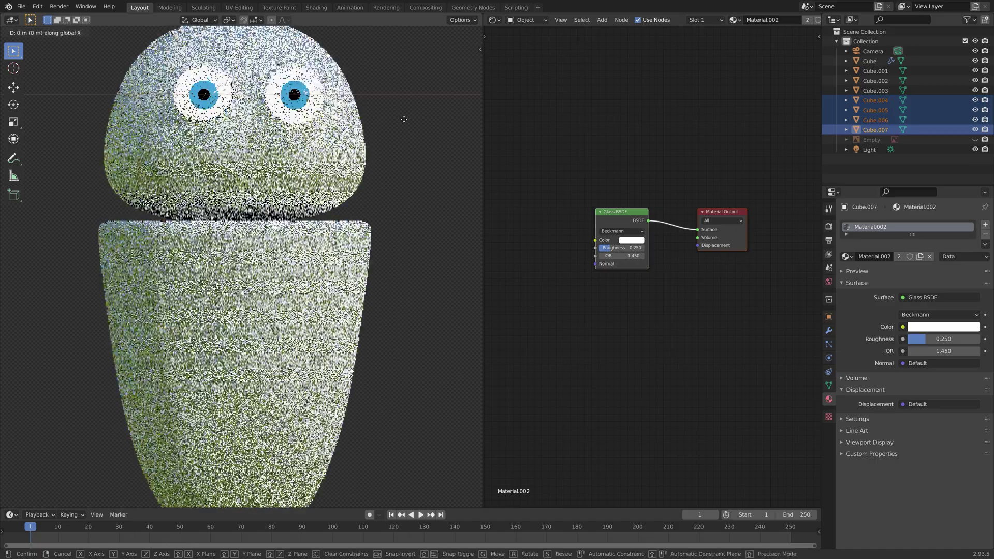
key(x)
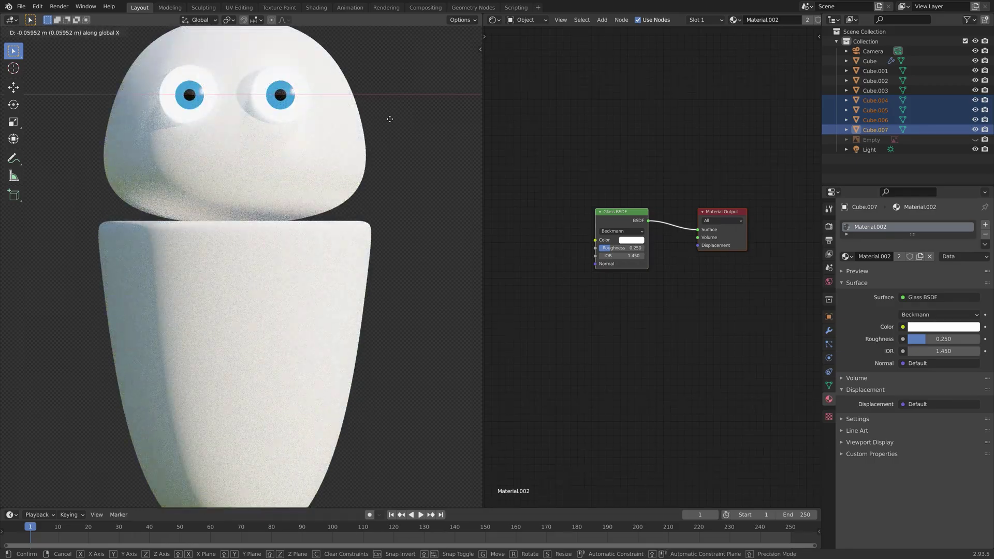
click(383, 119)
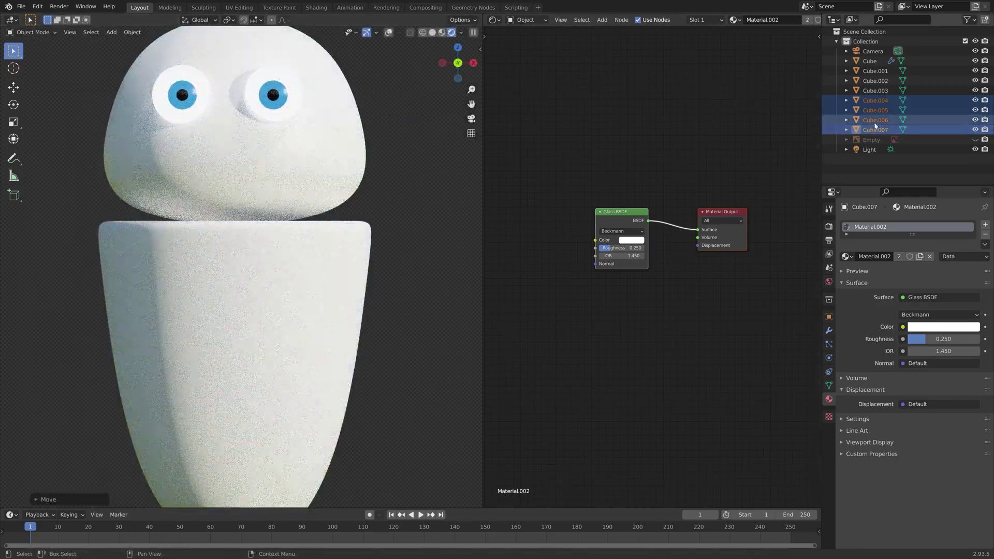
Move the second eye, Cube.006 and Cube.007, slightly outward along the X axis to widen the eye spacing
click(876, 122)
shift+click(875, 130)
key(g)
key(x)
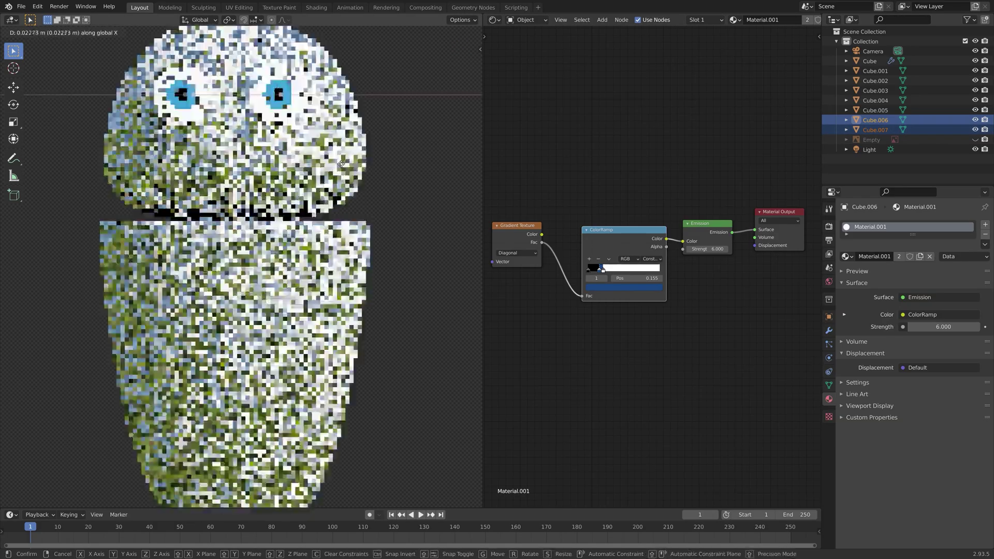
click(341, 163)
scroll(337, 195, down, 4)
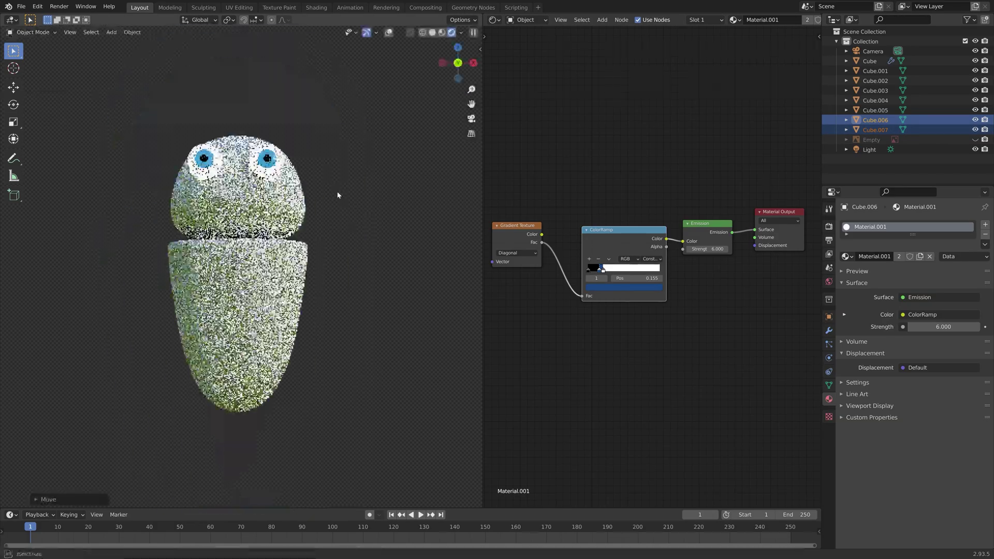
Save the model as a new version named tut9.blend in the Eve model folder
middle_drag(337, 195, 393, 209)
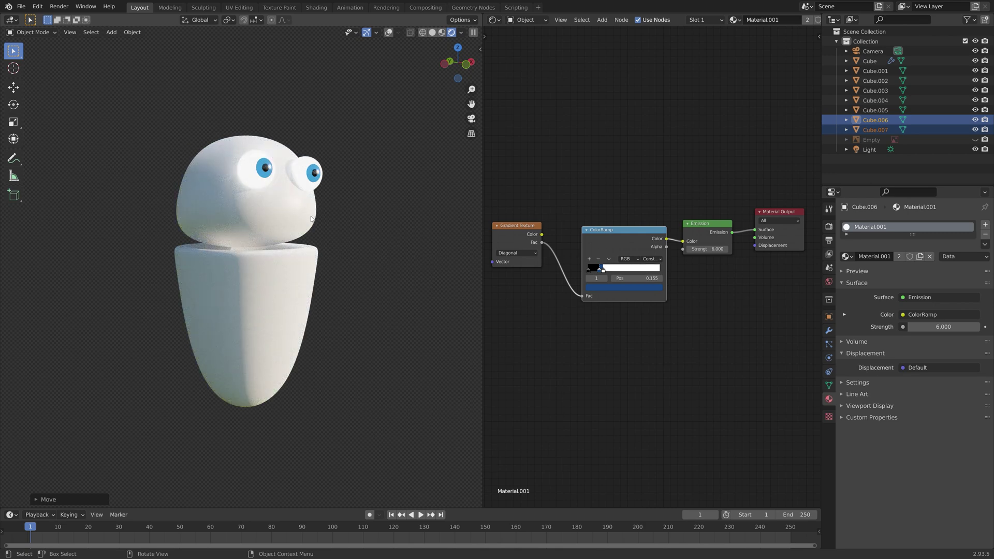
key(ctrl+shift+s)
key(Return)
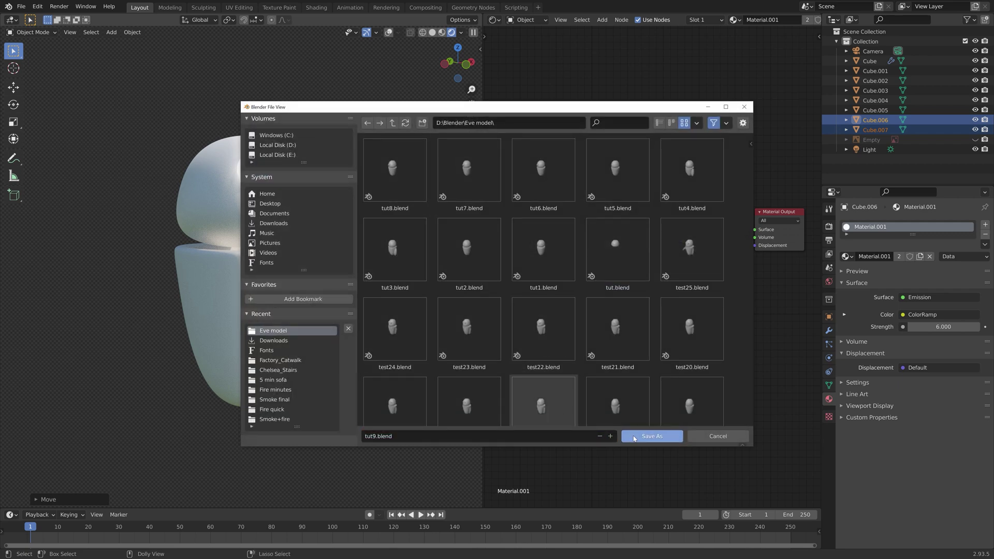
key(Return)
Set the head material's Metallic to 0.7, Specular to about 0.593 and Roughness to about 0.529
middle_drag(362, 238, 299, 230)
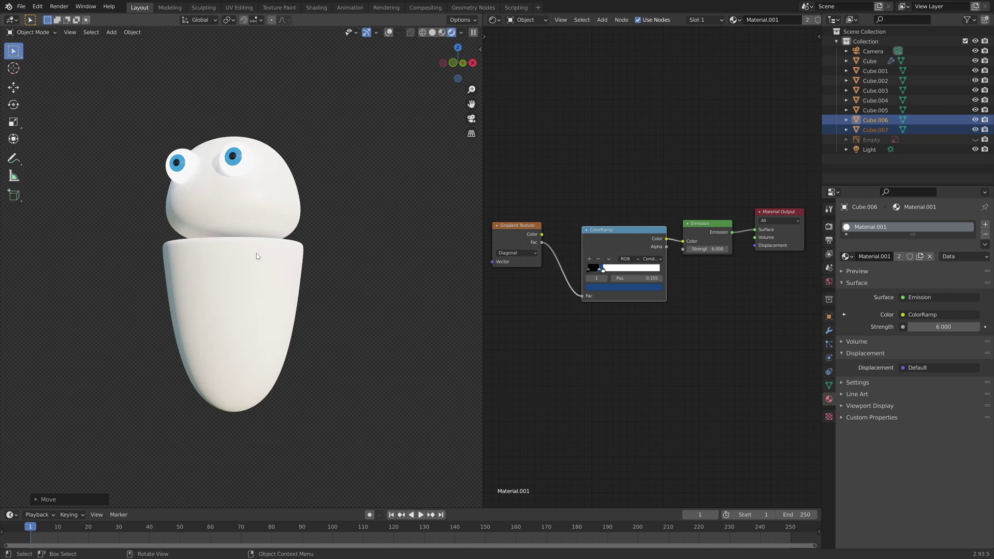
middle_drag(284, 276, 262, 273)
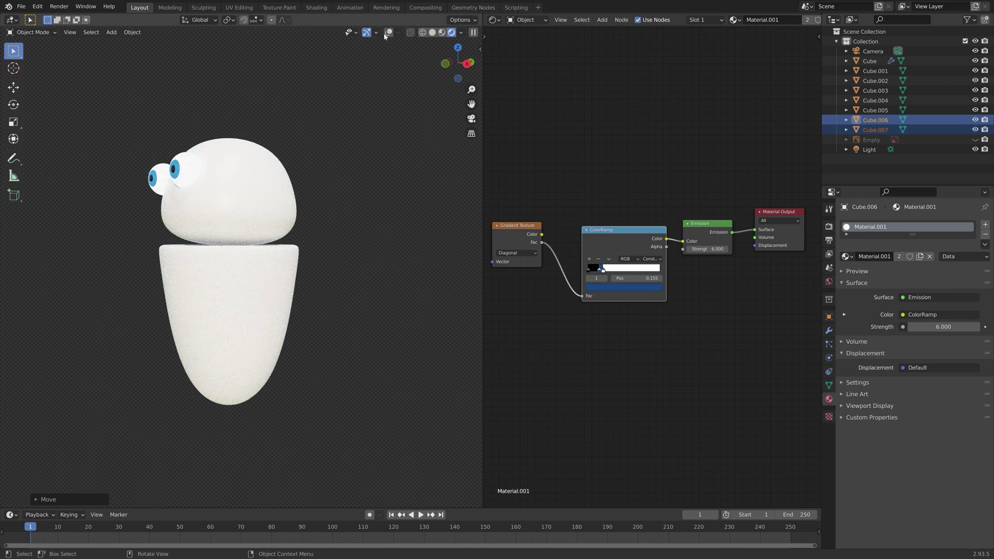
middle_drag(208, 252, 243, 243)
click(268, 202)
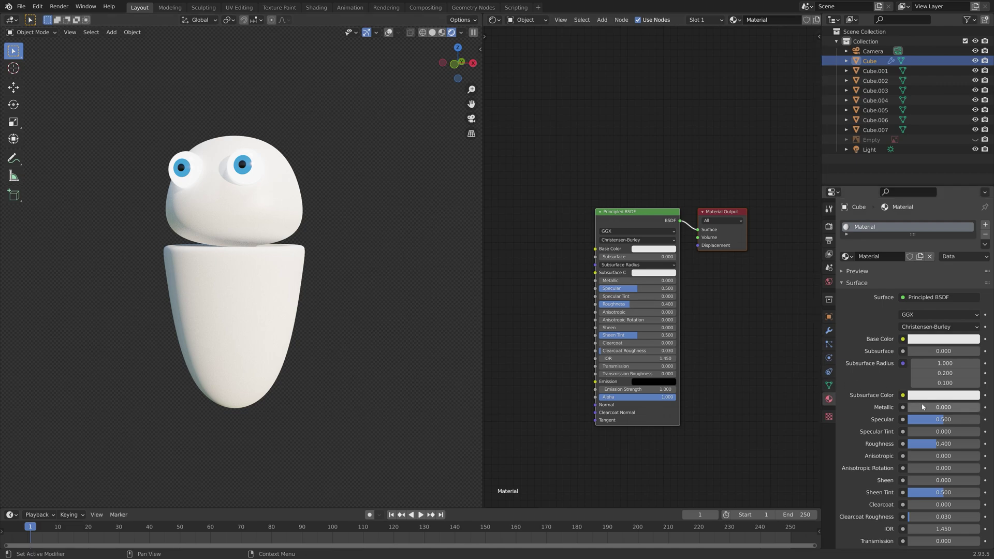
drag(922, 407, 951, 407)
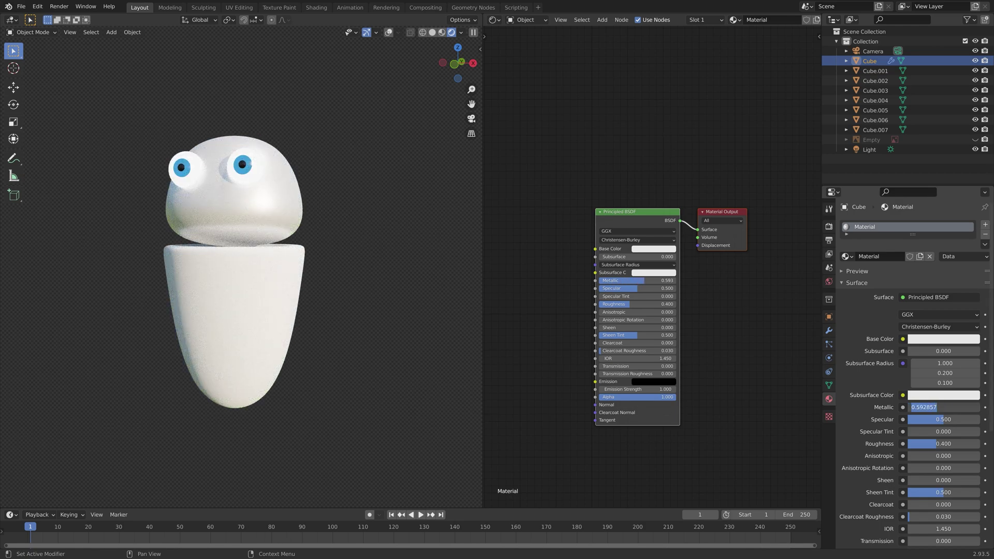
text(0.7)
key(Return)
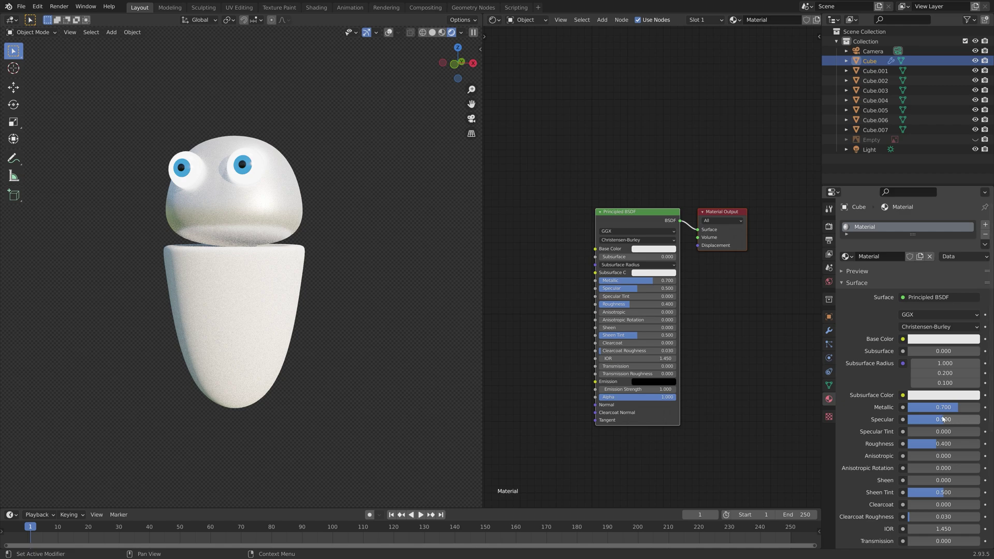
drag(943, 419, 957, 444)
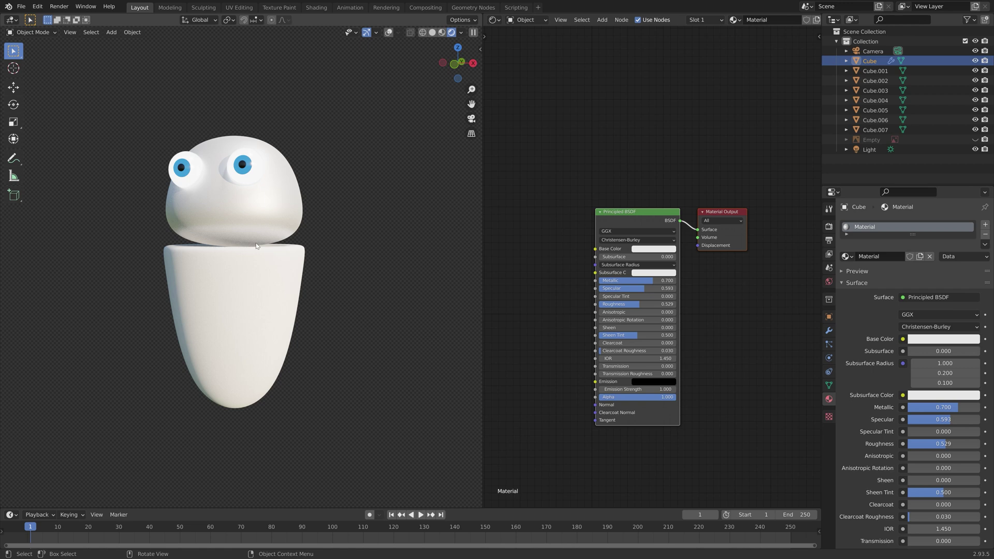
Save the model as a new version named tut10.blend in the Eve model folder
key(ctrl+o)
click(616, 395)
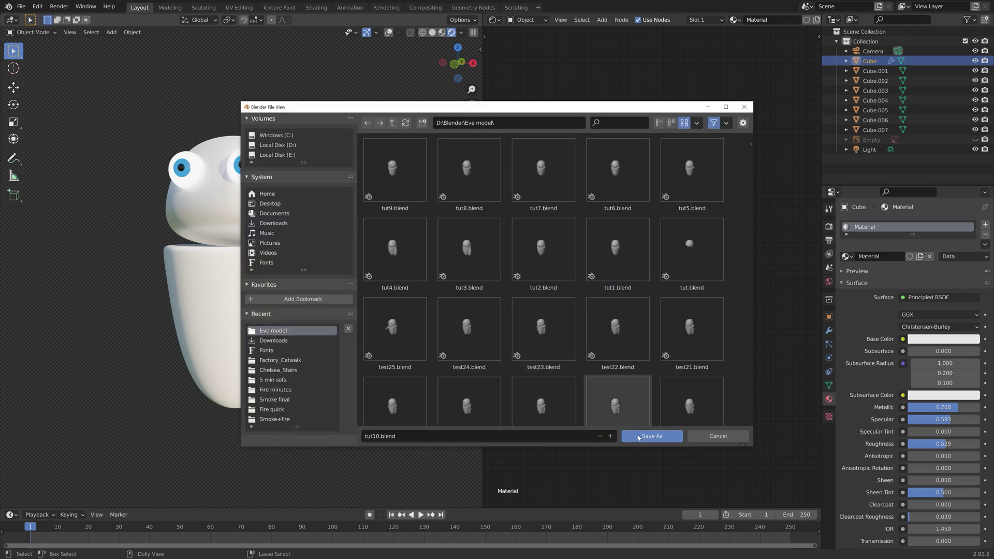
key(Return)
In solid shading, move the arm Cube.002 outward along the X axis, clear of the body
middle_drag(354, 262, 290, 269)
click(275, 293)
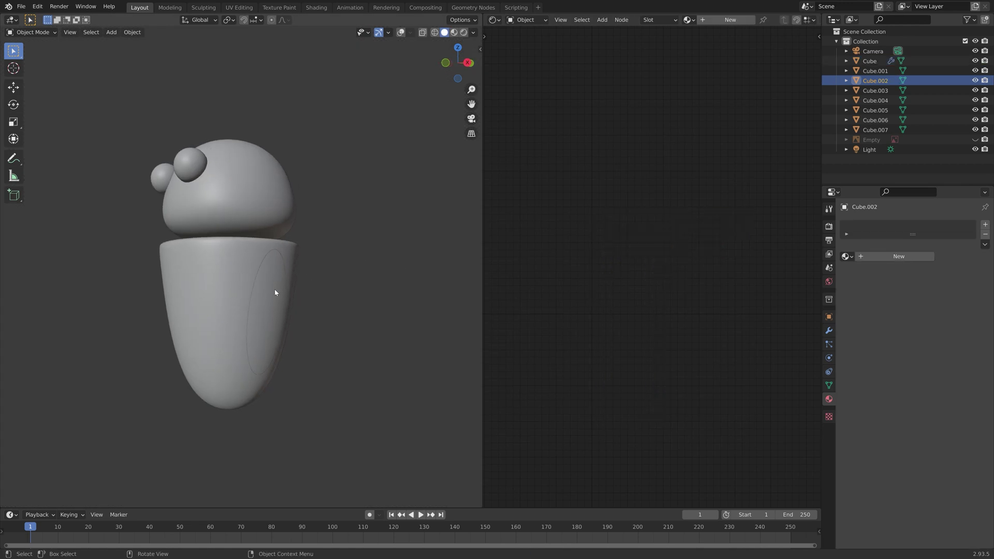
middle_drag(284, 235, 347, 235)
key(g)
key(x)
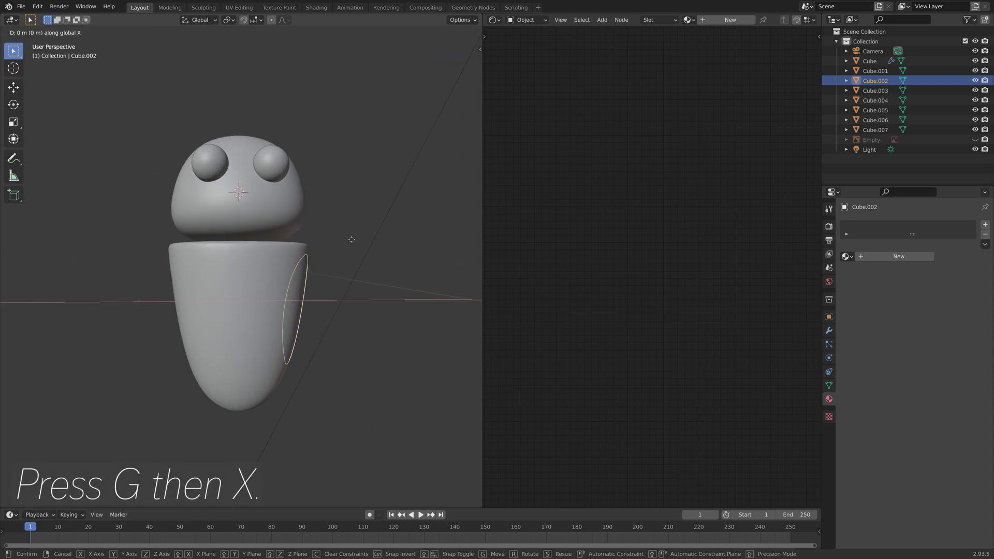
click(377, 238)
Rotate the arm Cube.002 about -21 degrees around the global Y axis so its lower end swings outward
middle_drag(349, 241, 327, 252)
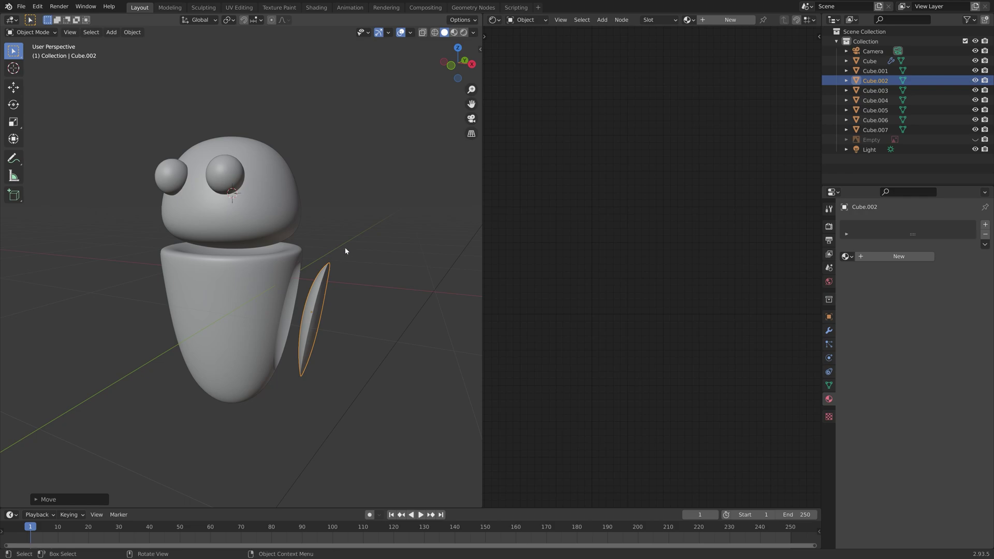
key(r)
key(y)
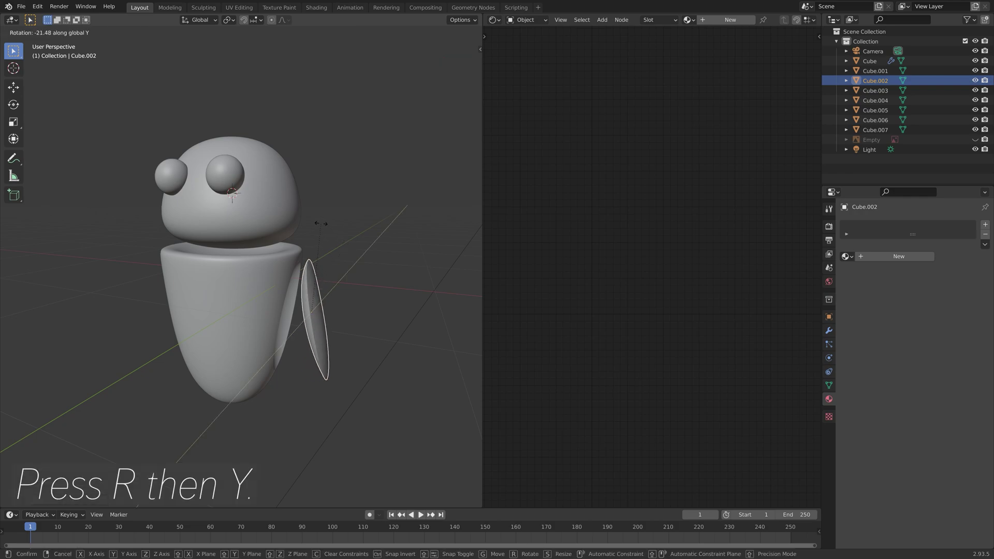
click(318, 274)
Move the opposite arm, Cube.003, outward along the X axis, clear of the body
middle_drag(318, 275, 277, 306)
click(212, 322)
key(g)
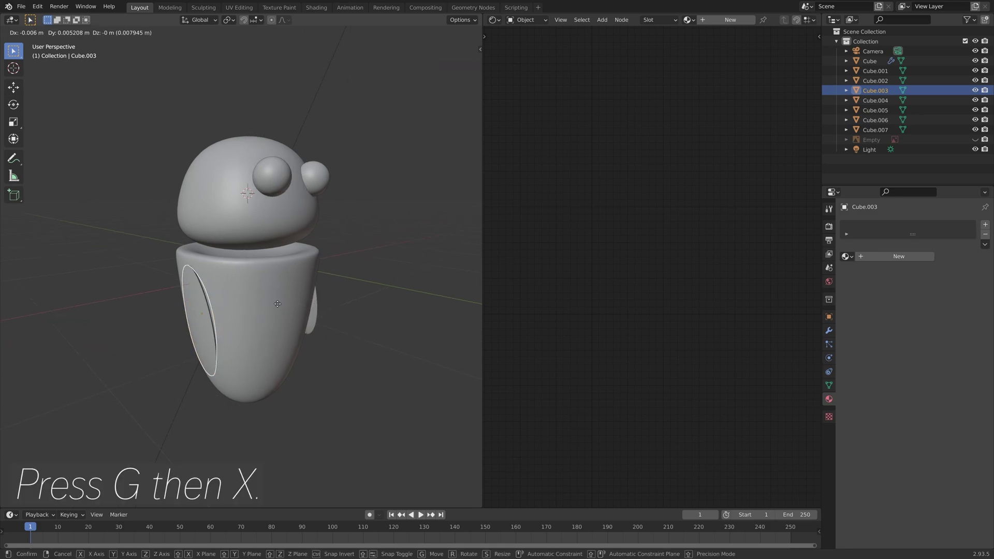
key(x)
click(250, 308)
Rotate the arm Cube.003 around the global Y axis to angle it outward, and around X to tilt it
key(r)
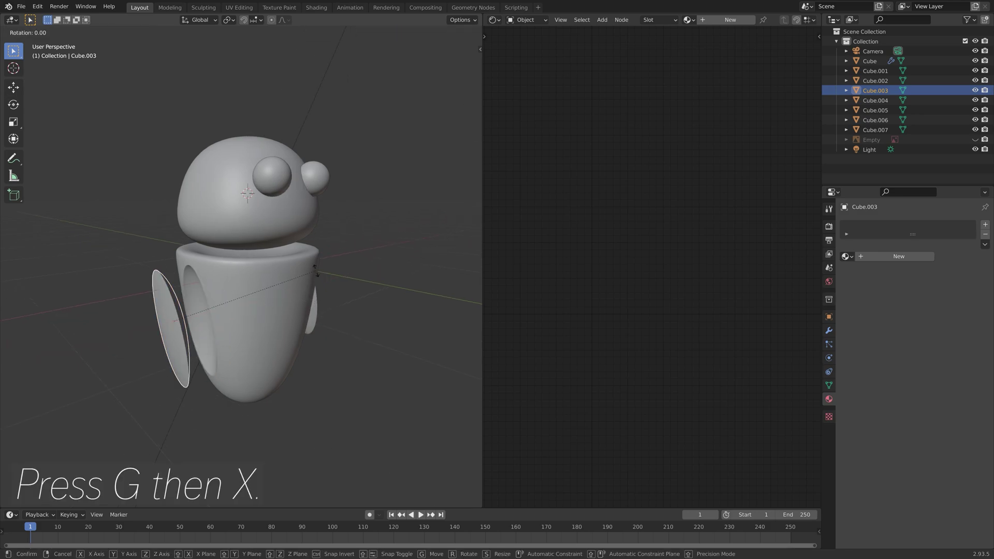
key(y)
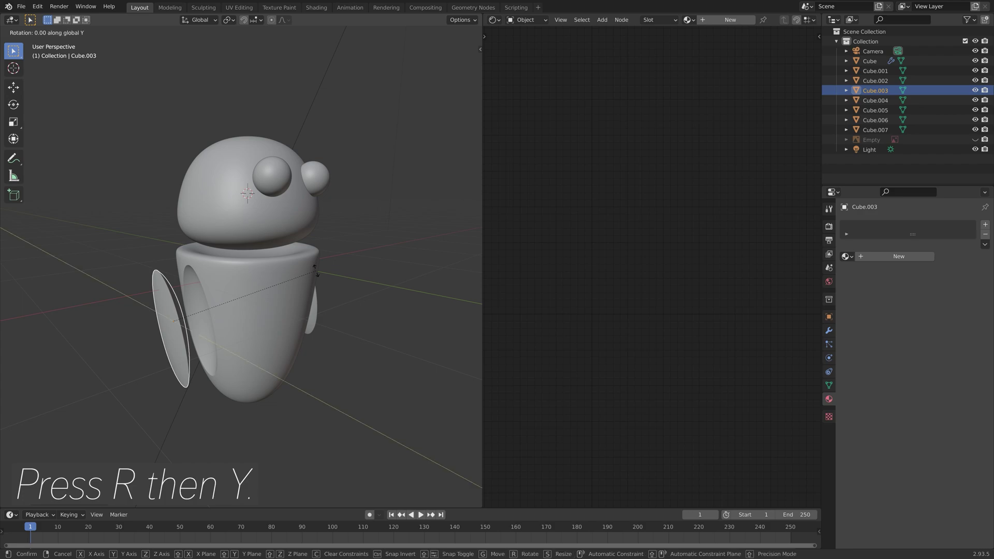
click(350, 334)
key(r)
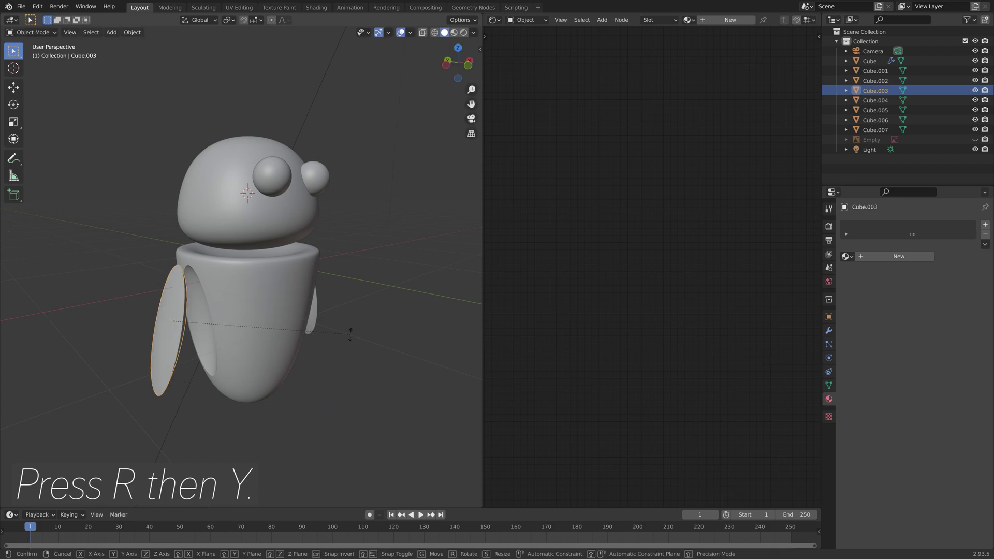
key(x)
click(328, 219)
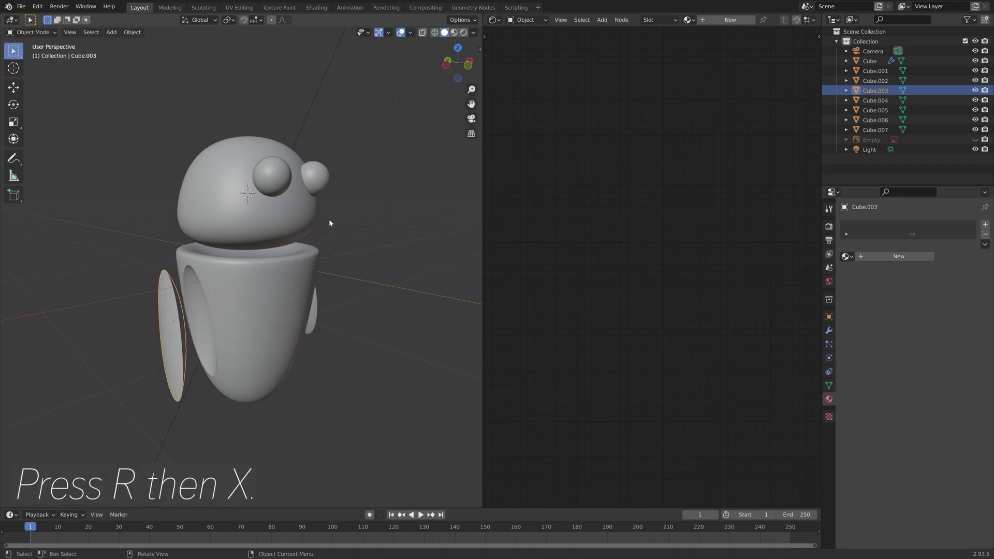
Move the arm Cube.003 along the Y axis to line it up with the body, and return to rendered shading
key(g)
right_click(337, 276)
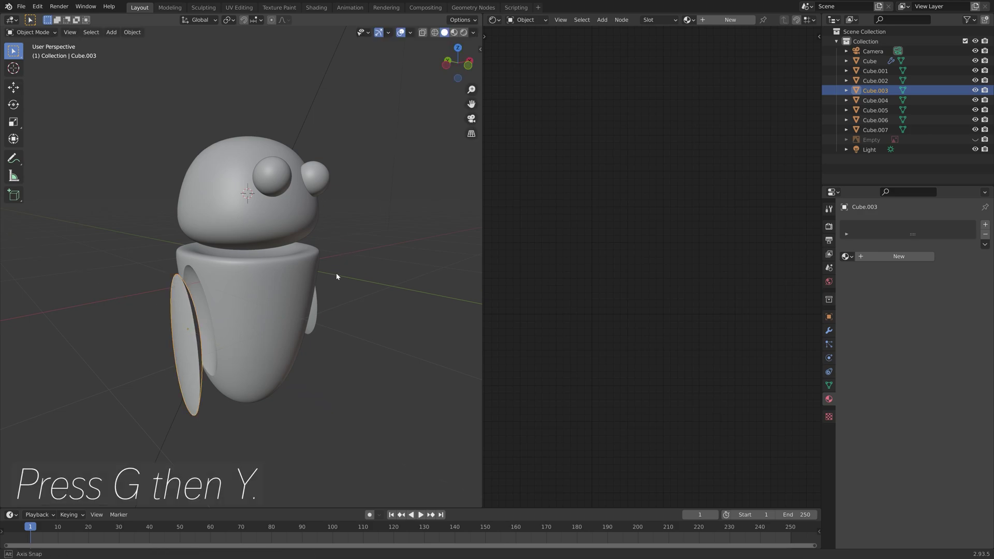
middle_drag(338, 275, 228, 251)
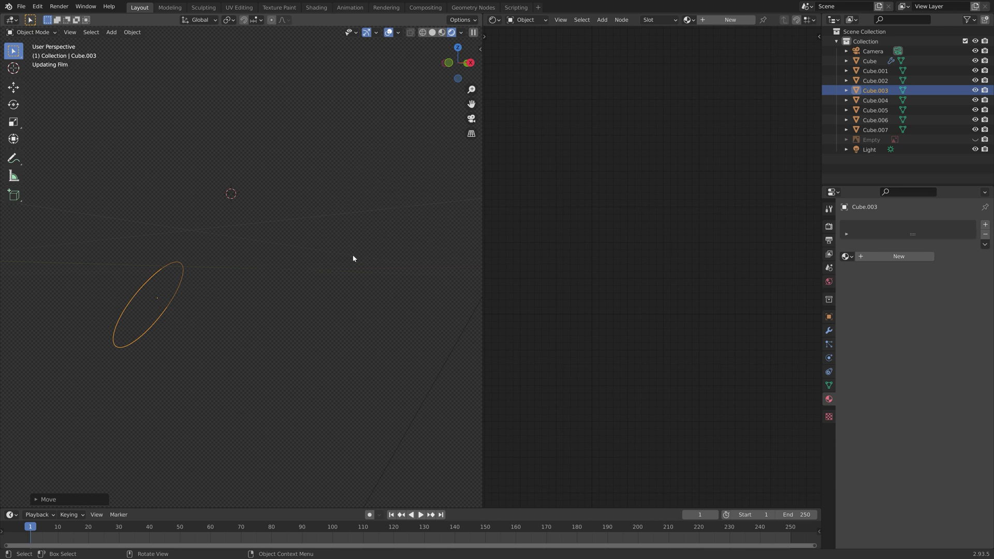
middle_drag(327, 239, 339, 246)
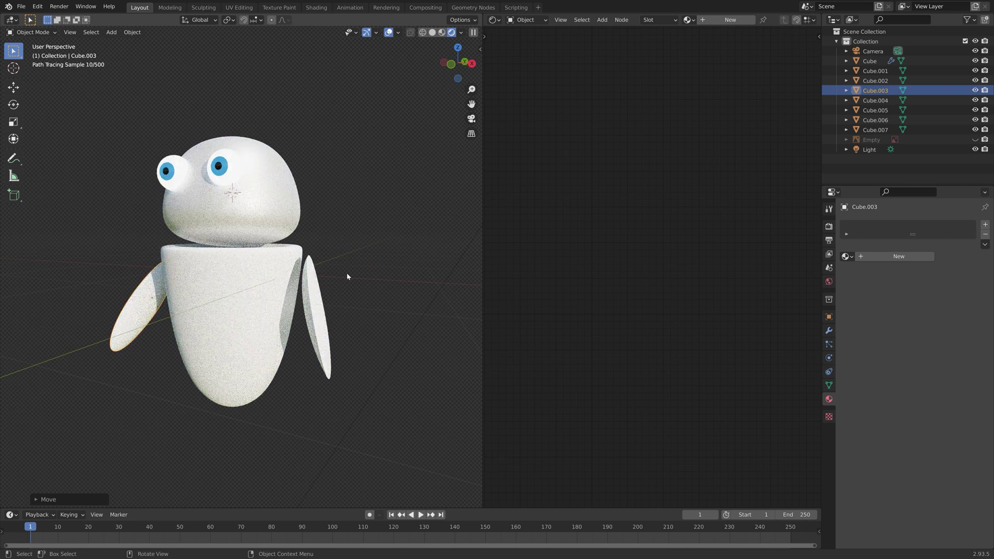
Assign the head's existing material, Material, to the arm Cube.002
click(266, 208)
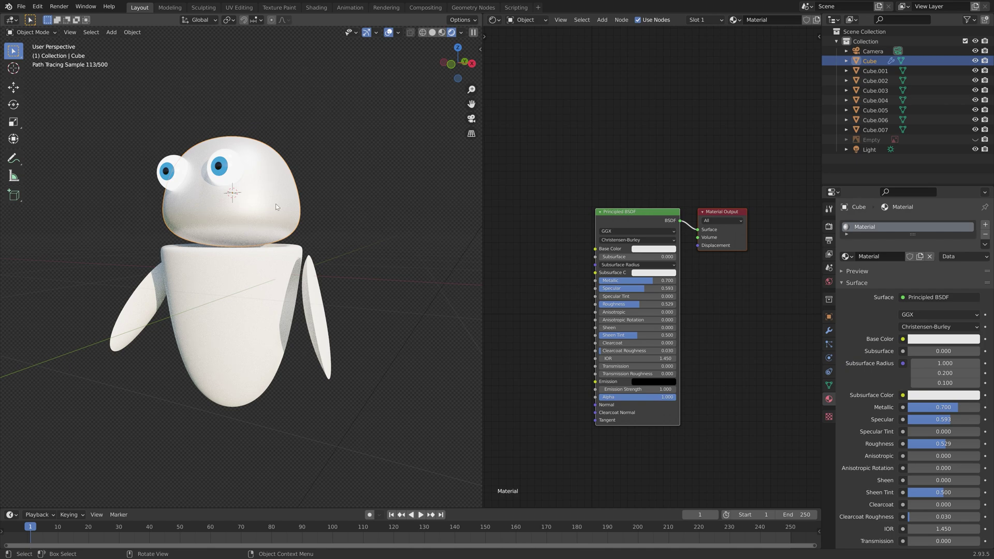
click(317, 301)
click(846, 257)
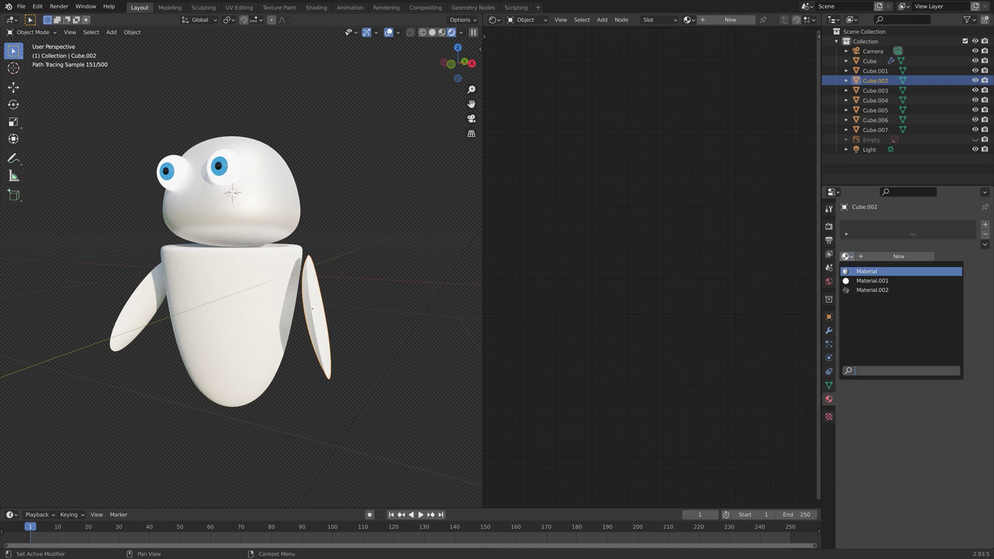
click(867, 271)
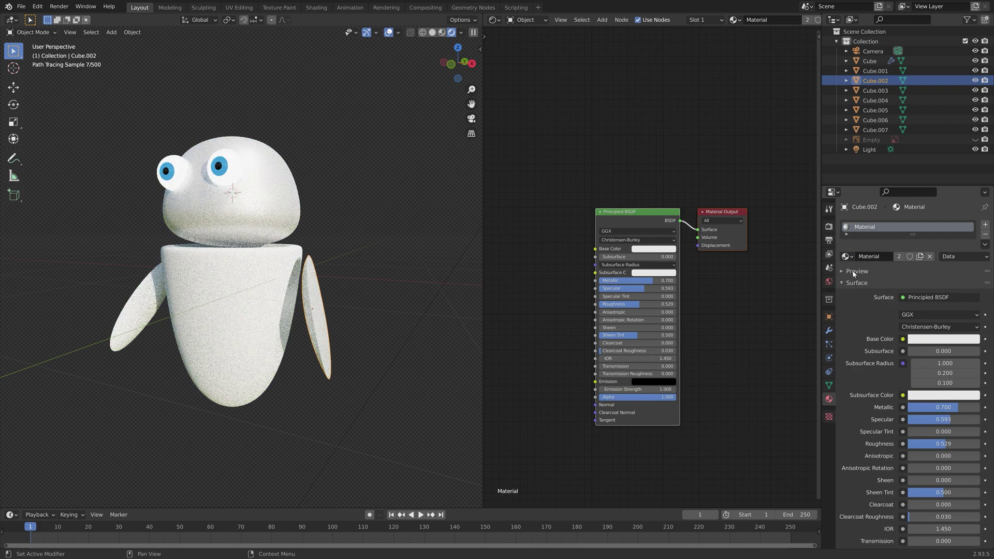
Assign the existing material, Material, to the arm Cube.003 and to the body Cube.001
click(133, 311)
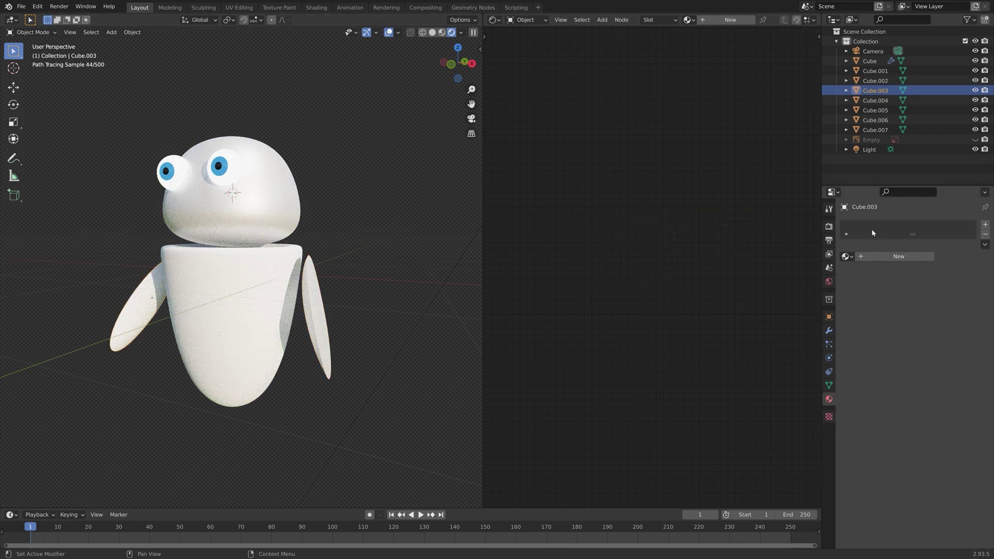
click(846, 257)
click(867, 271)
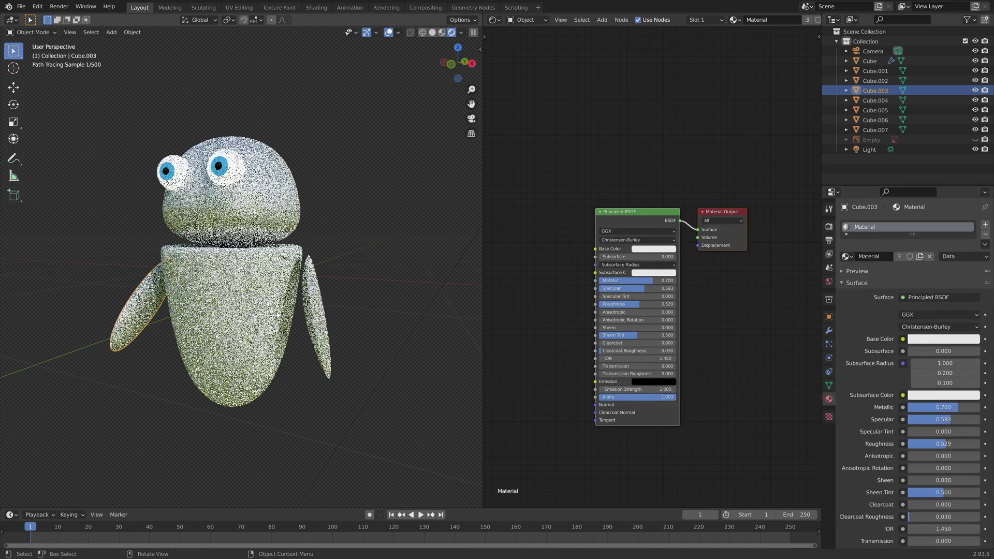
click(274, 290)
click(847, 256)
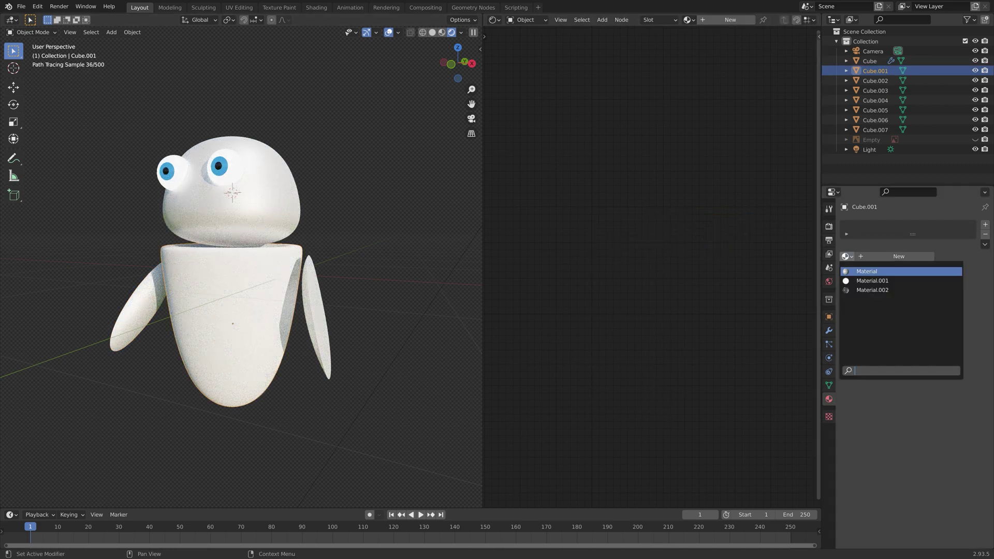
click(867, 271)
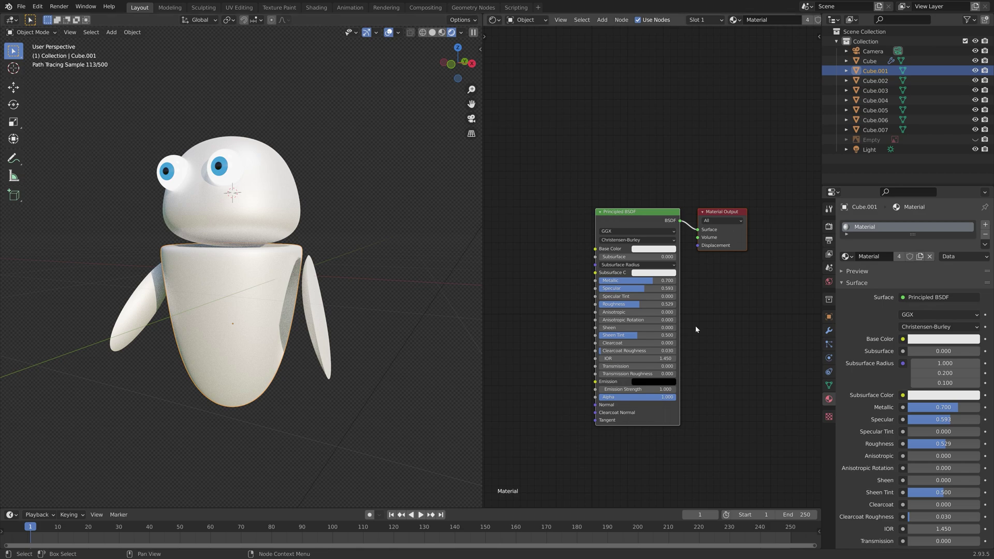
Brighten the shared material's base color to pure white with a value of 1.000, and hide the viewport overlays
click(945, 340)
click(972, 205)
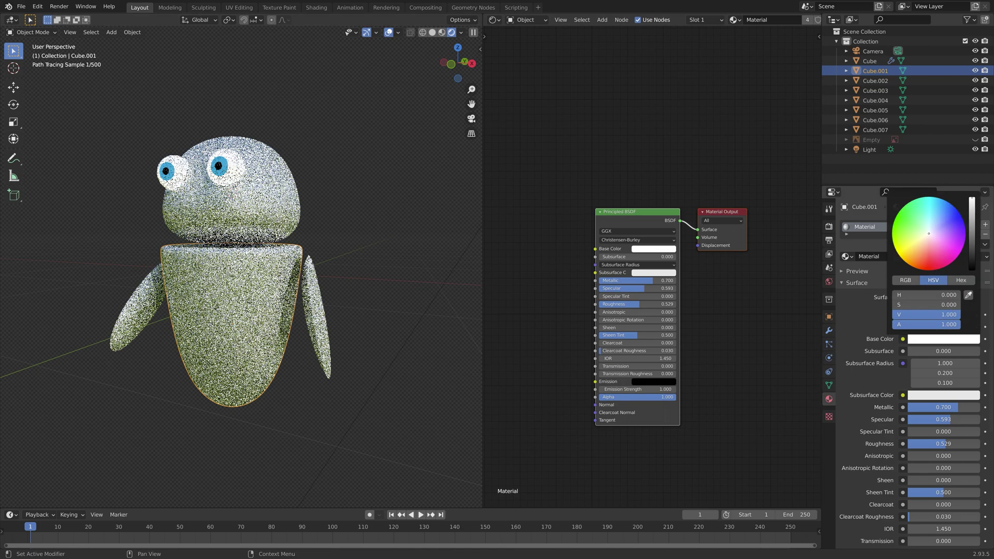
click(387, 33)
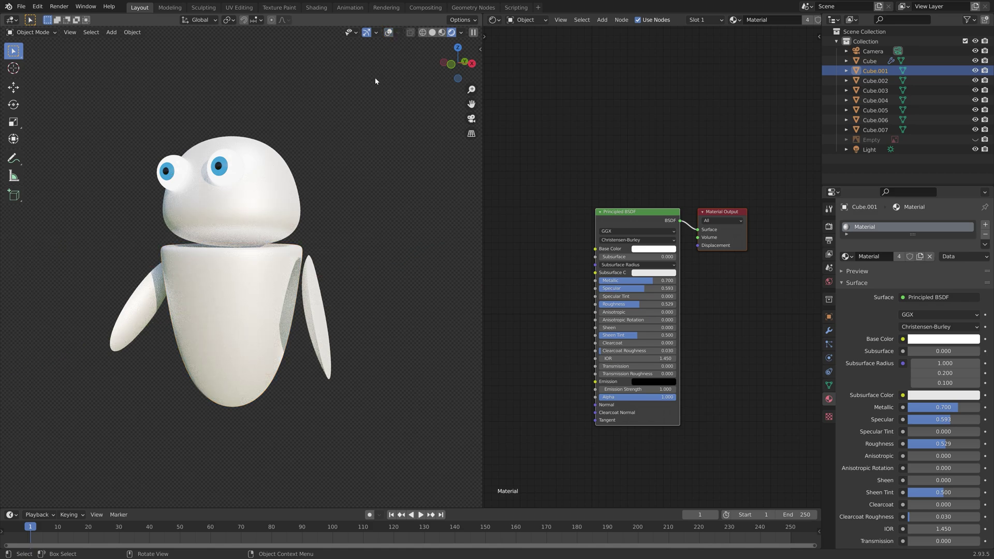
Select the eye objects Cube.004 to Cube.007, scale them up slightly and shift them along the global Y axis
drag(376, 81, 435, 191)
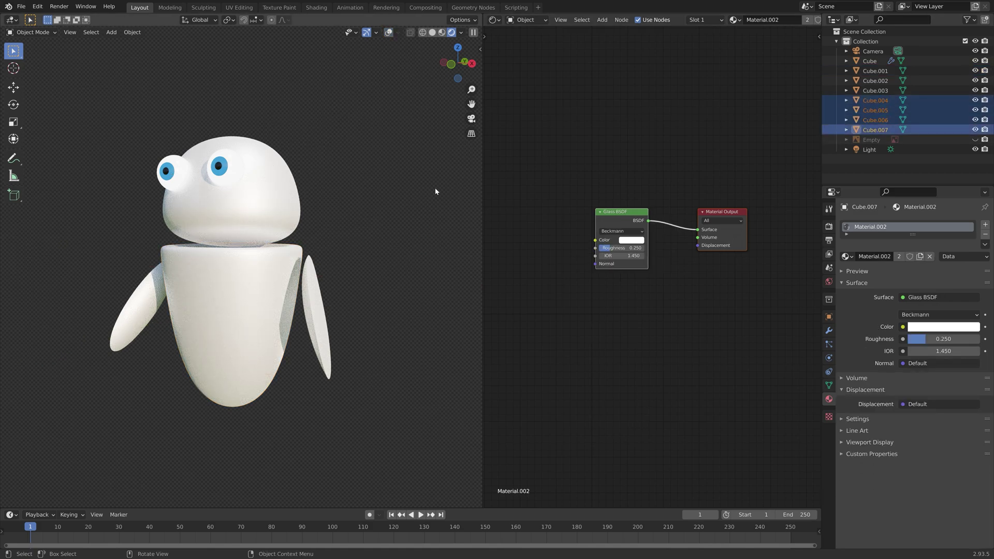
key(s)
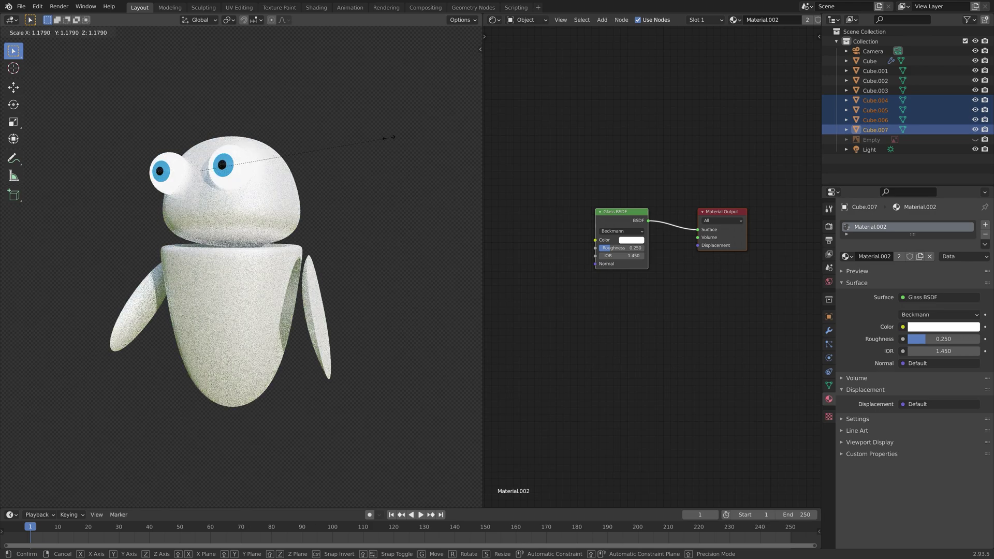
click(343, 130)
key(g)
key(y)
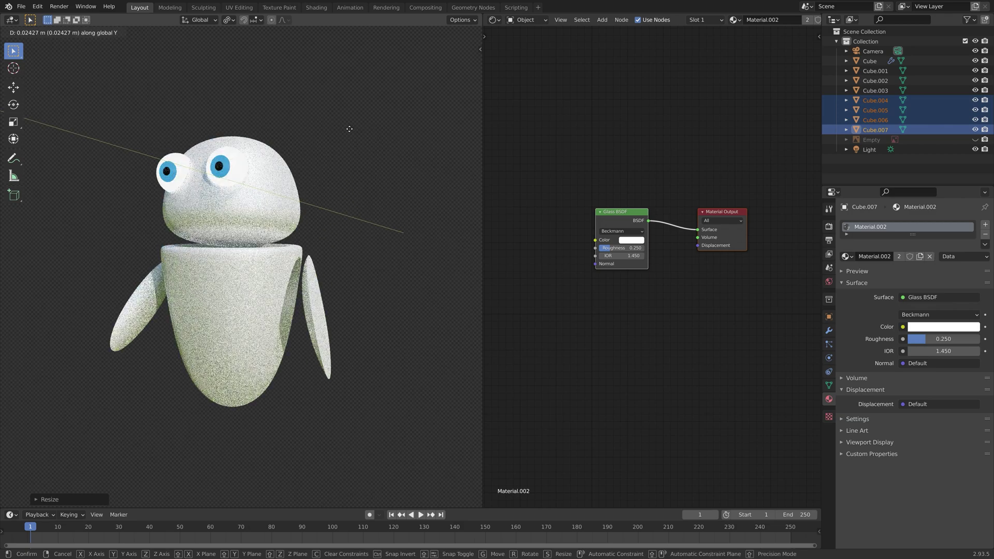
click(343, 129)
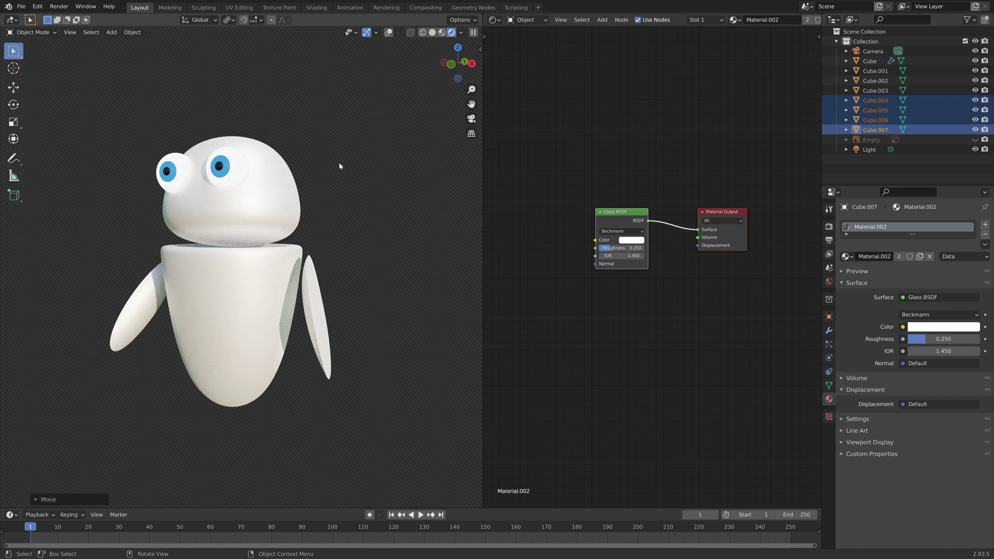
Save the scene as the incremented file tut11.blend
key(ctrl+shift+s)
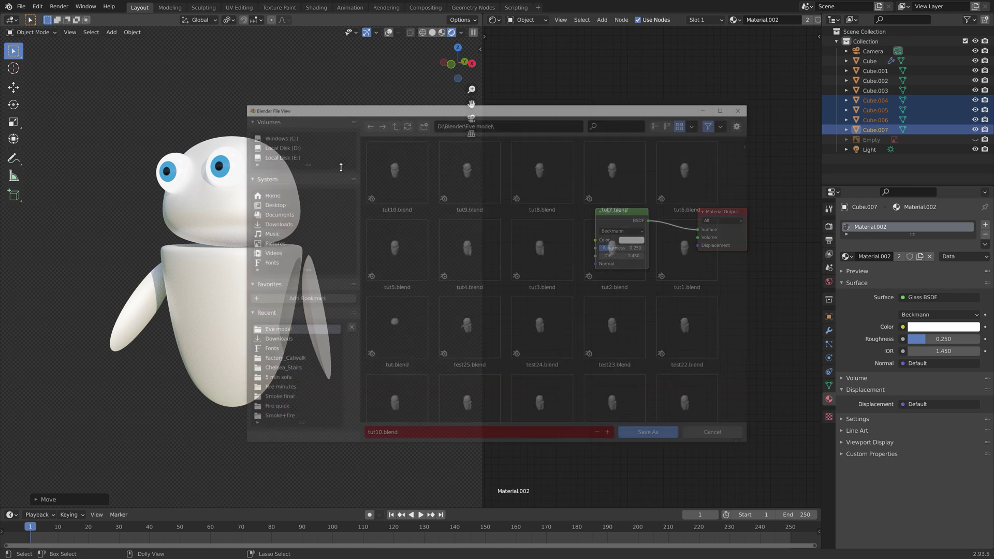
click(612, 436)
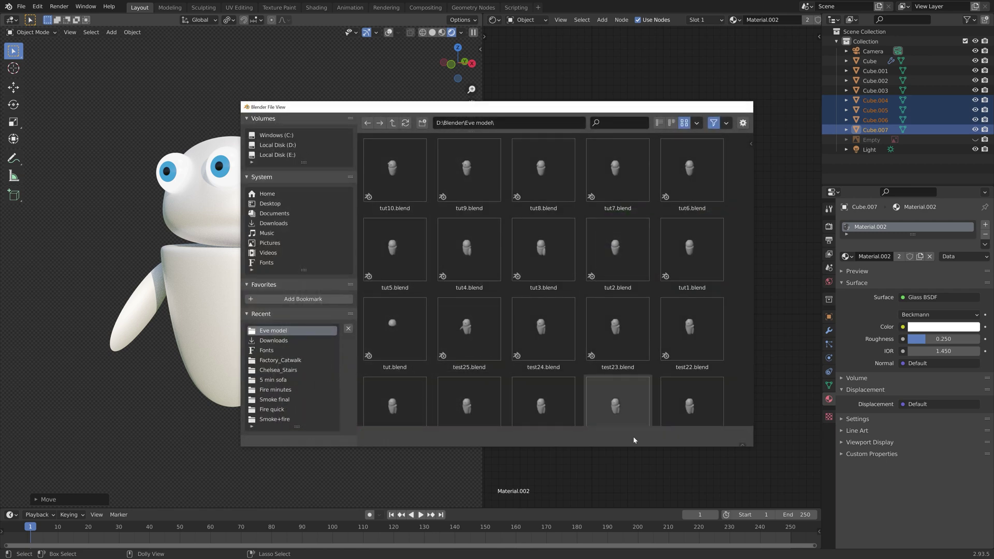
click(635, 436)
In solid shading with overlays shown, place the 3D cursor on the body's upper front and add a text object there
click(432, 32)
mouse_move(393, 125)
middle_down()
mouse_move(344, 150)
mouse_move(331, 140)
middle_up()
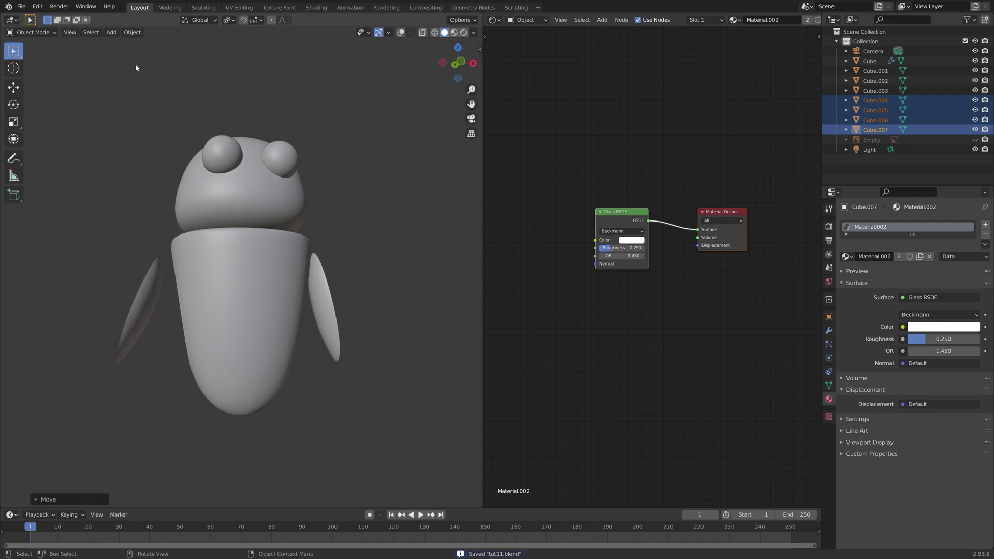
click(17, 70)
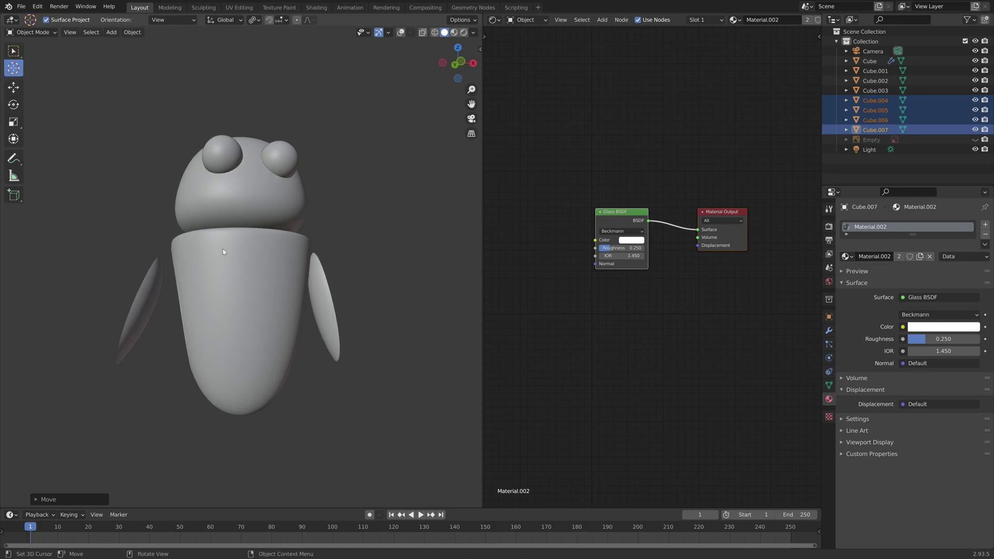
click(400, 32)
key(shift+a)
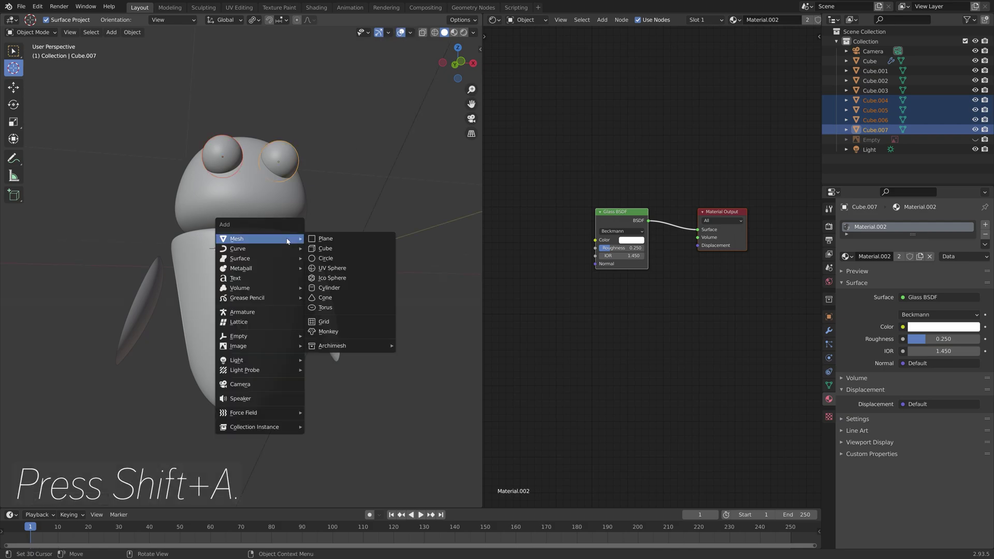
click(252, 279)
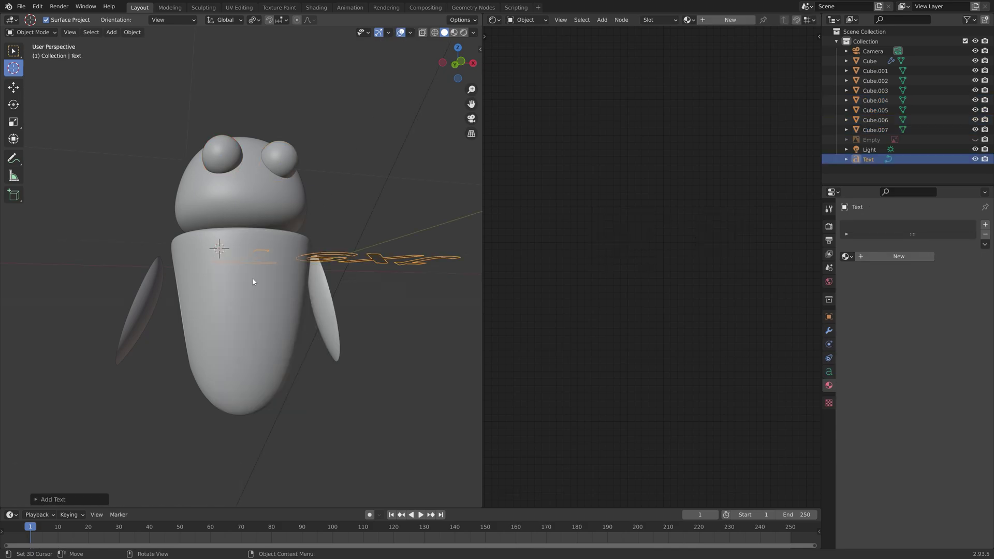
Rotate the text object 90 degrees around the X axis so it stands upright
key(r)
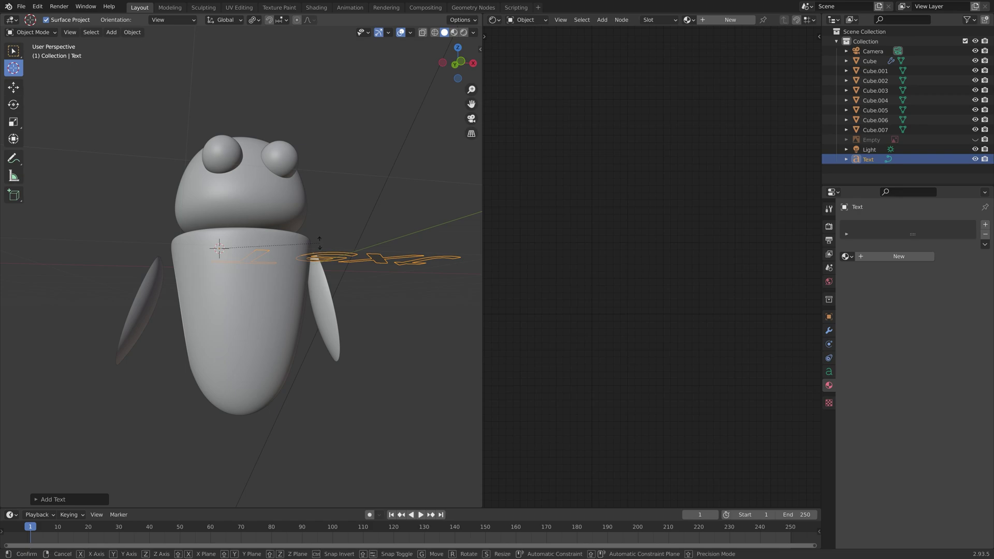
key(x)
key(9)
key(0)
key(Return)
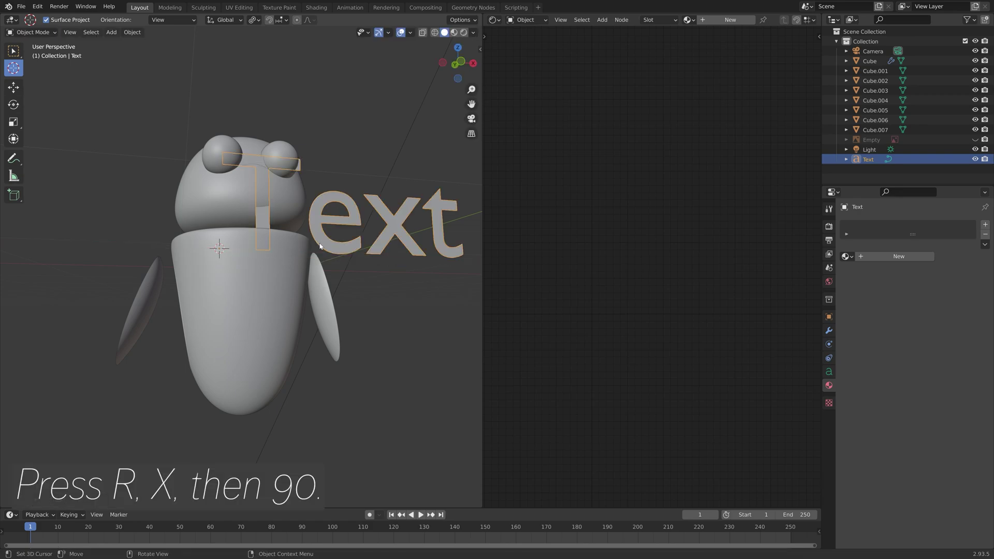
Scale the text object down and move it onto the front of the body, just below the rim
key(g)
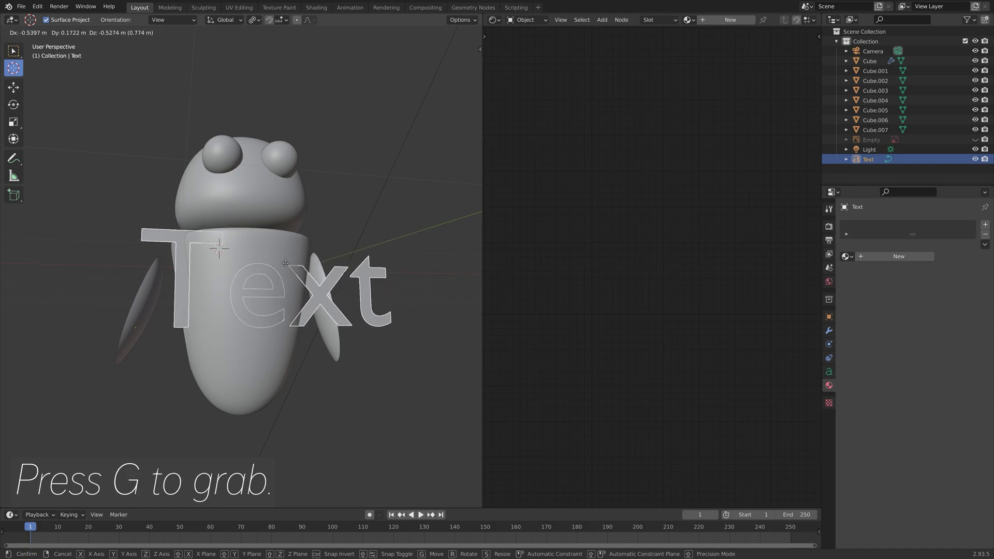
key(Return)
key(s)
key(Return)
middle_drag(247, 280, 391, 289)
key(g)
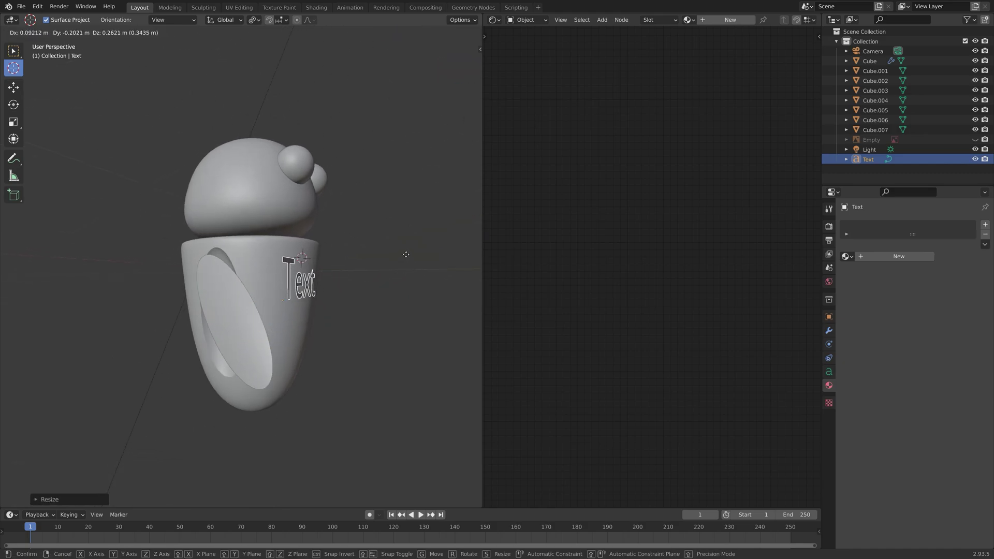
key(Return)
middle_drag(403, 251, 333, 265)
Change the text to 003 and scale the text object down further
key(Tab)
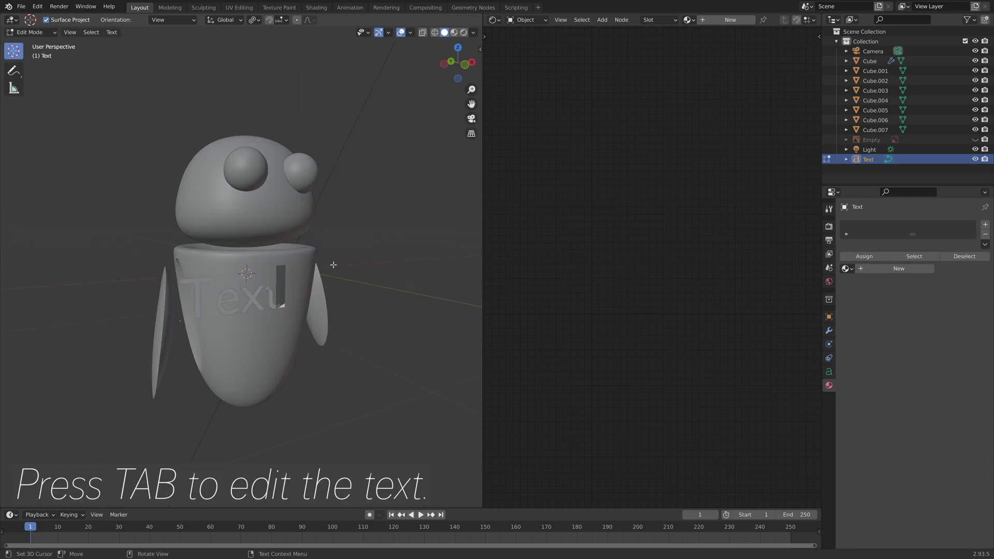
key(BackSpace)
key(BackSpace)
key(BackSpace)
key(BackSpace)
text(003)
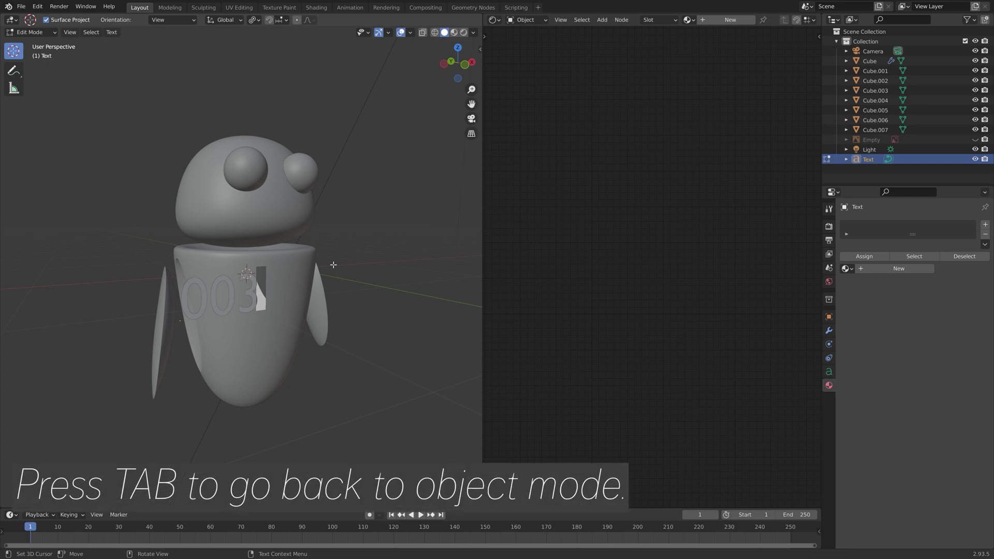
key(Tab)
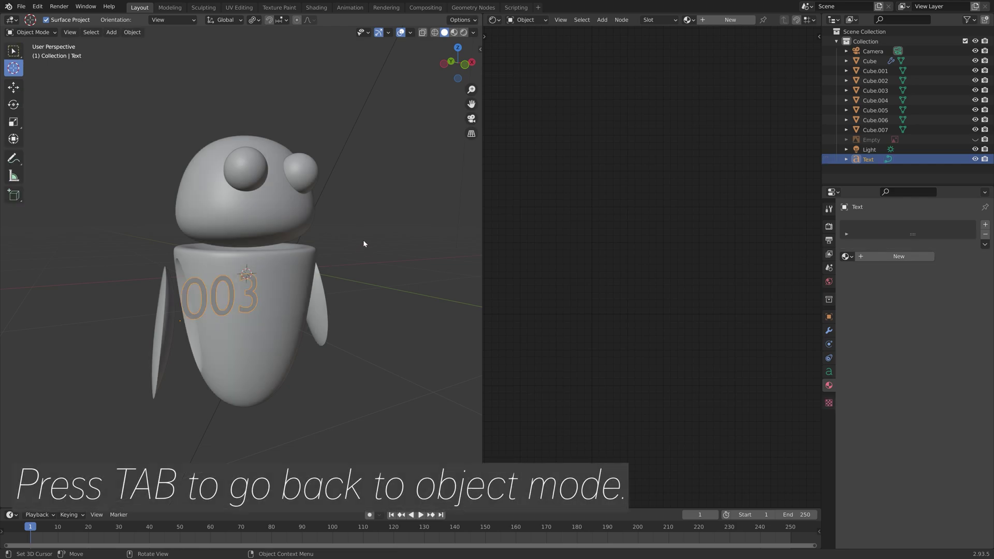
key(s)
click(288, 280)
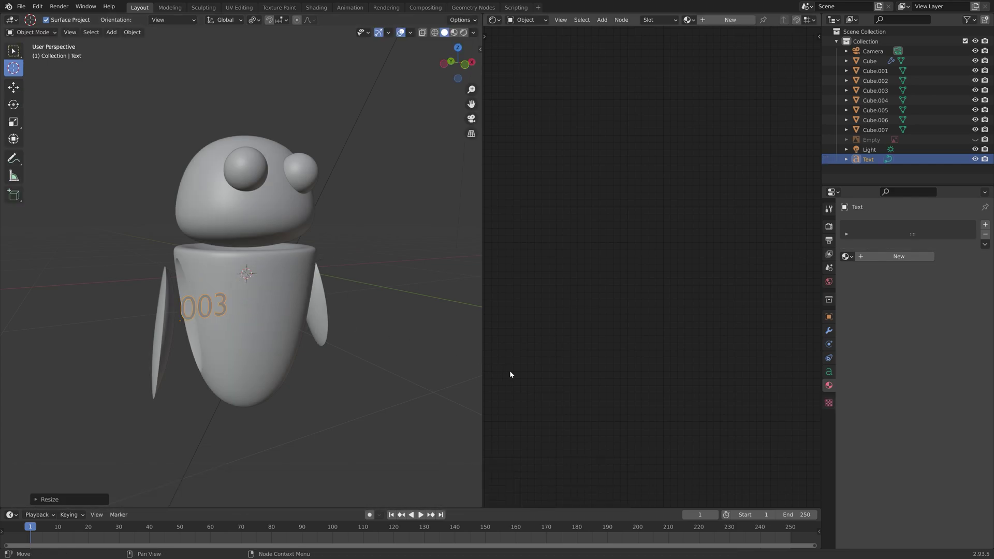
Try Bauhaus93 from the Windows fonts folder as the text's regular font
click(829, 373)
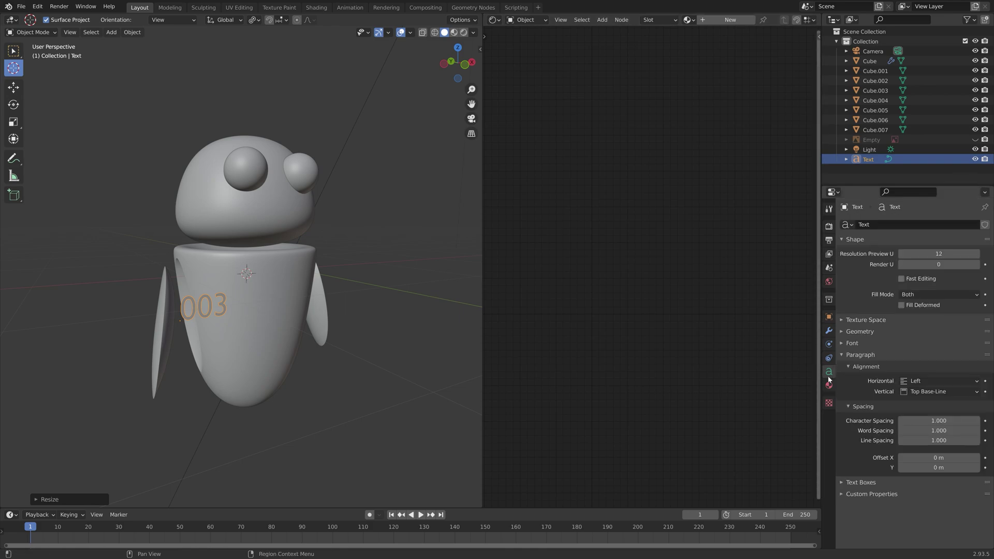
click(857, 343)
click(975, 362)
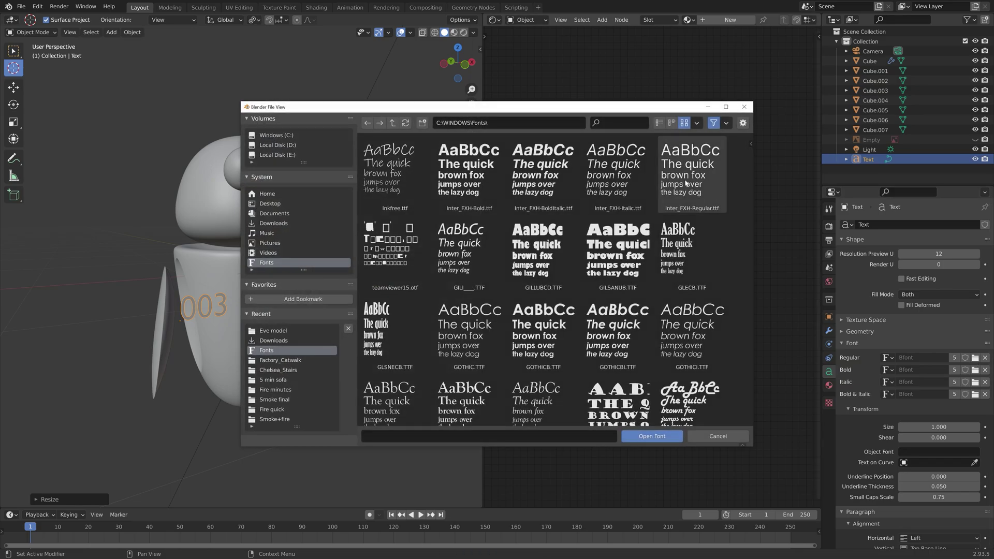
scroll(528, 254, up, 15)
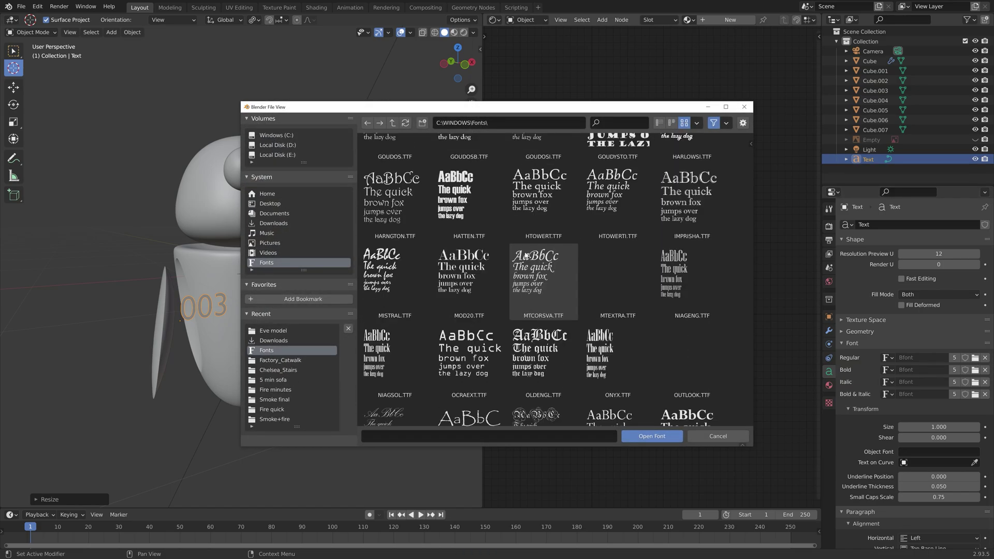
click(544, 290)
click(652, 436)
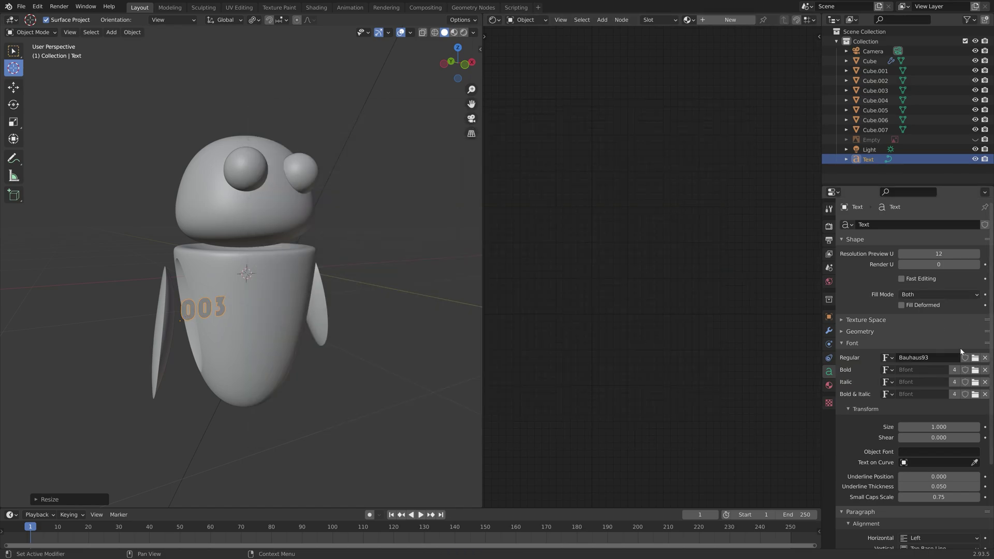
Try GillSans-UltraBold as the regular font of the 003 text
click(976, 358)
click(543, 394)
click(652, 436)
click(976, 358)
click(616, 243)
click(652, 436)
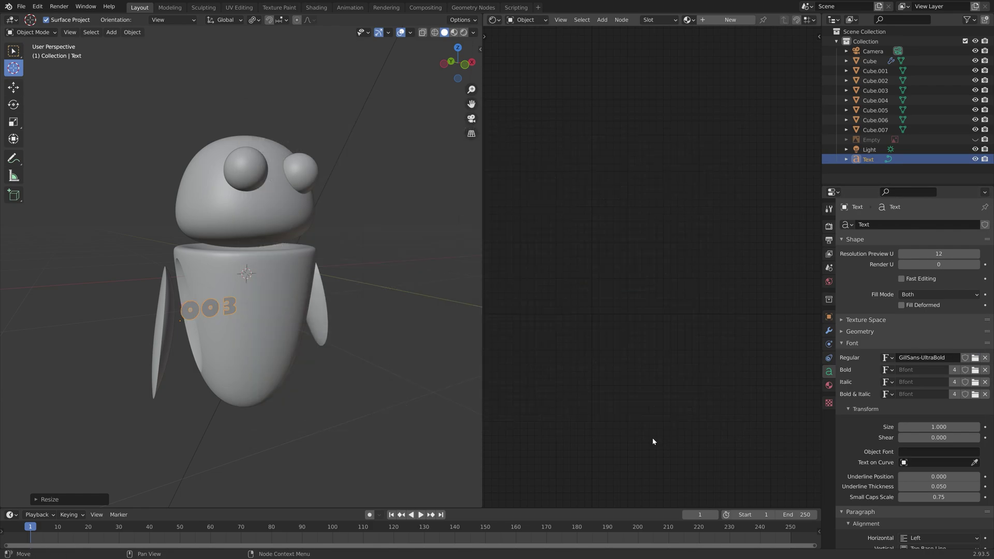
Try CENTAUR.TTF as the regular font of the 003 text
click(976, 358)
click(469, 227)
scroll(569, 206, up, 15)
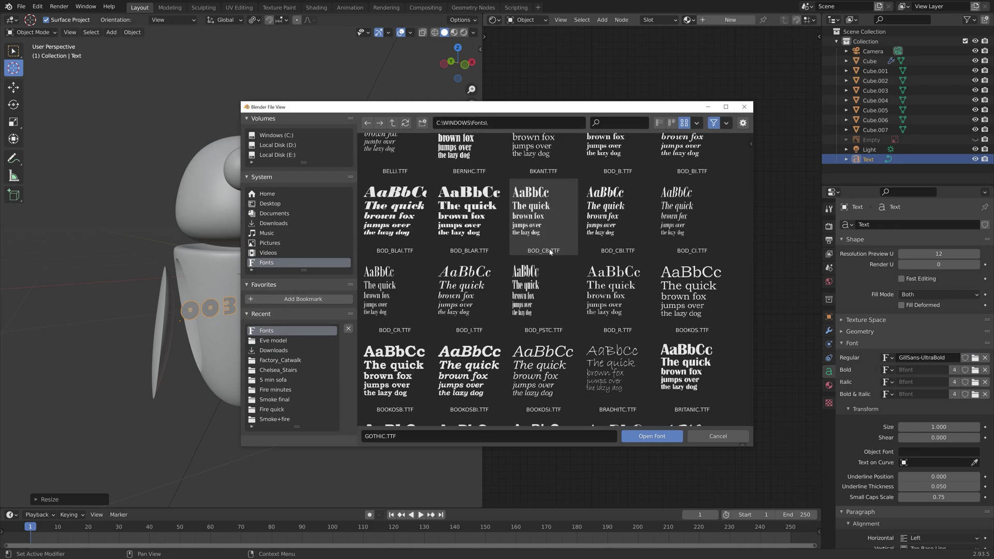
scroll(548, 253, down, 1)
click(395, 247)
click(668, 435)
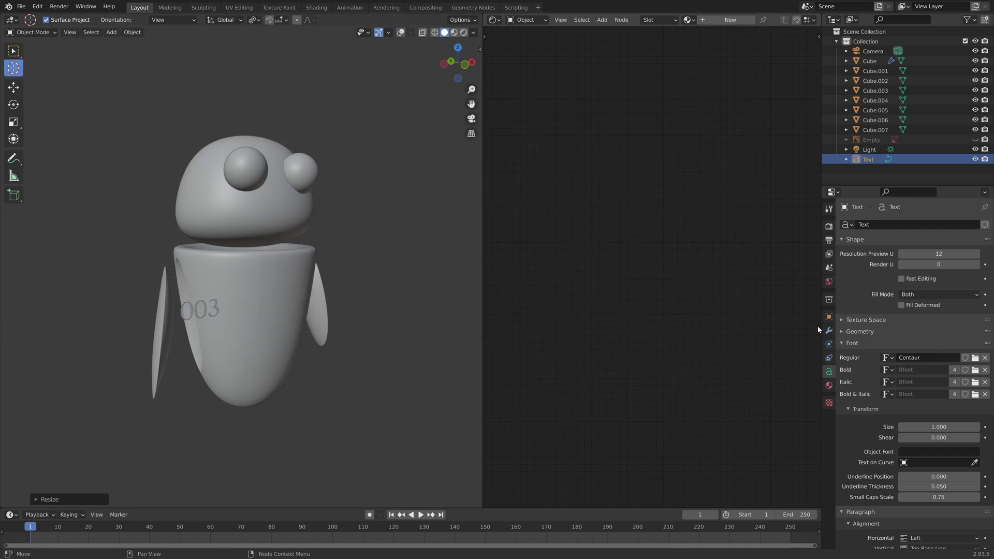
Load Inter_FXH-Regular.ttf as the regular font of the 003 text
click(976, 358)
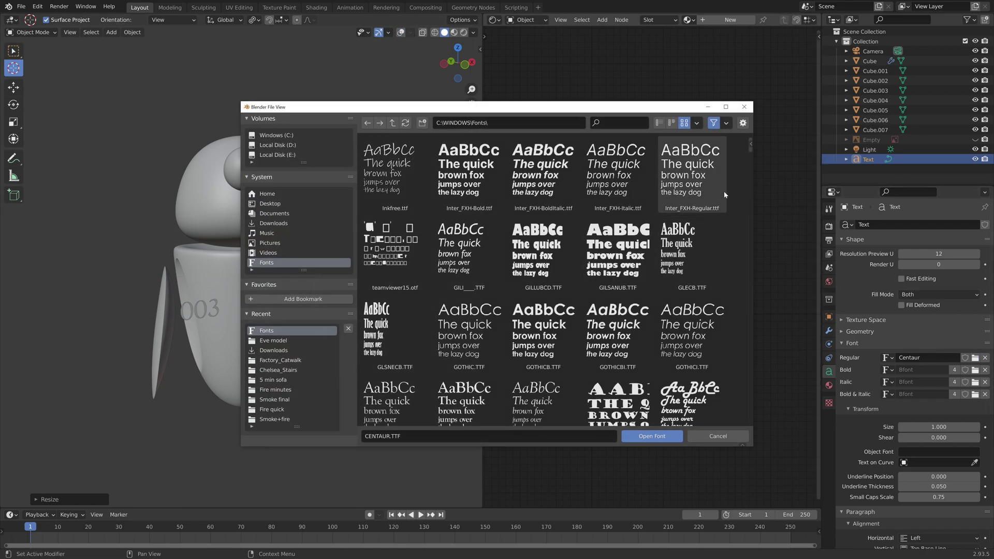
click(694, 176)
click(655, 437)
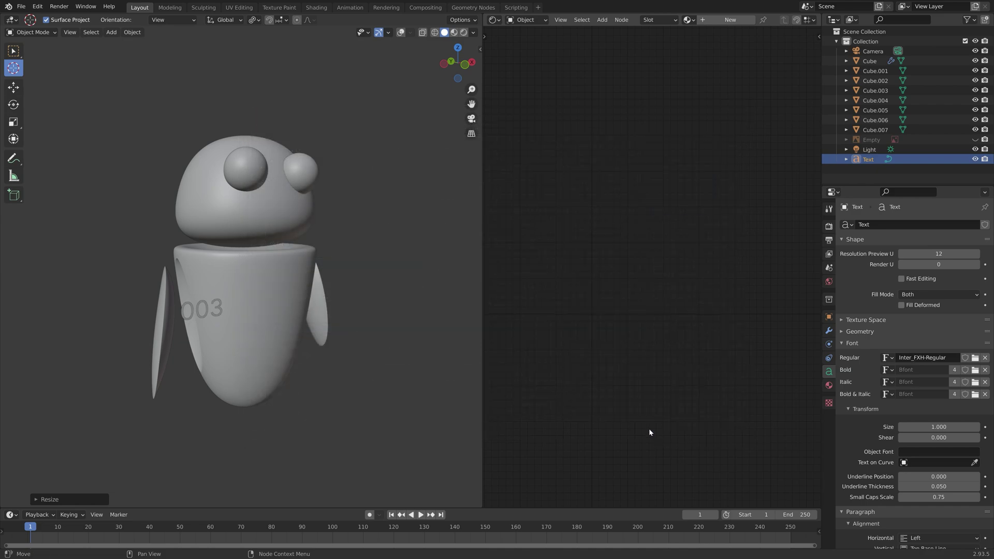
Turn viewport overlays on and, from the top view, move the 003 text to the body's front and rotate it about Z to match the surface
mouse_move(373, 231)
middle_down()
mouse_move(335, 233)
mouse_move(404, 244)
mouse_move(378, 242)
middle_up()
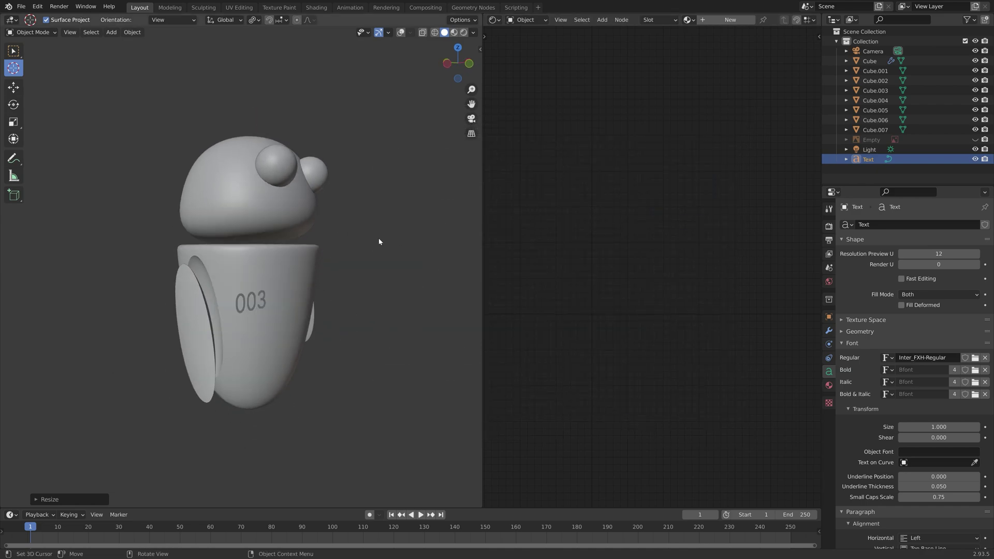
click(400, 33)
middle_drag(305, 251, 275, 267)
key(KP_7)
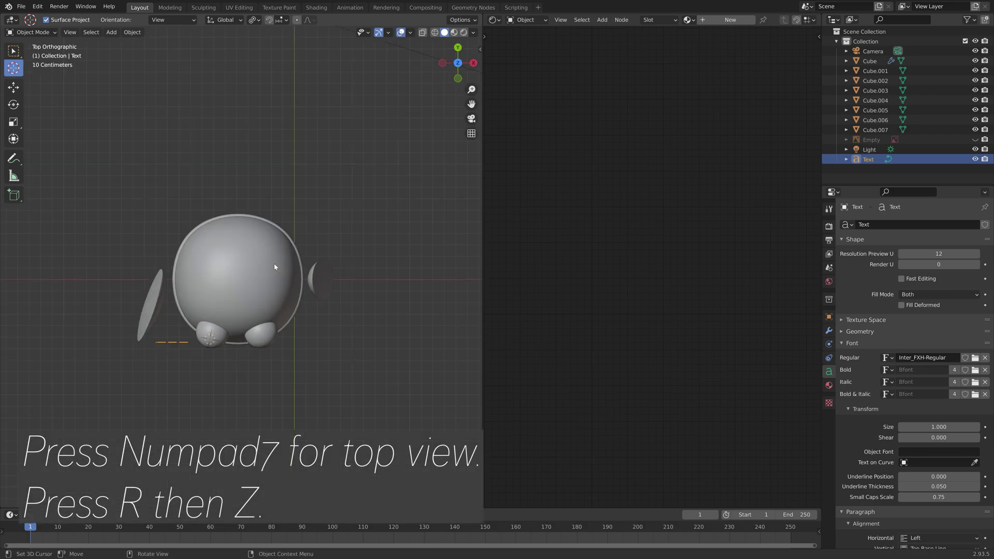
key(g)
click(308, 290)
key(r)
key(z)
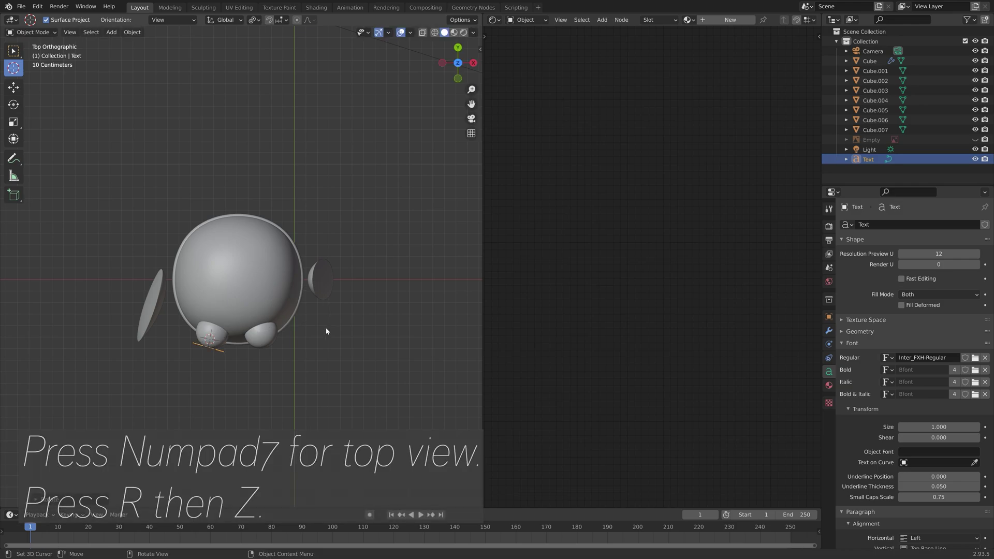
click(325, 327)
middle_drag(325, 328, 304, 233)
scroll(304, 232, up, 3)
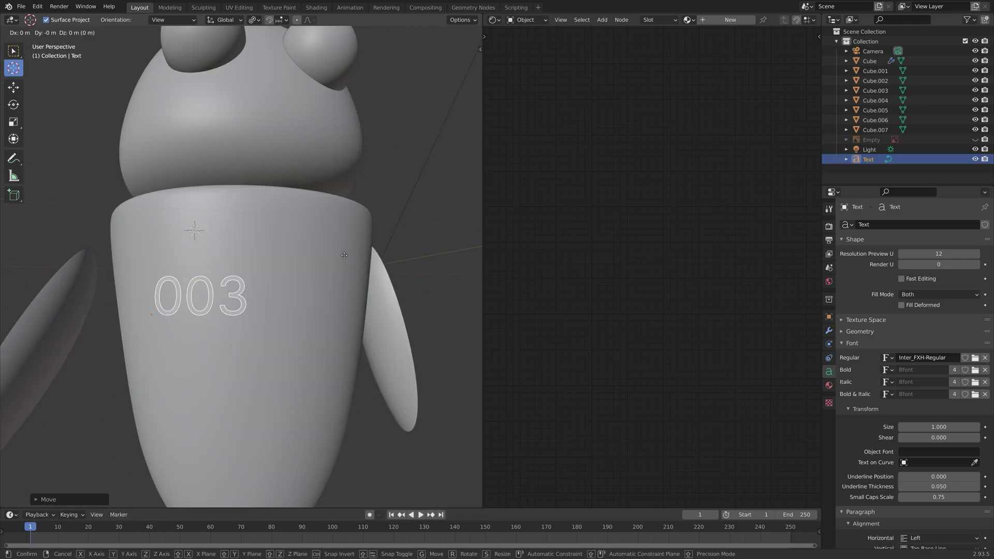
Save a new version of the file and scale the 003 text down on the body's upper front
key(ctrl+shift+s)
click(637, 436)
middle_drag(425, 290, 394, 249)
key(g)
key(y)
right_click(433, 284)
key(s)
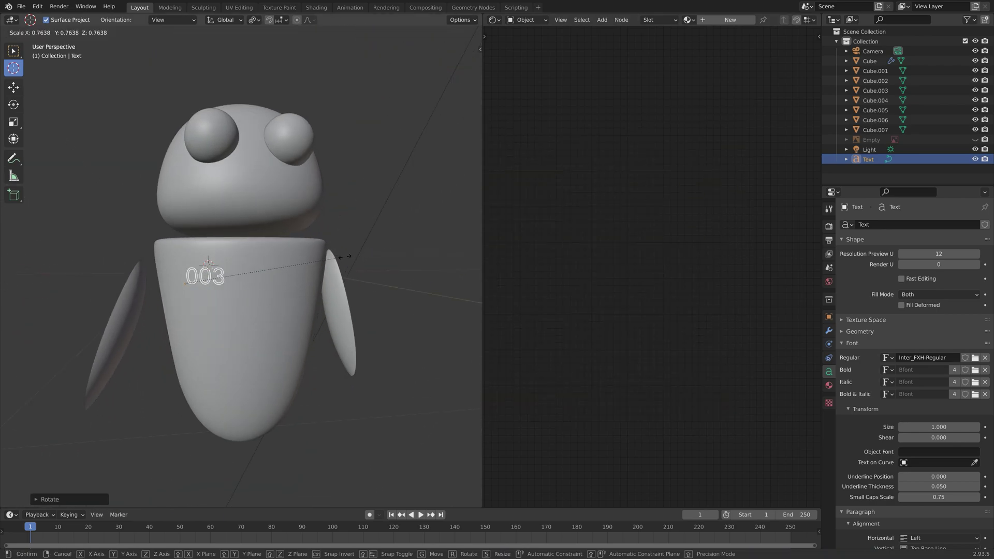
click(356, 255)
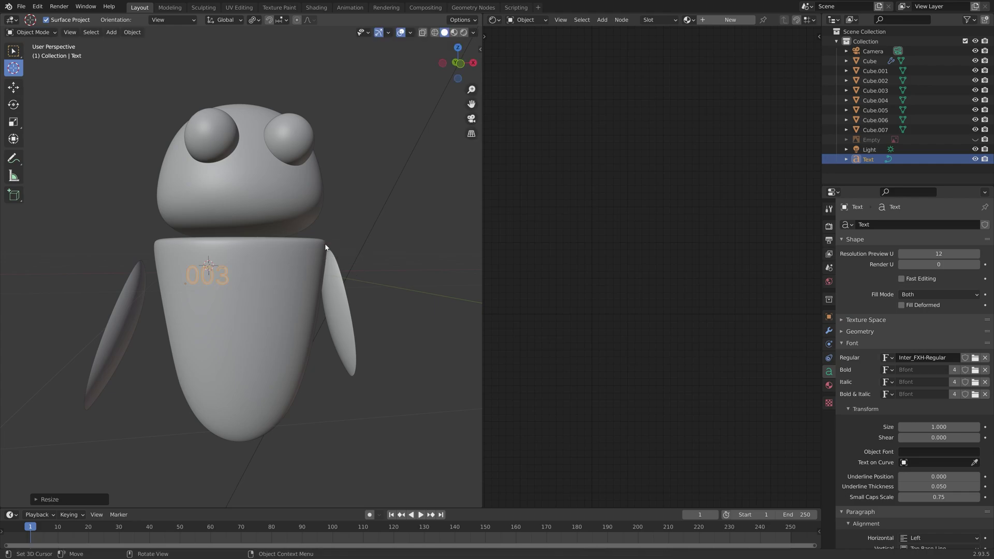
Convert the 003 text object to a mesh
click(133, 32)
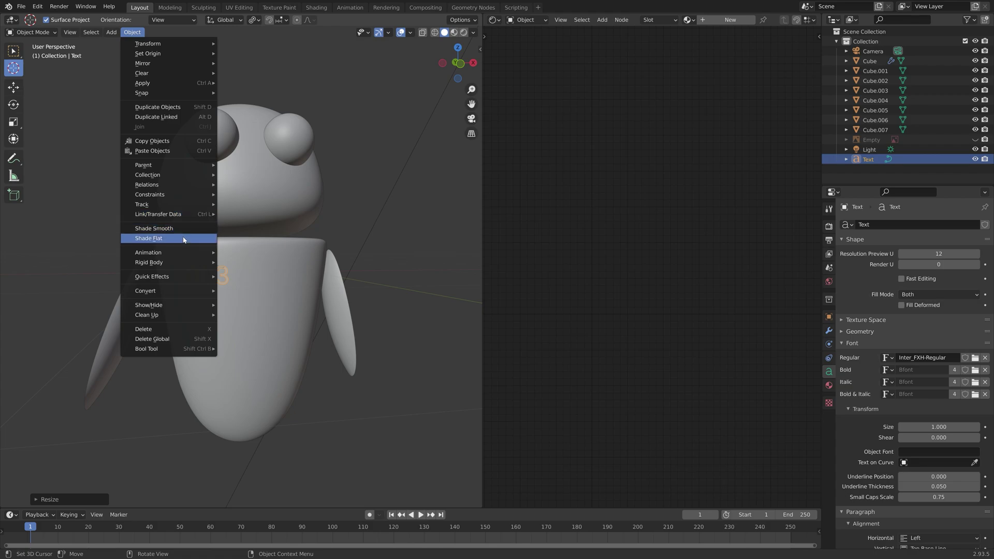
mouse_move(197, 291)
click(243, 300)
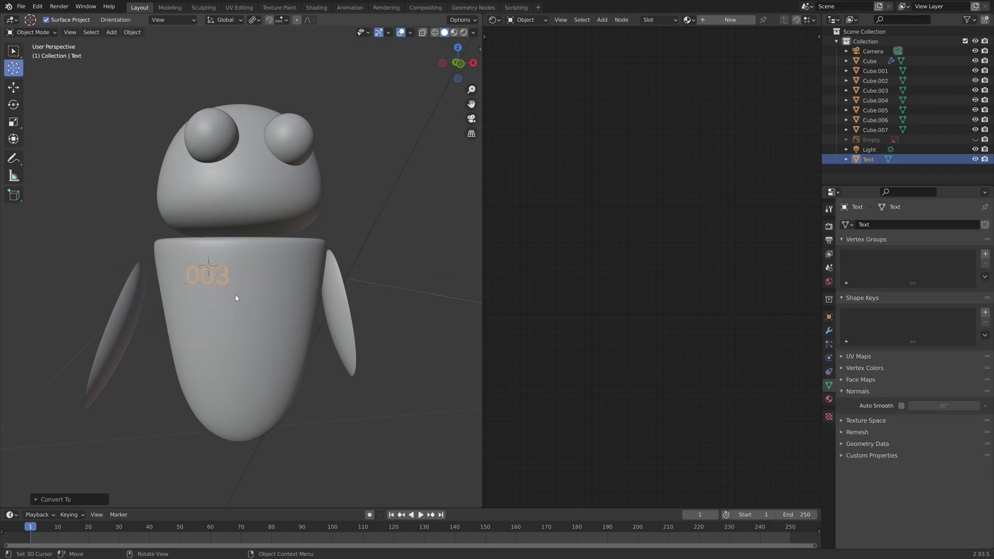
Add a Shrinkwrap modifier to the 003 text mesh with the body, Cube.001, as its target
scroll(247, 293, up, 8)
middle_drag(244, 295, 268, 290)
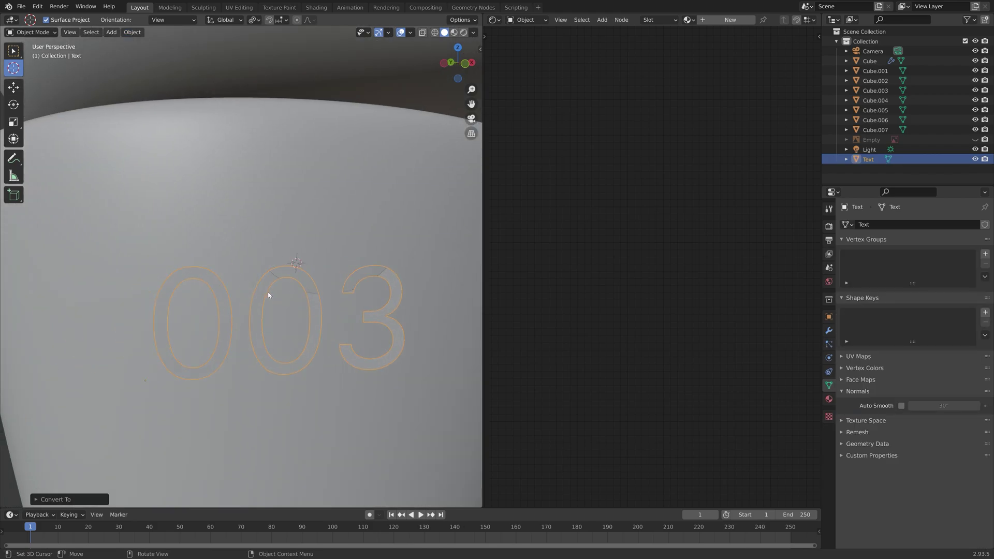
click(829, 330)
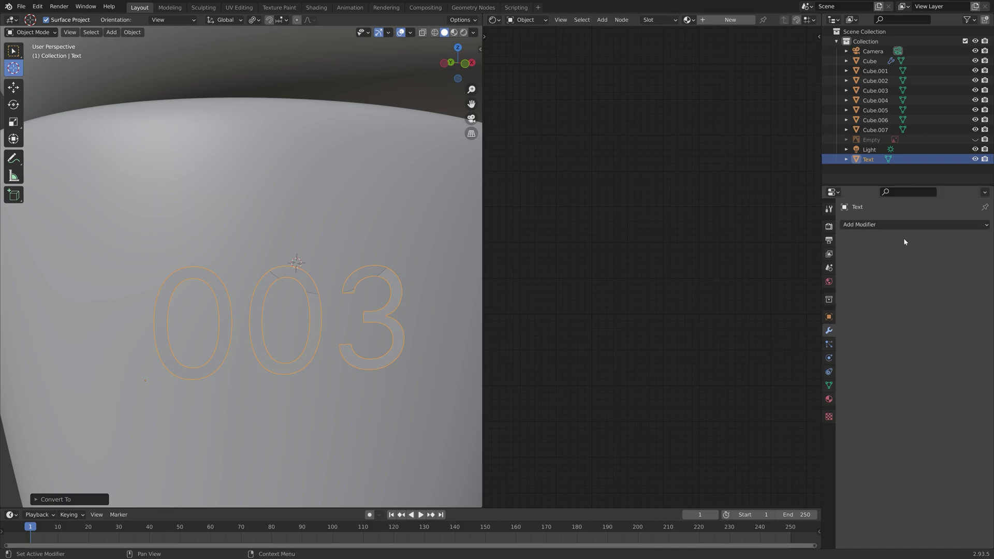
click(907, 225)
click(867, 336)
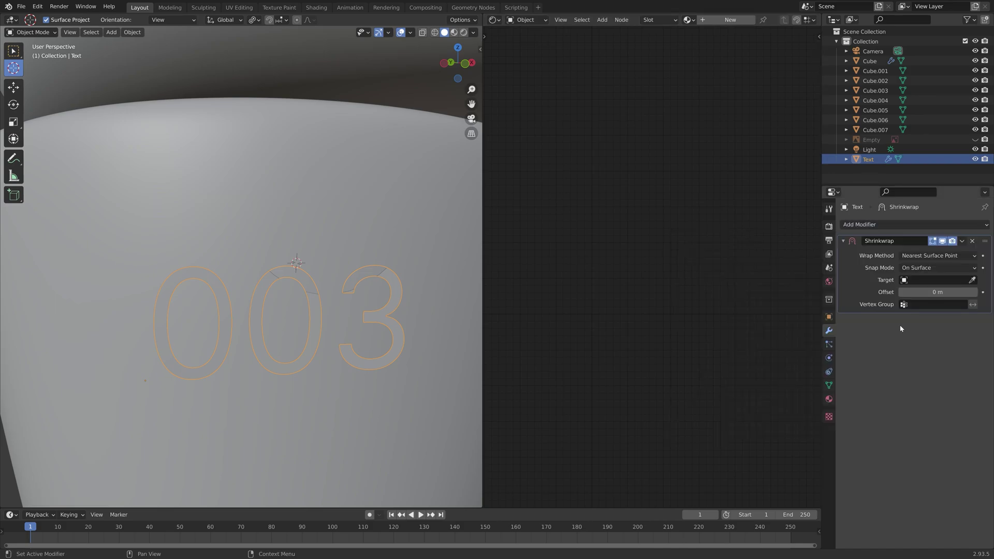
click(972, 280)
click(250, 178)
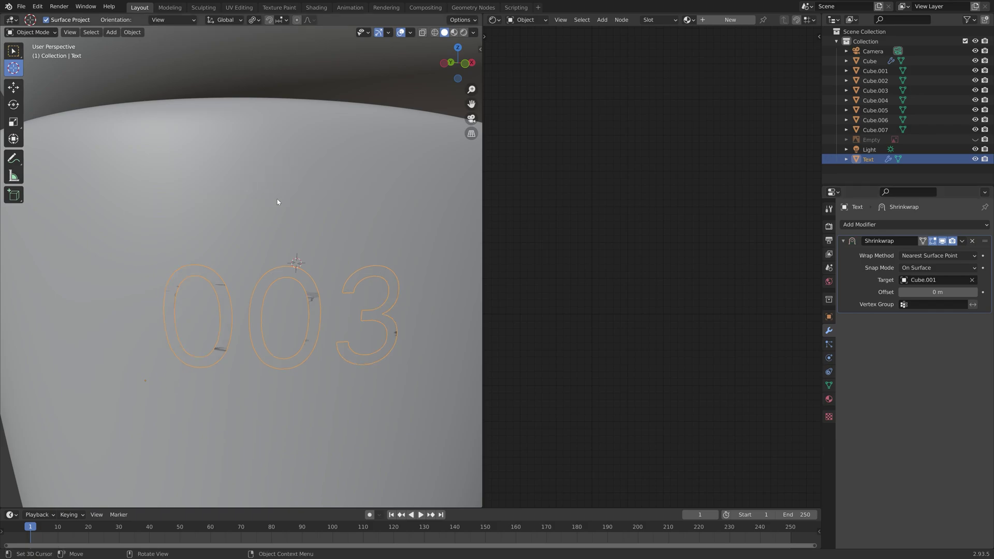
Check how the 003 text wraps onto the body and save the file as tut13.blend
scroll(311, 220, down, 6)
middle_drag(311, 220, 319, 248)
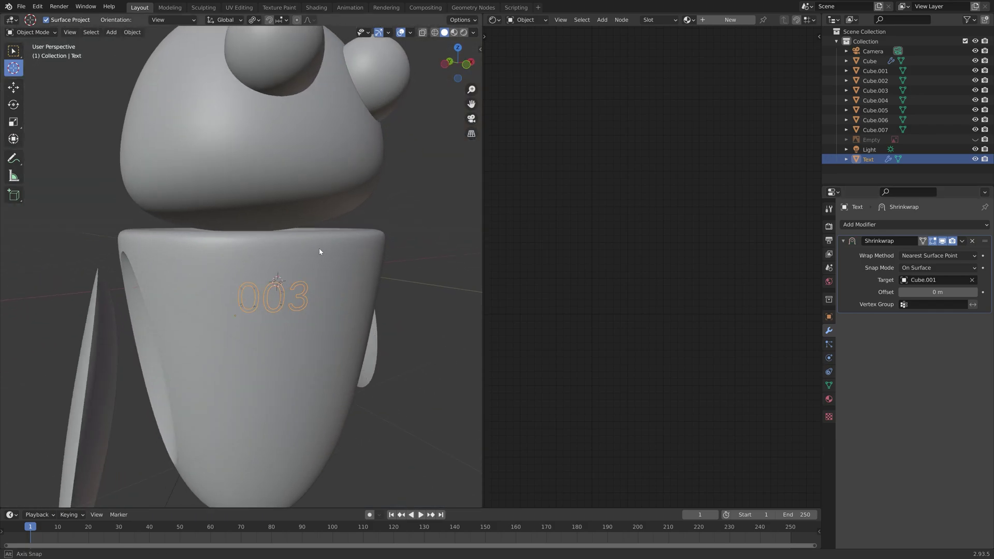
scroll(310, 259, up, 5)
scroll(348, 275, up, 2)
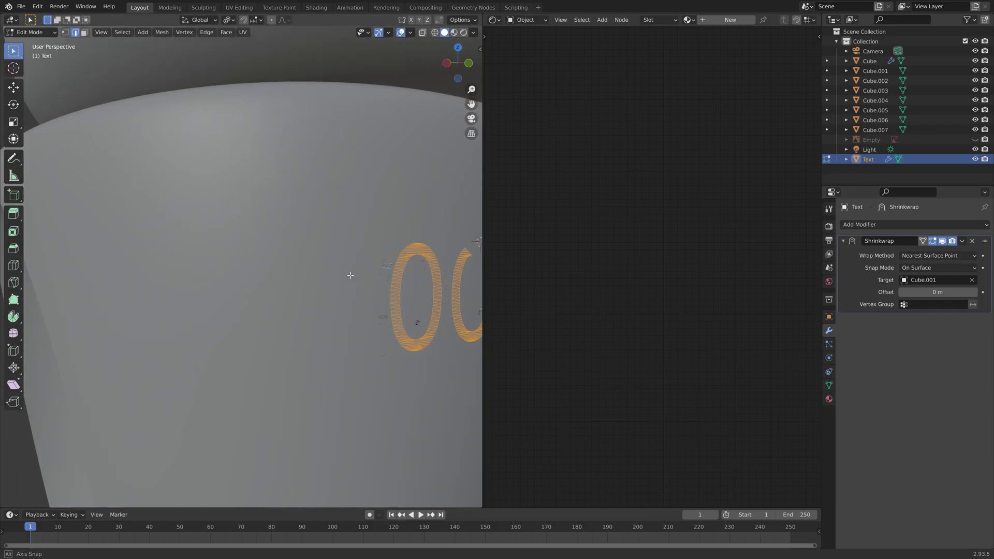
scroll(414, 272, down, 5)
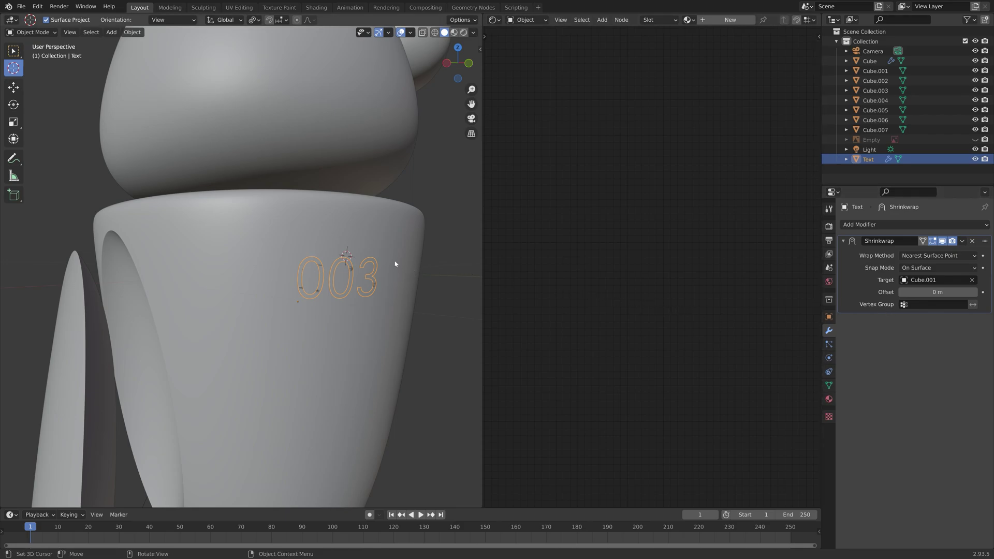
key(ctrl+shift+s)
click(612, 440)
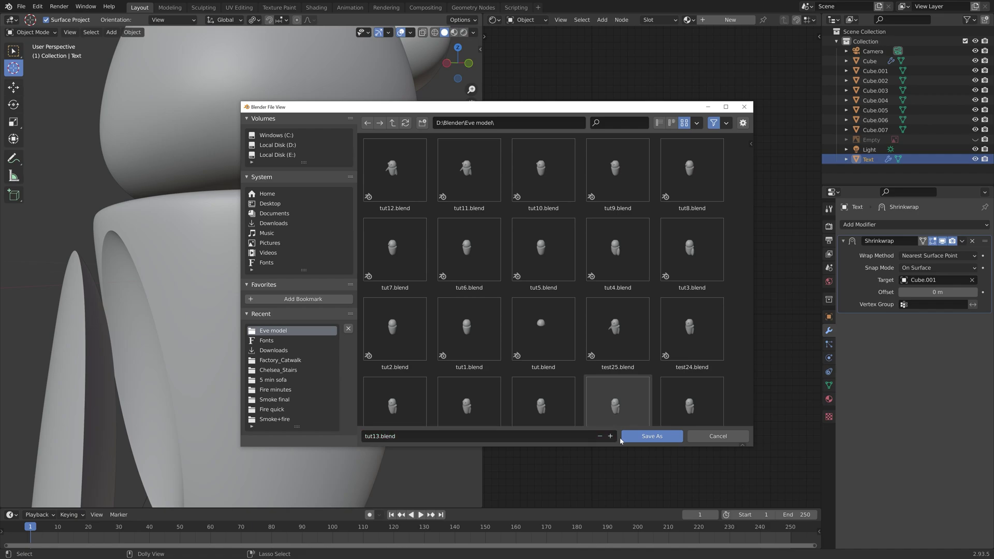
key(Return)
Apply the text's Shrinkwrap modifier and extrude the 003 faces outward by about 0.009 m
click(962, 241)
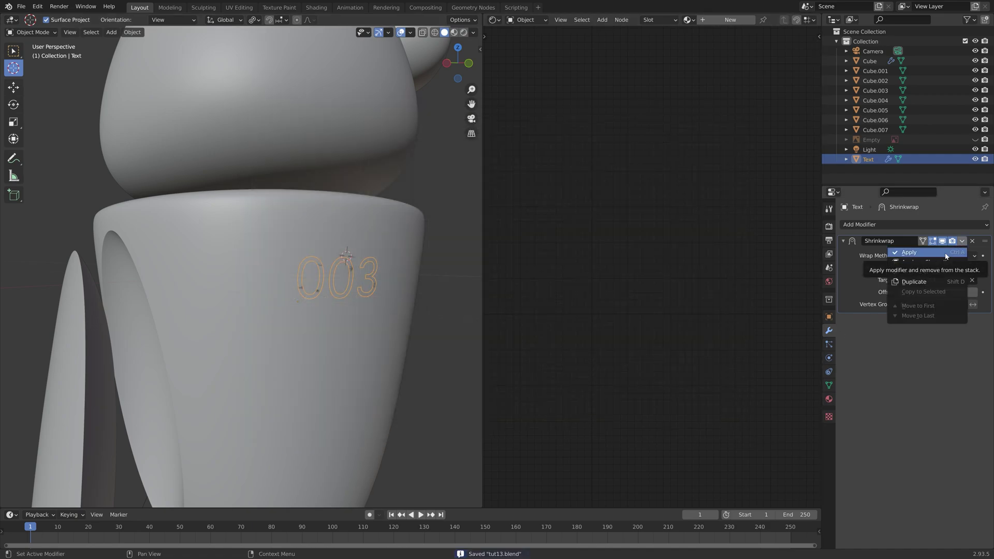
click(914, 253)
key(Tab)
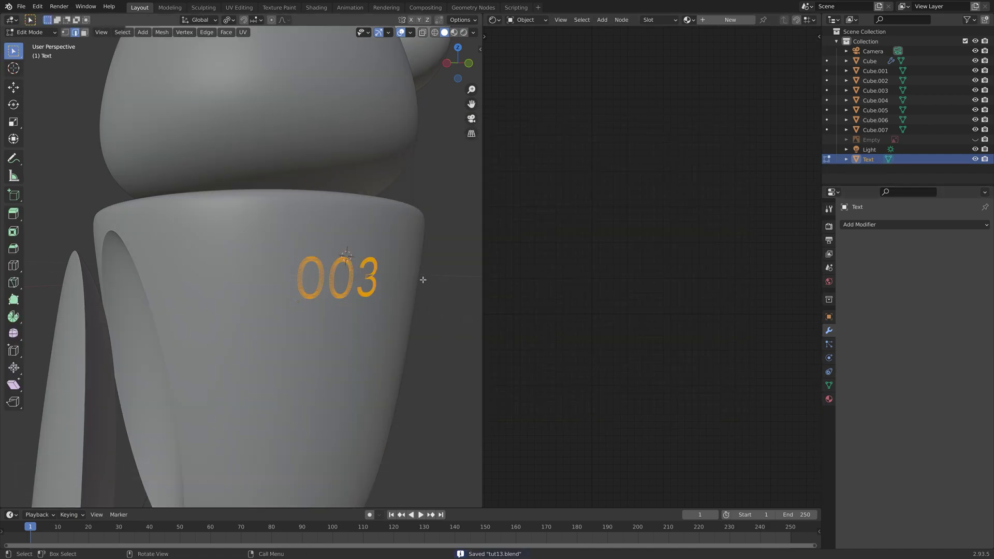
key(e)
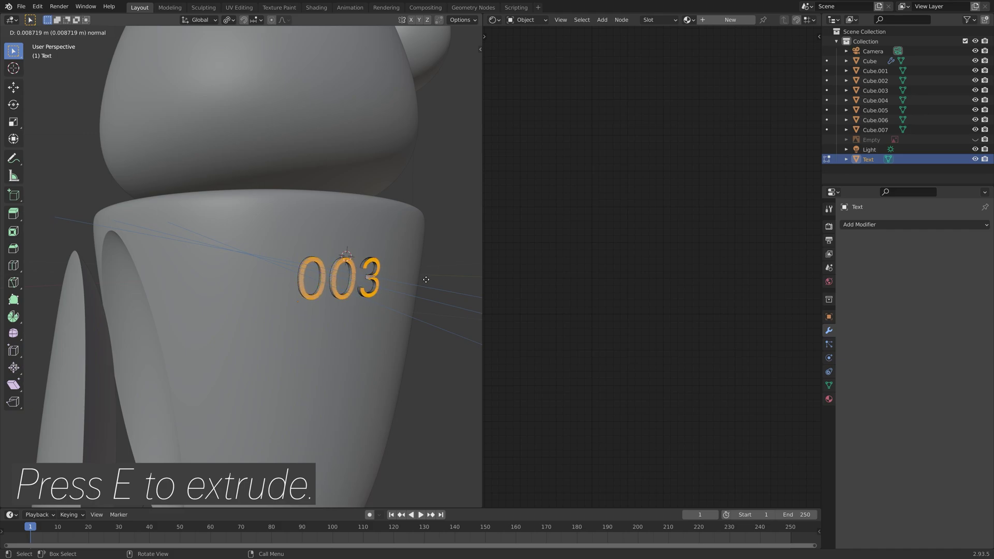
click(426, 279)
key(Tab)
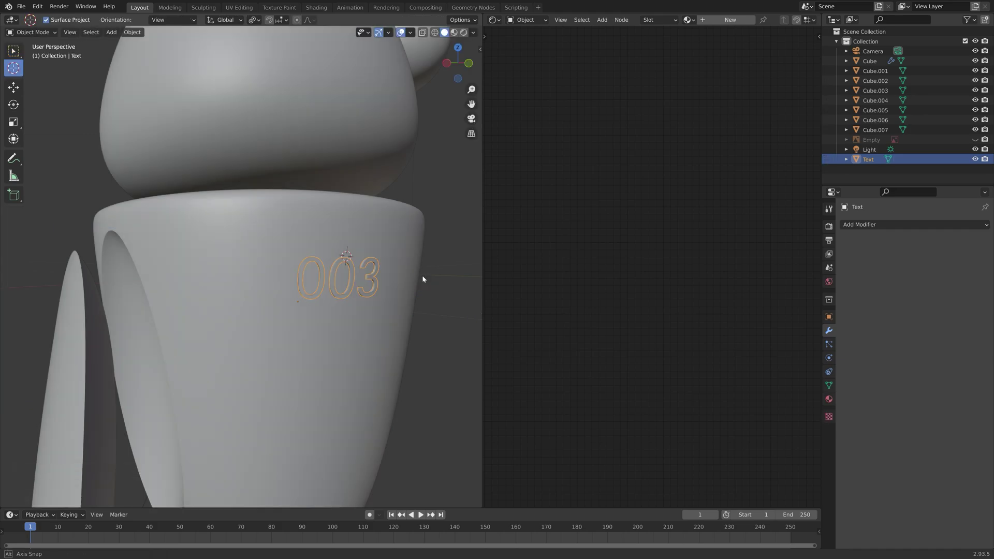
Show the viewport in rendered shading and create a new material for the 003 text
middle_drag(422, 275, 344, 282)
scroll(377, 285, down, 5)
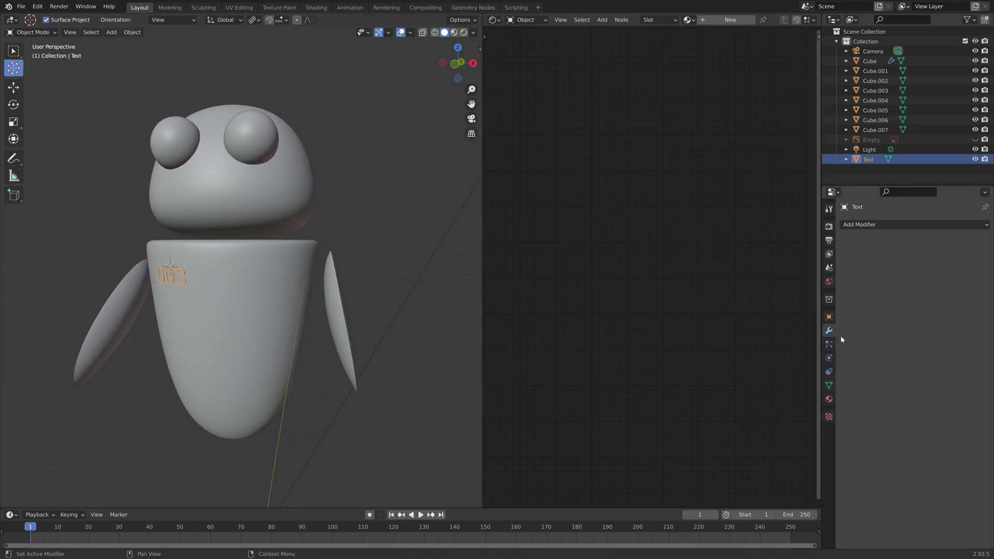
click(829, 401)
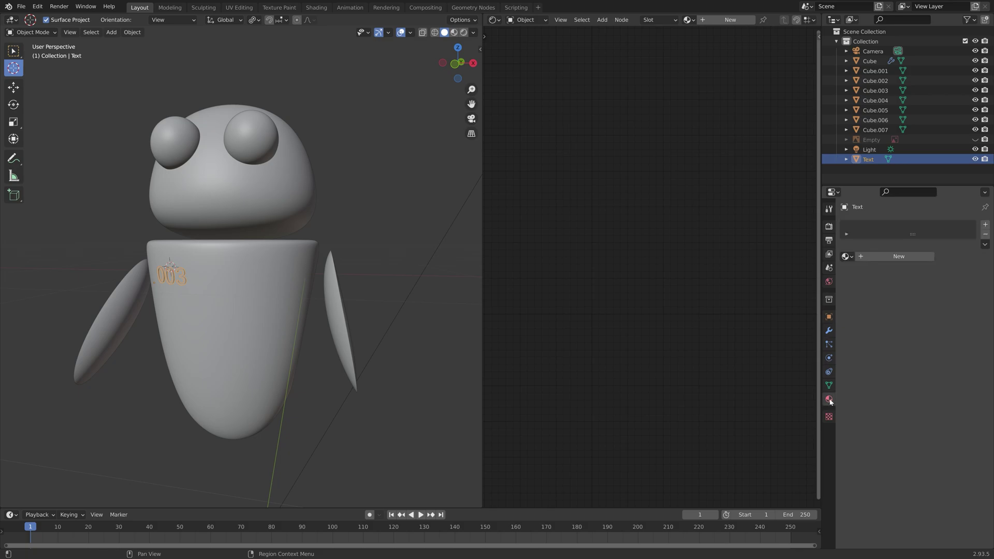
click(464, 33)
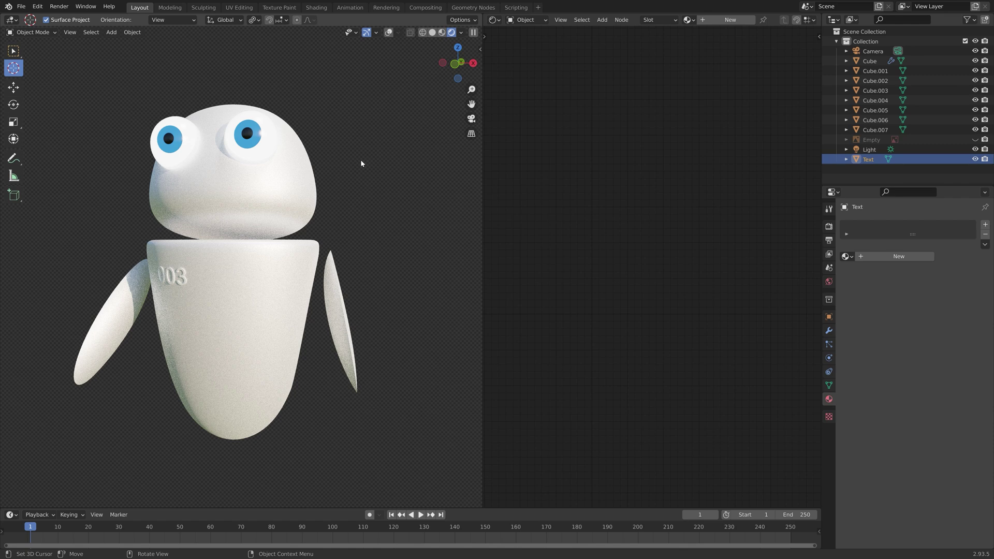
click(914, 258)
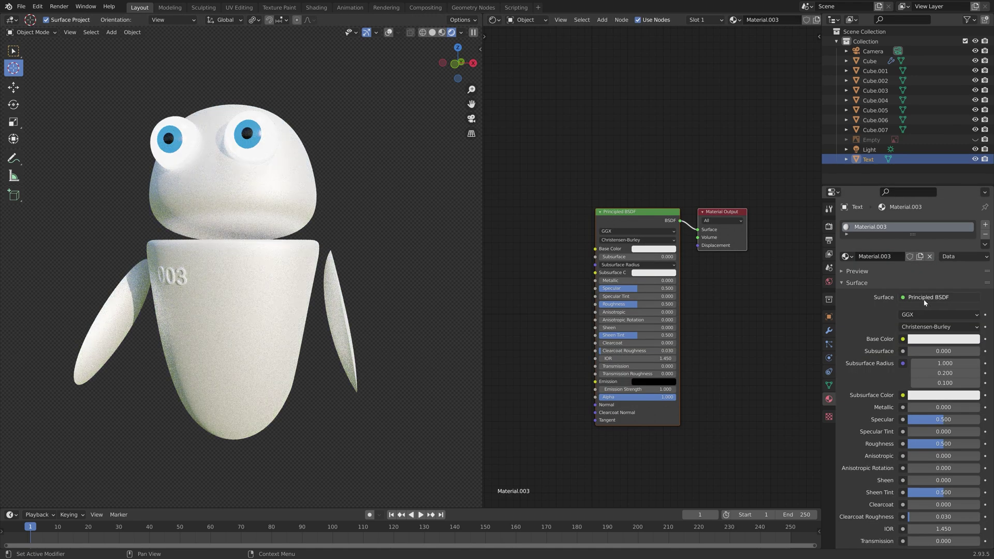
Try Glass BSDF on the text material, and settle on an Emission surface with strength 3.9
click(932, 297)
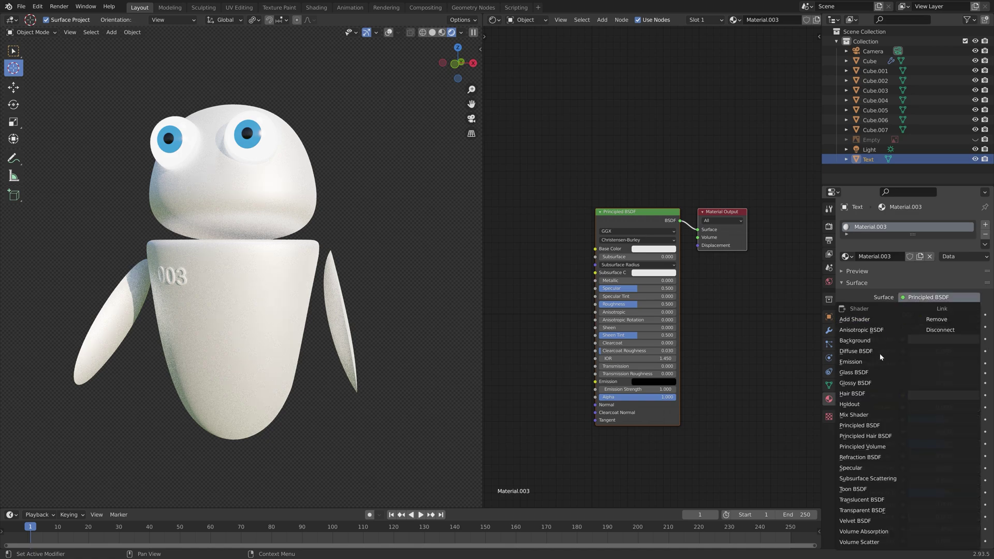
click(869, 375)
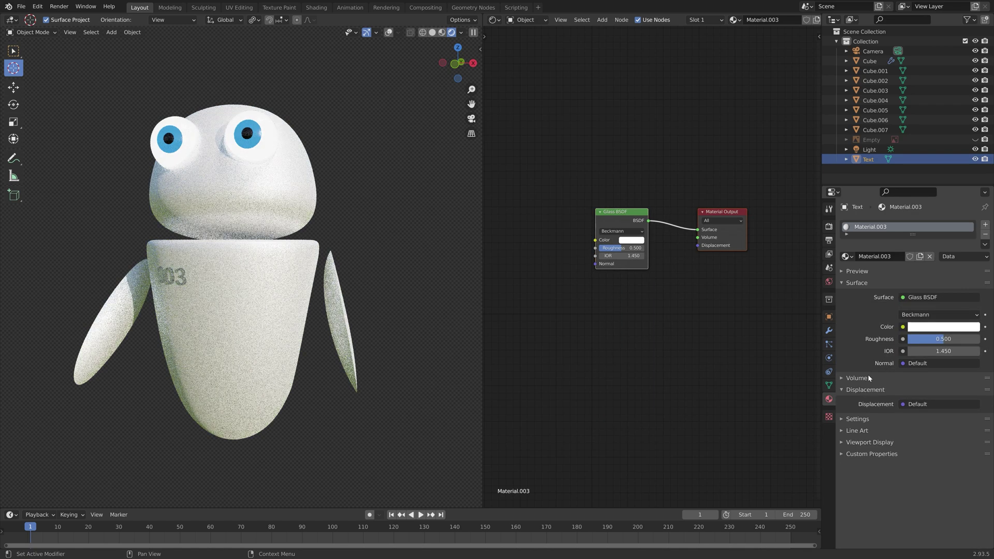
click(943, 297)
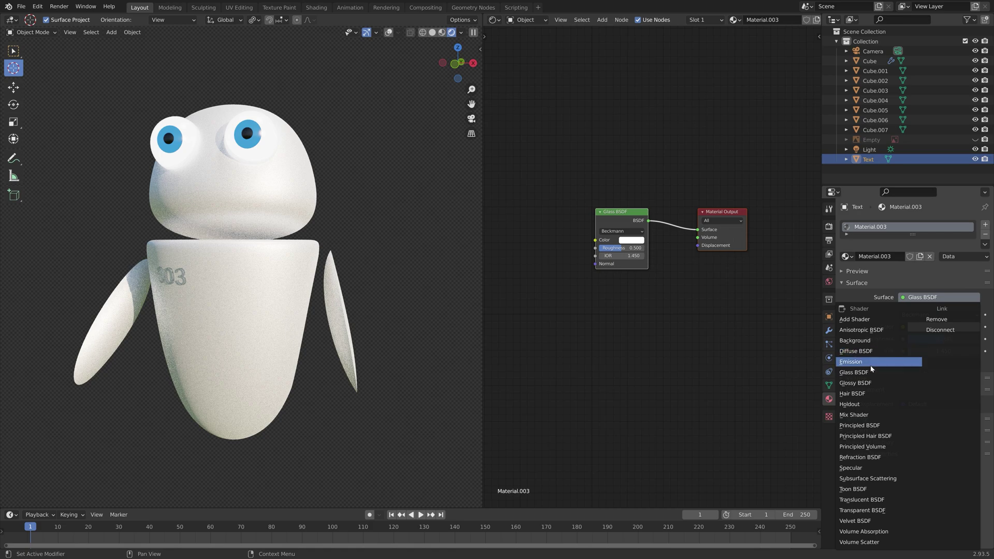
click(871, 362)
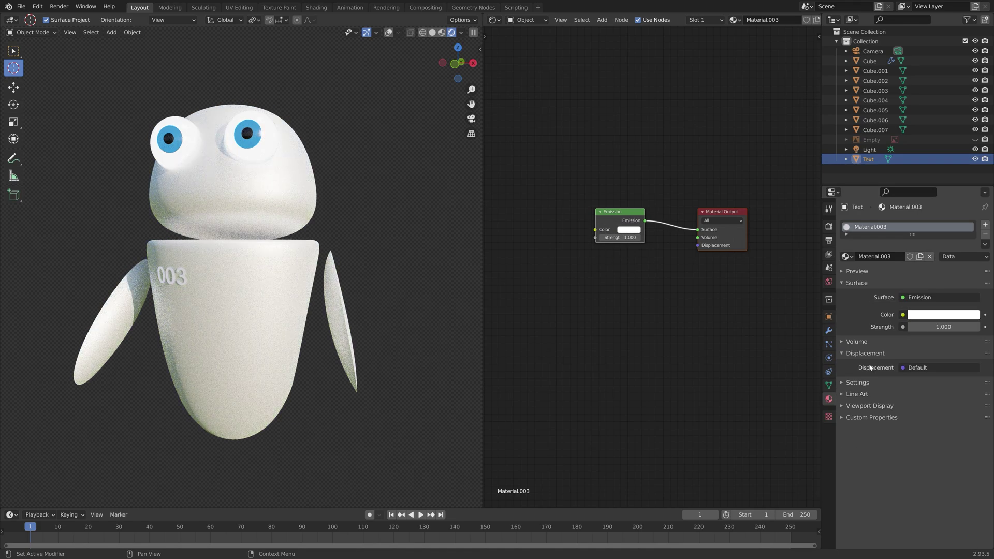
mouse_move(948, 327)
mouse_down()
mouse_move(982, 327)
mouse_move(940, 326)
mouse_up()
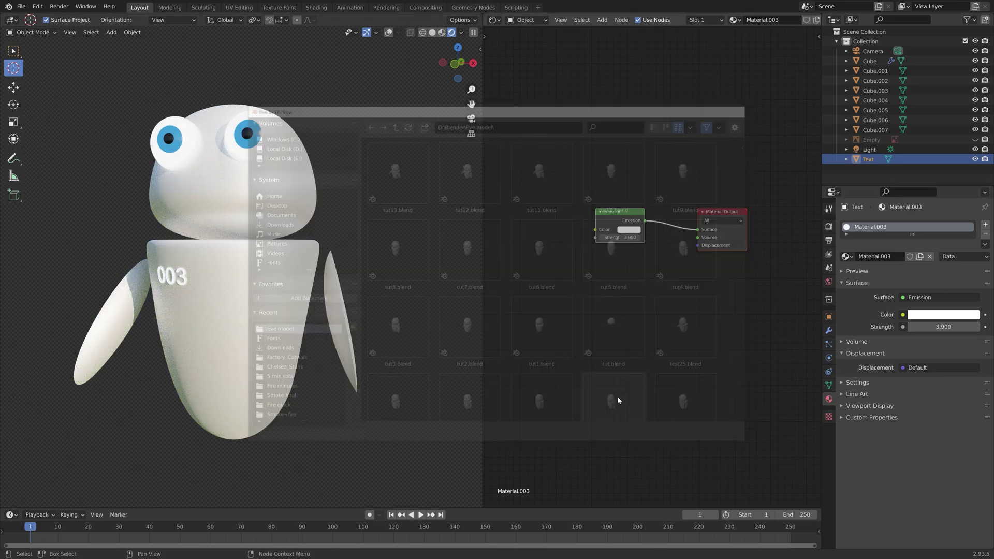
Scale both eyes with their glass covers down slightly and shift them a little along global X in top view
click(339, 321)
key(s)
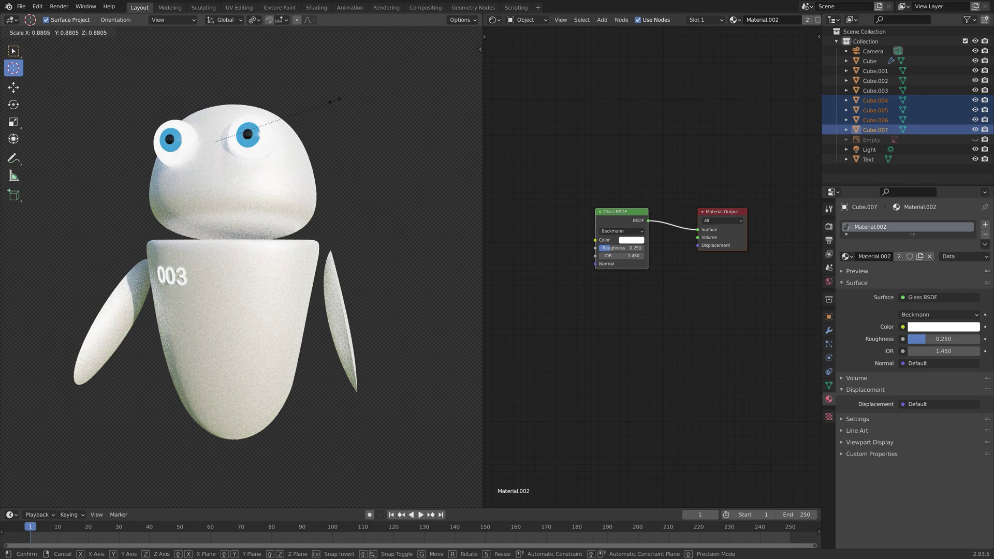
click(364, 135)
key(KP_7)
key(g)
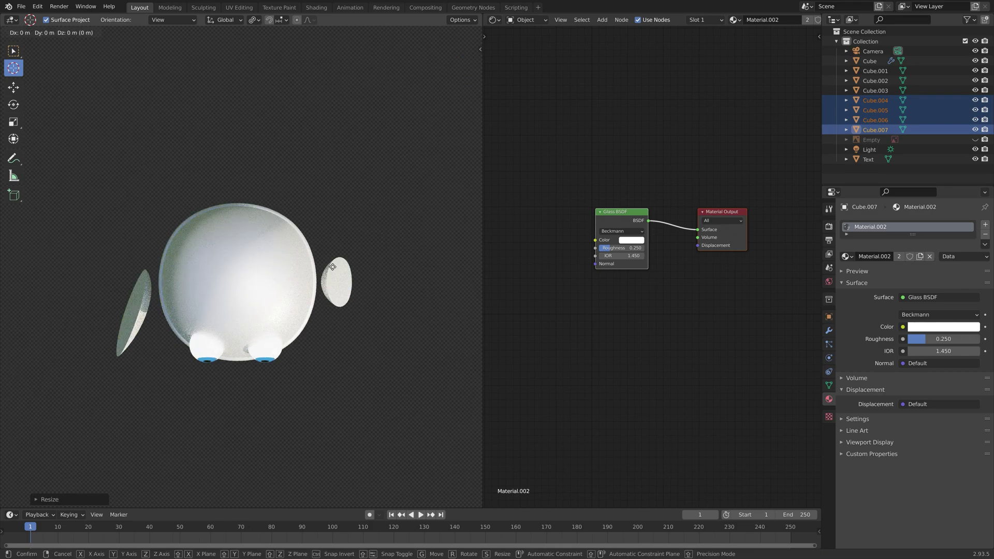
key(x)
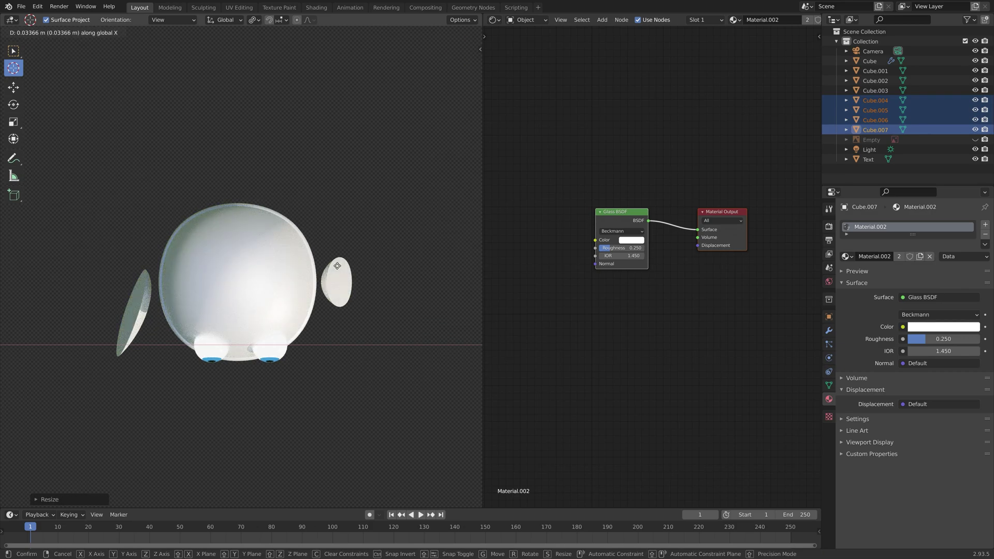
click(291, 228)
Save the file as tut15.blend in the Eve model folder
middle_drag(259, 228, 292, 228)
key(ctrl+s)
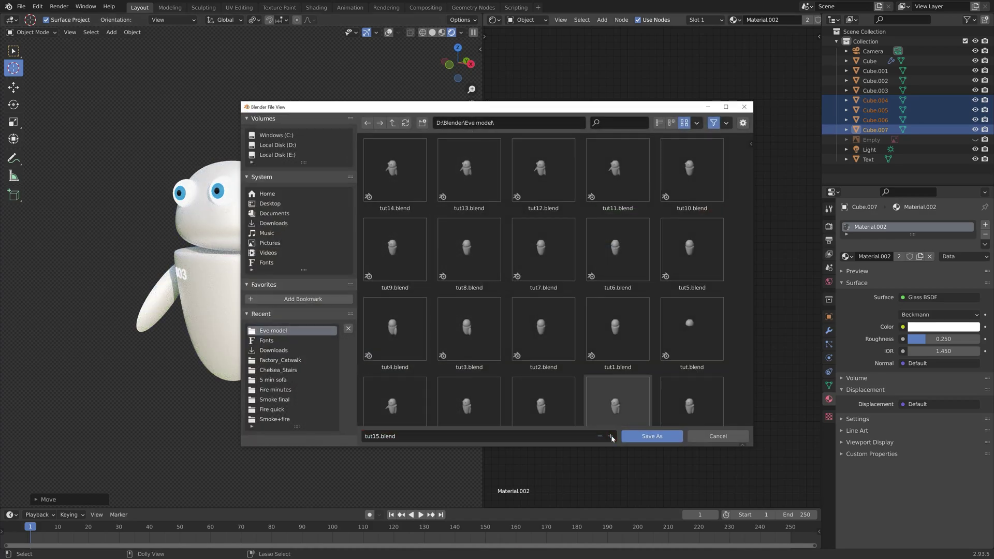
key(Return)
Return to solid shading with overlays shown and align the camera to the current view of the robot
click(444, 32)
click(399, 33)
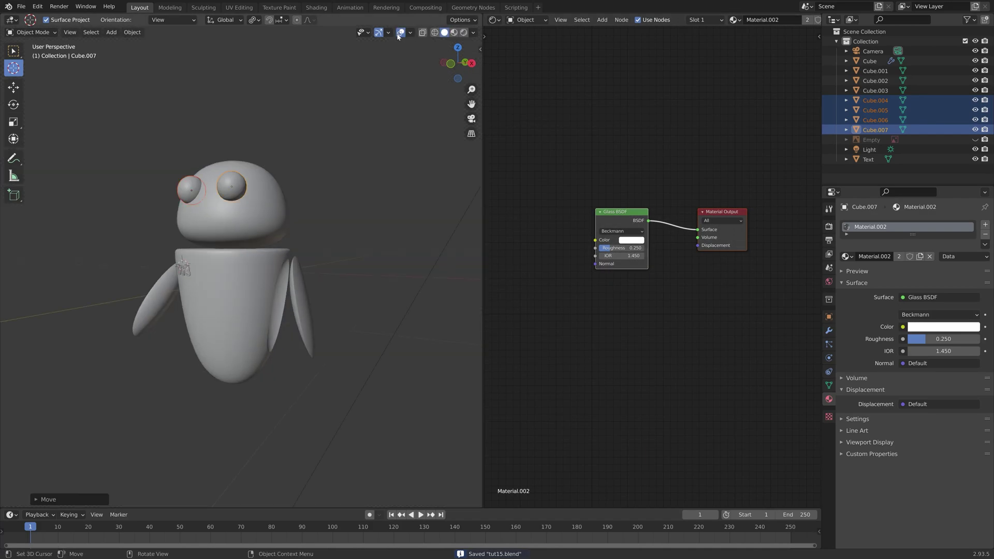
key(ctrl+alt+KP_0)
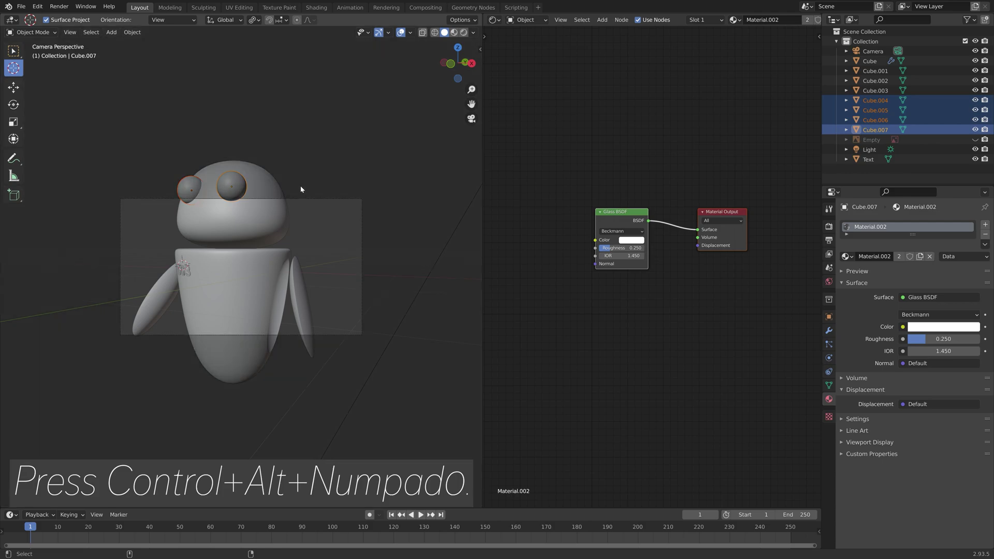
Lock the camera to the view and pull it back until the whole robot fits inside the camera frame
key(n)
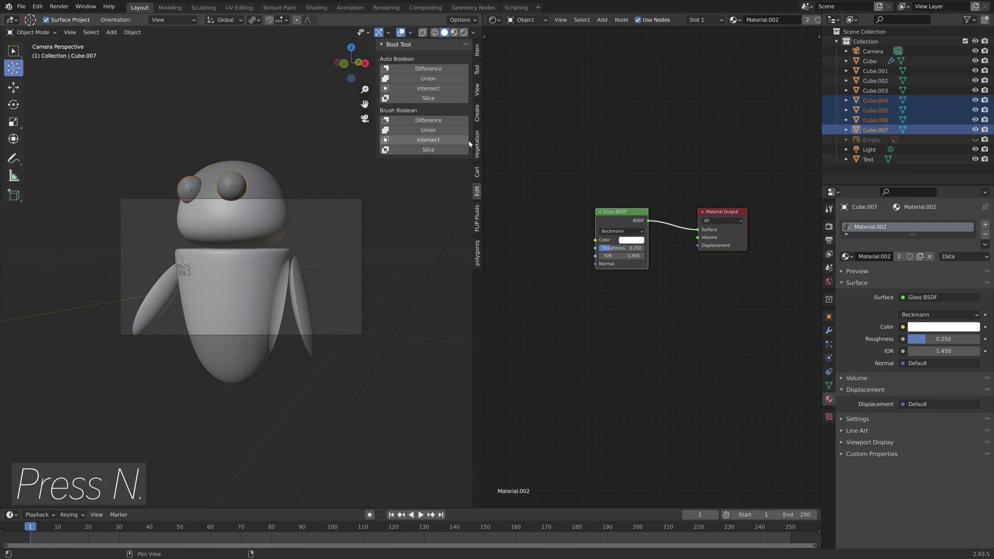
click(477, 89)
click(421, 165)
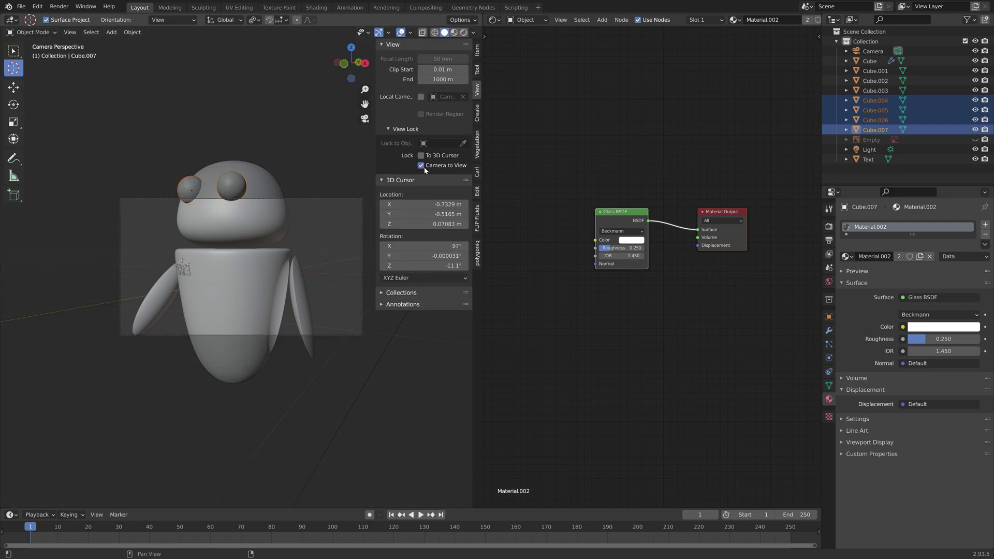
scroll(267, 208, down, 4)
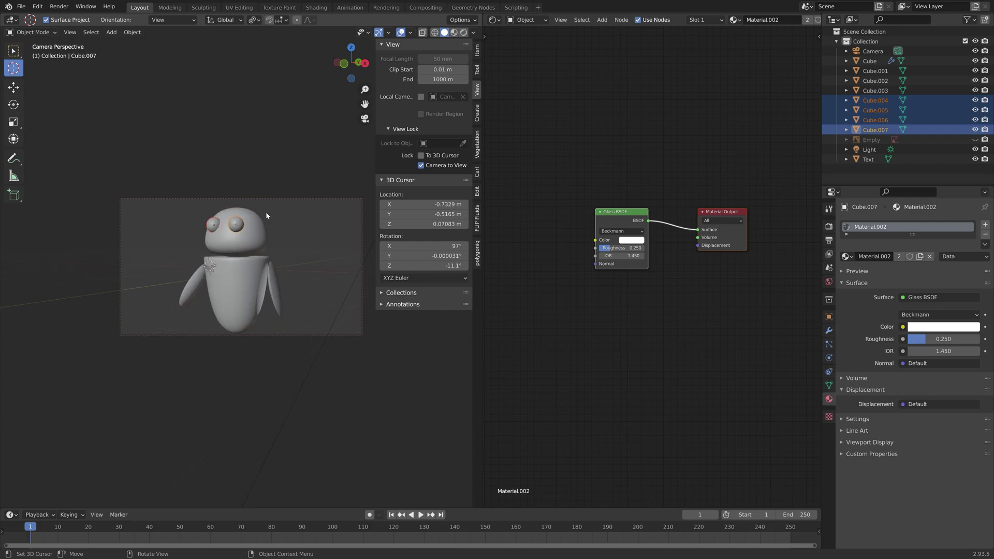
Set the render resolution to 2160 px in both X and Y for a square image
click(829, 226)
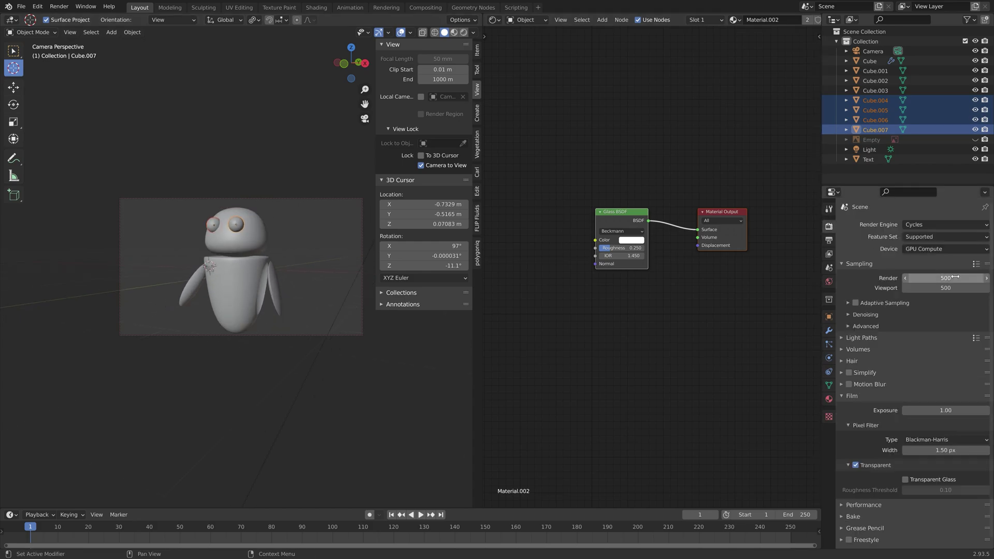
click(865, 315)
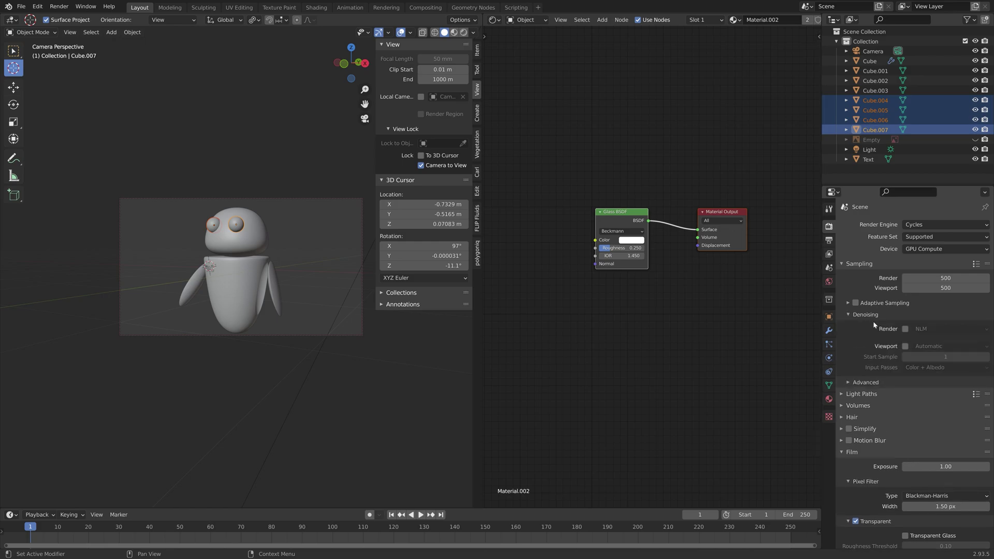
click(829, 240)
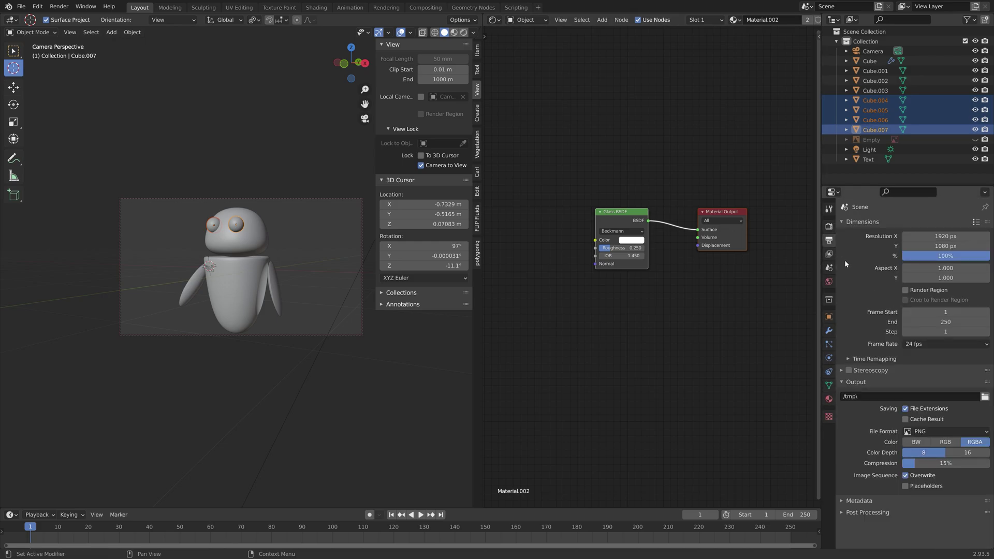
drag(938, 236, 938, 247)
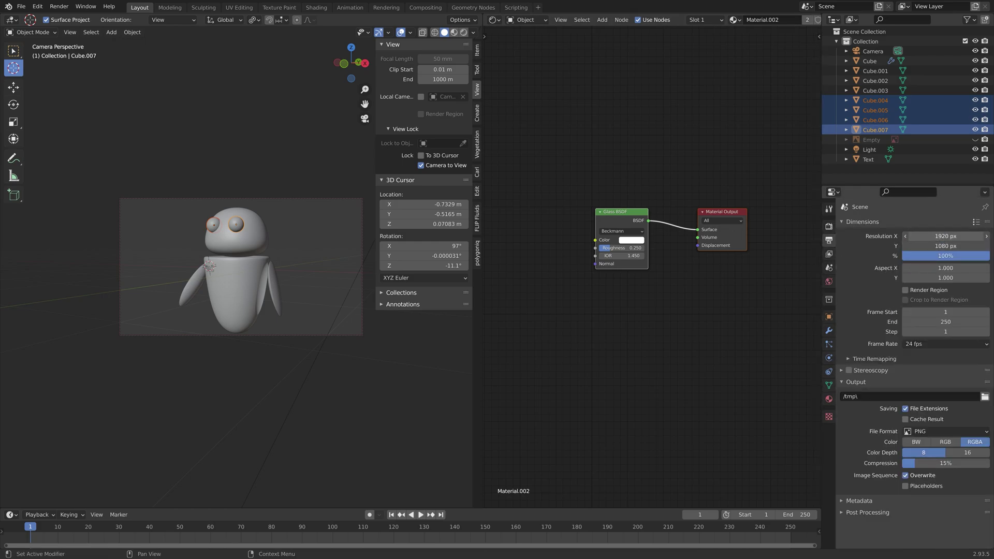
text(2160)
key(Return)
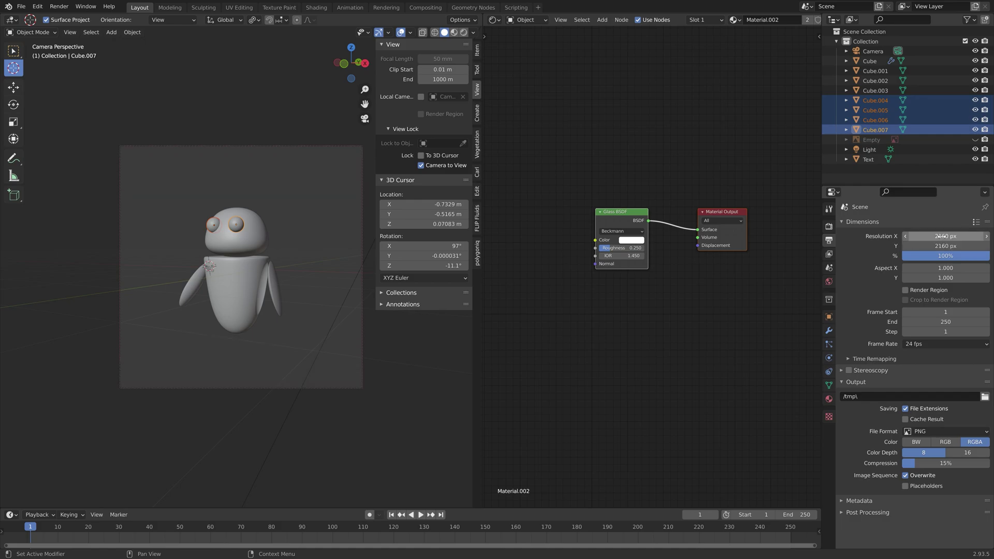
Move the camera closer to the robot and adjust its angle slightly, then save the file as tut16.blend
scroll(264, 201, up, 2)
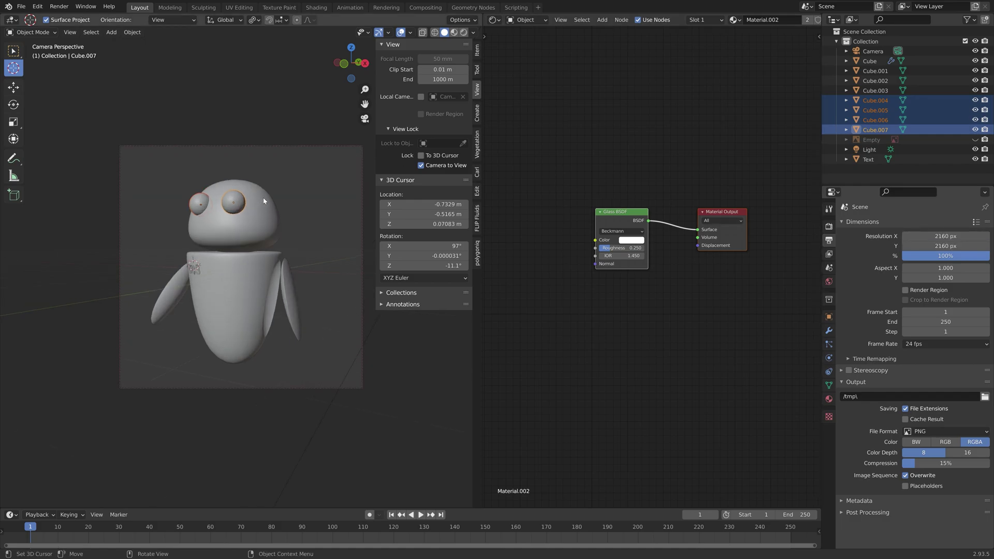
mouse_move(264, 201)
middle_down()
mouse_move(285, 198)
mouse_move(274, 194)
middle_up()
key(ctrl+shift+s)
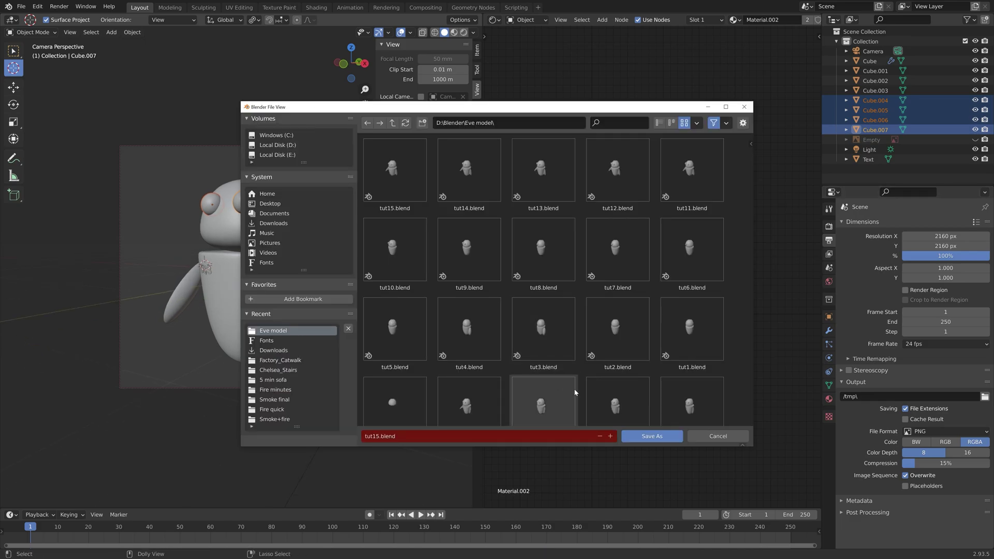
key(Return)
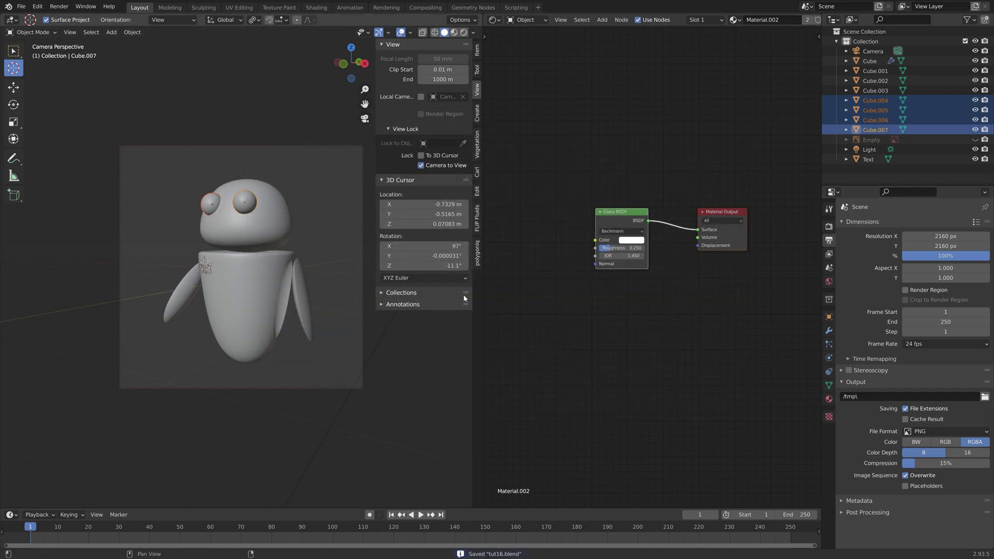
Preview the robot in rendered shading, and render the still image from the camera with the viewport back in solid shading
click(463, 32)
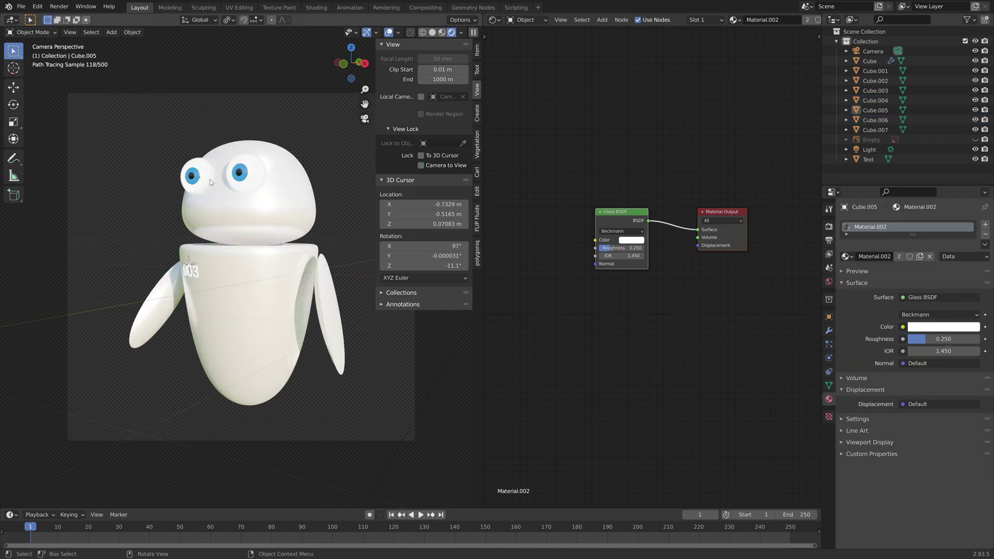
click(432, 33)
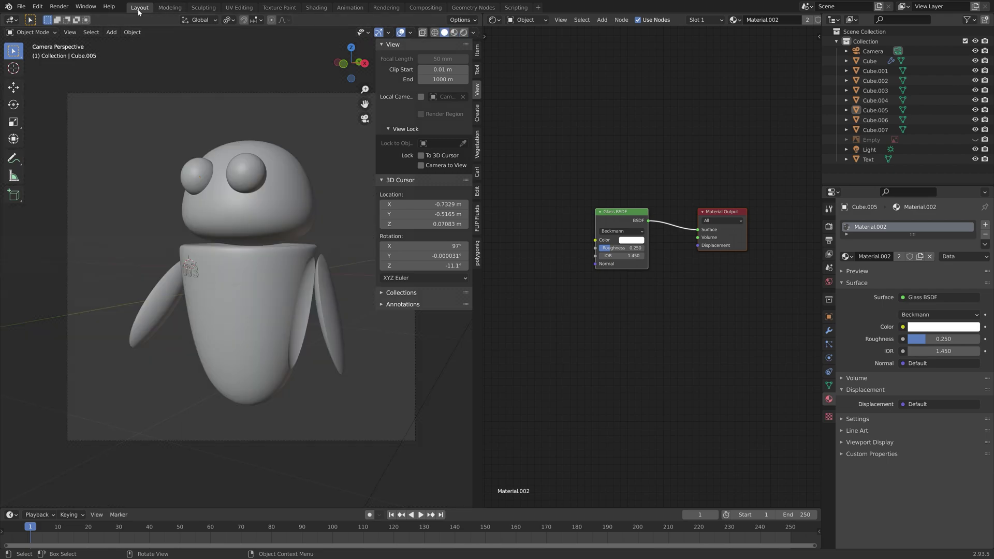
click(57, 7)
click(60, 18)
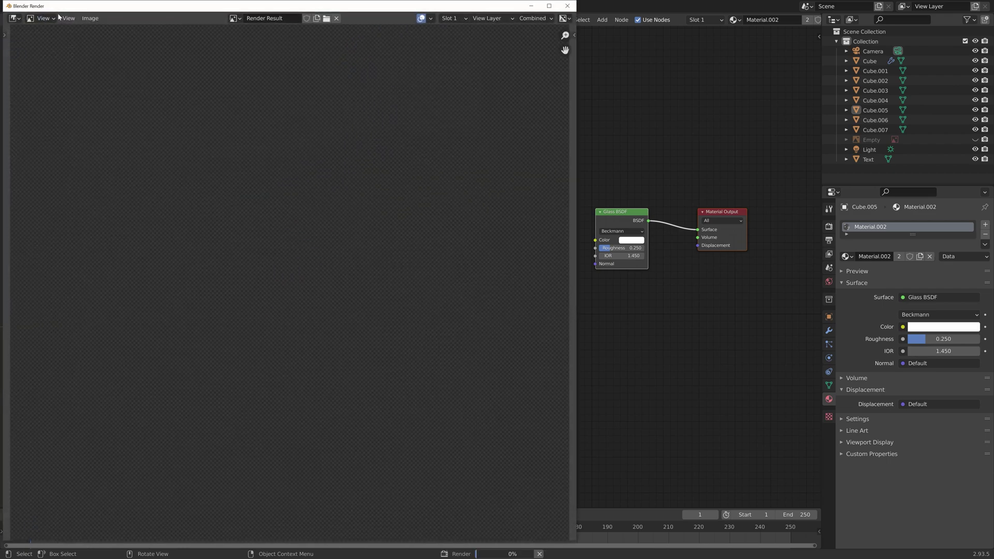